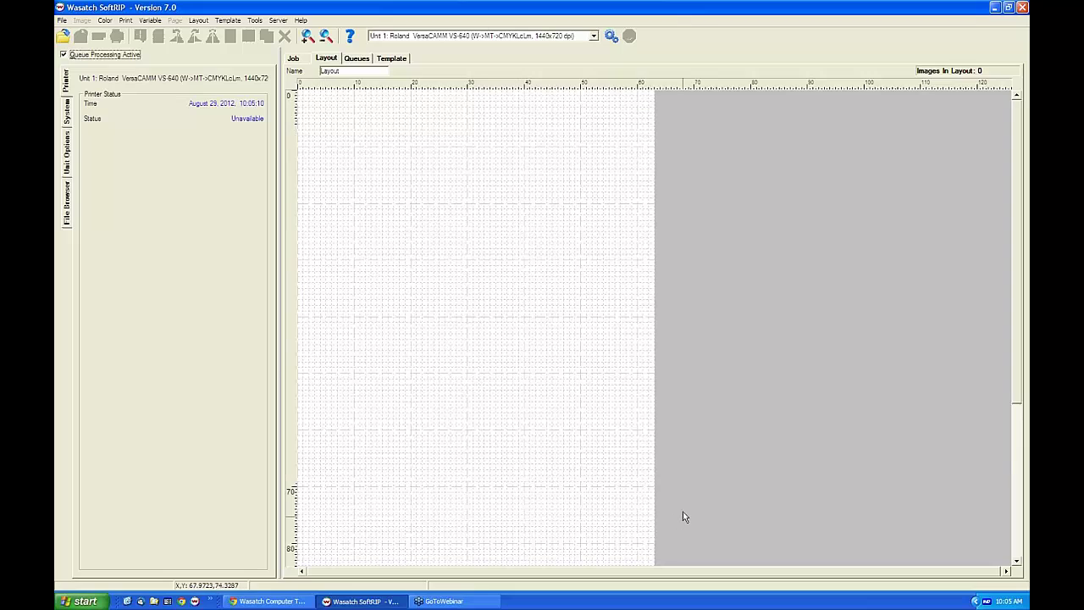
pyautogui.scroll(-3, 565, 423)
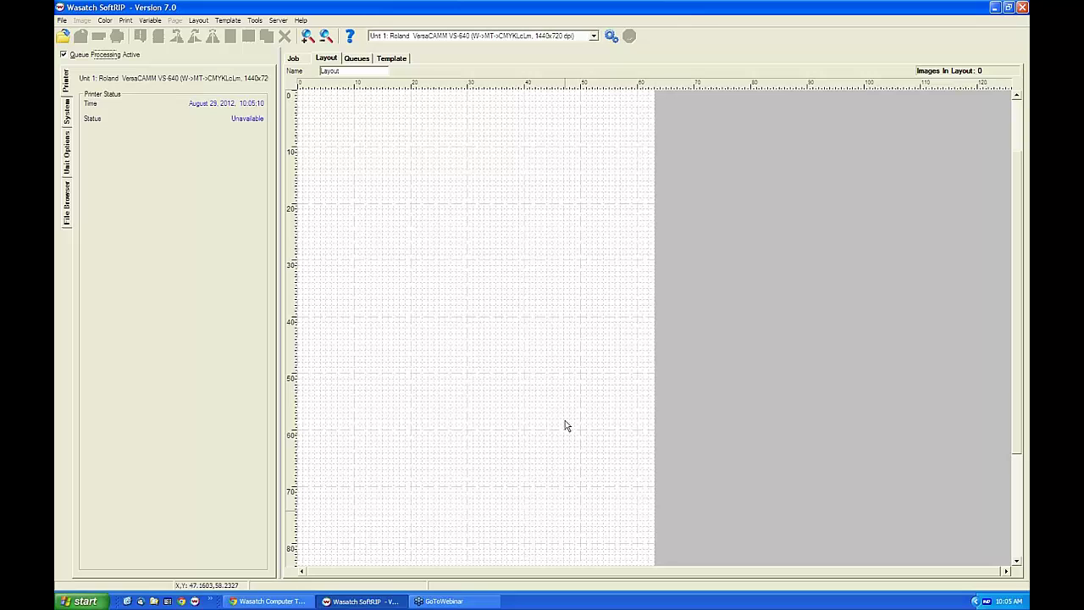
pyautogui.scroll(-3, 565, 420)
pyautogui.scroll(6, 561, 430)
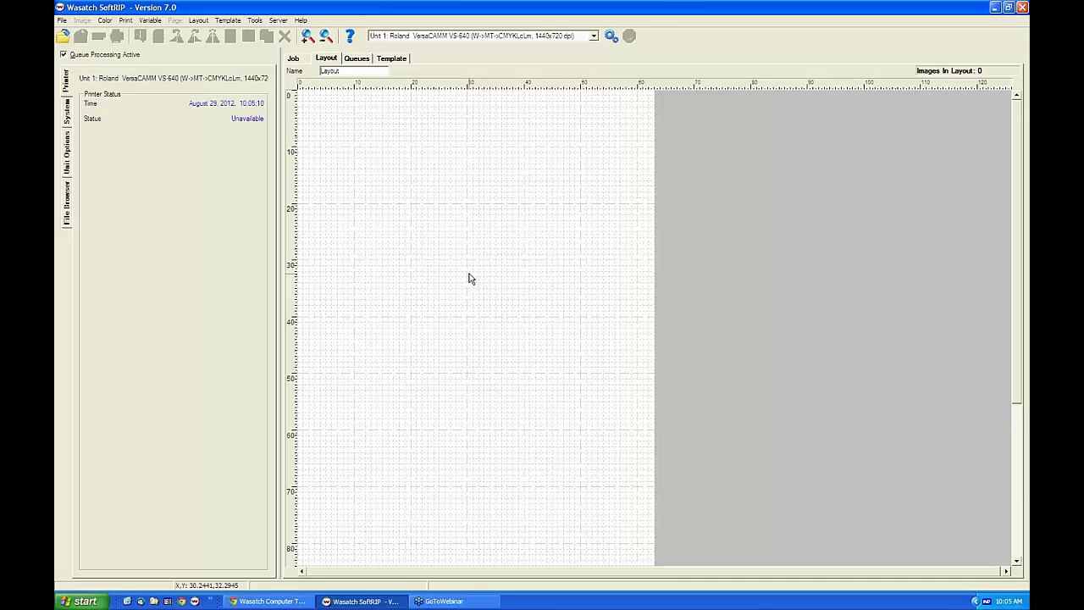
# Step: Import wasatch_logo.pdf from the recent files and place it at the layout origin, about 10 ruler units wide
pyautogui.click(62, 20)
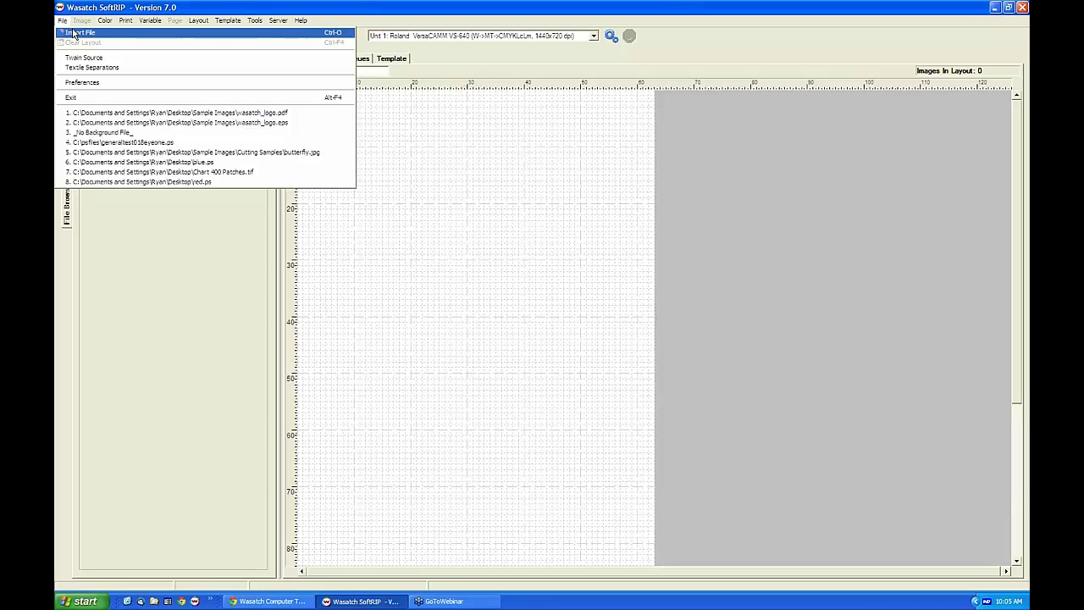
pyautogui.click(163, 113)
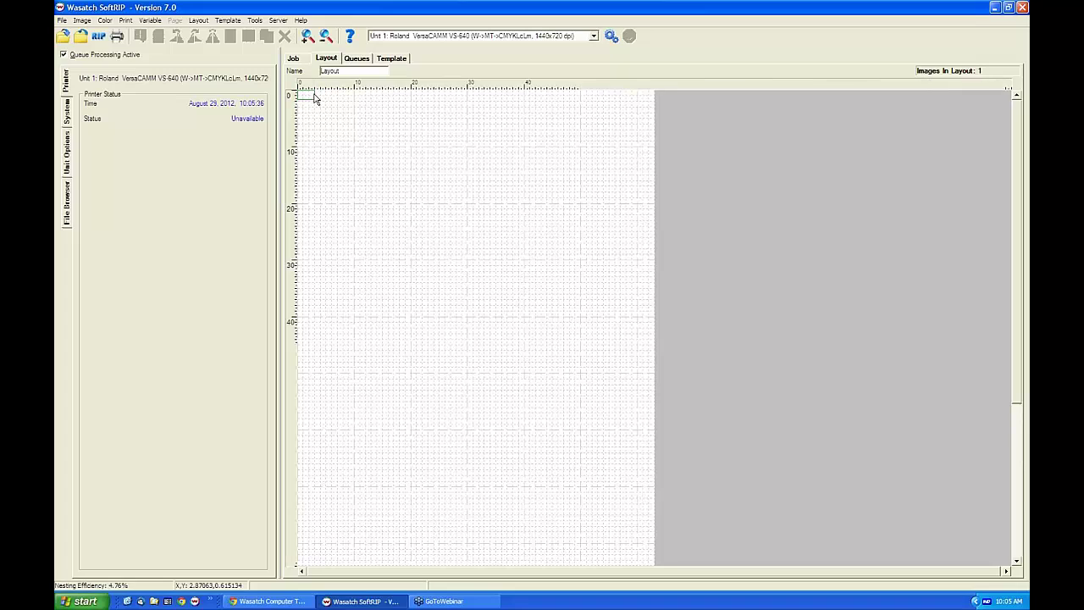
pyautogui.moveTo(314, 98); pyautogui.dragTo(354, 116)
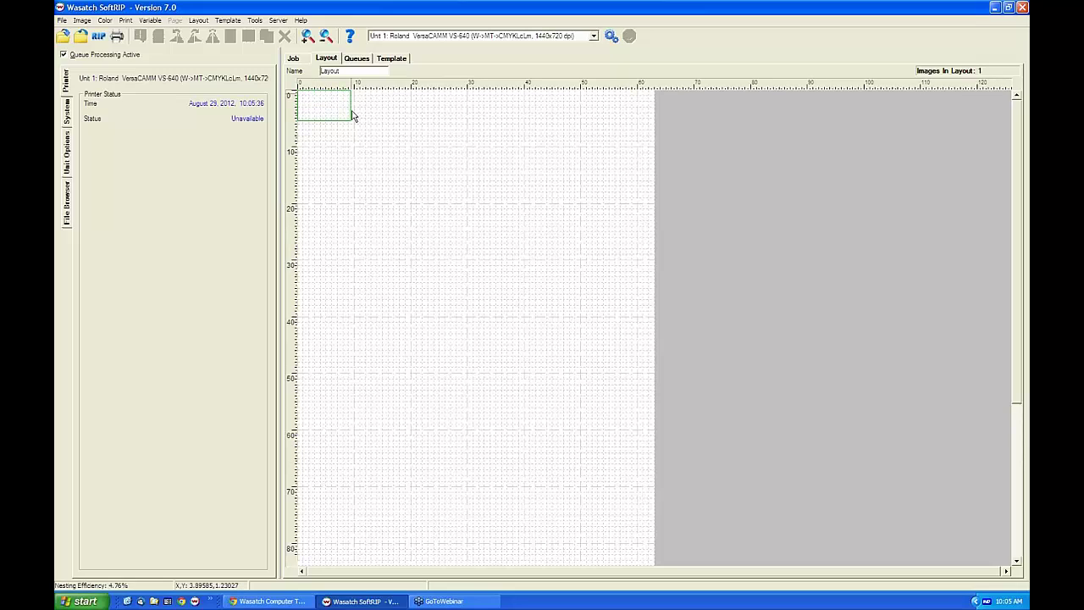
pyautogui.moveTo(354, 116); pyautogui.dragTo(356, 119)
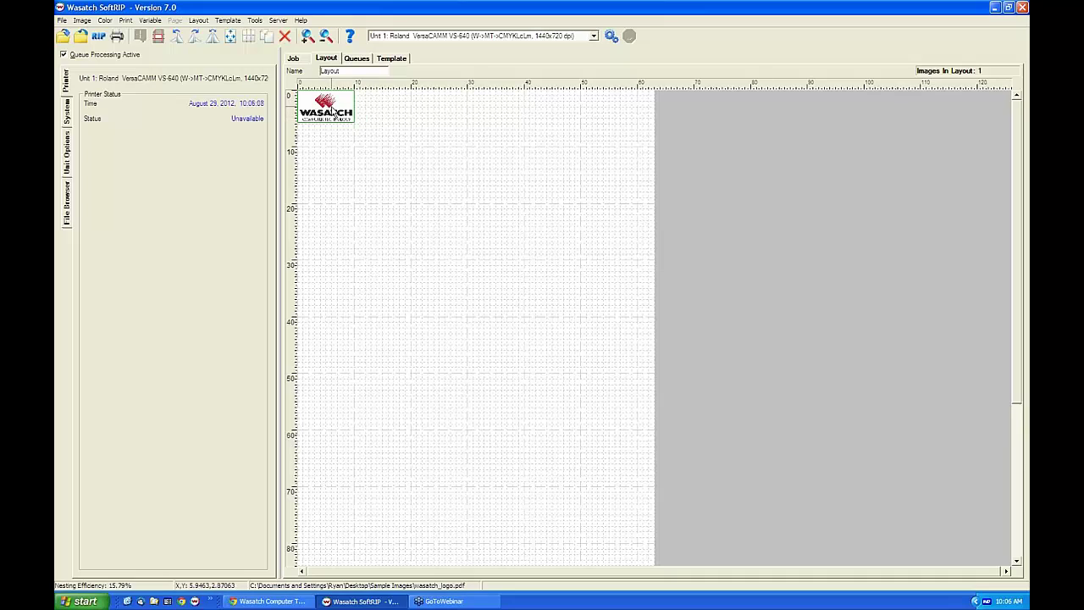
# Step: Add 19 copies of the Wasatch logo to the layout
pyautogui.rightClick(333, 109)
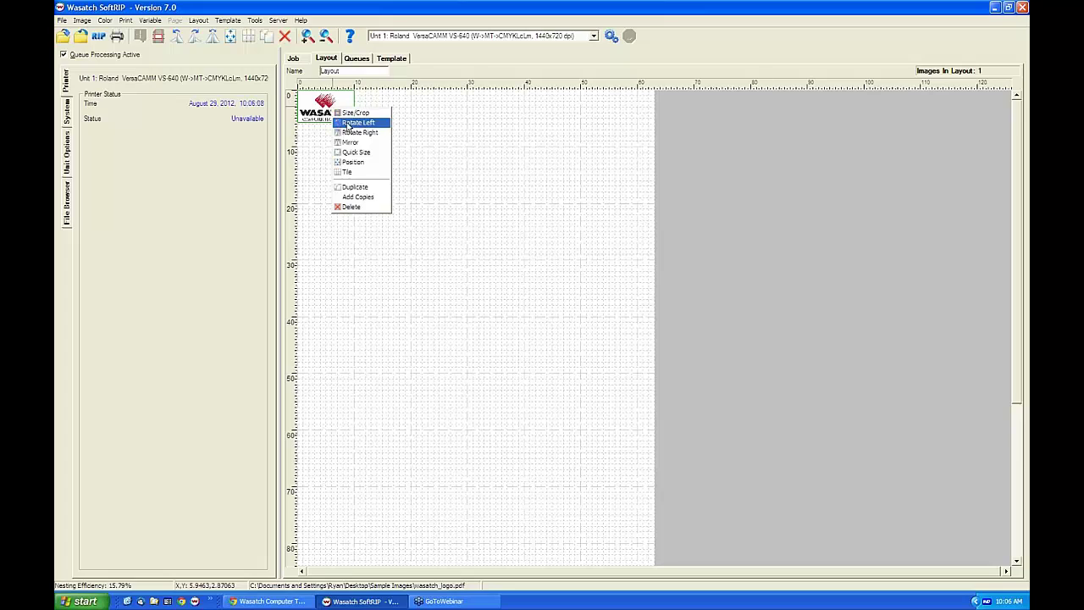
pyautogui.click(380, 196)
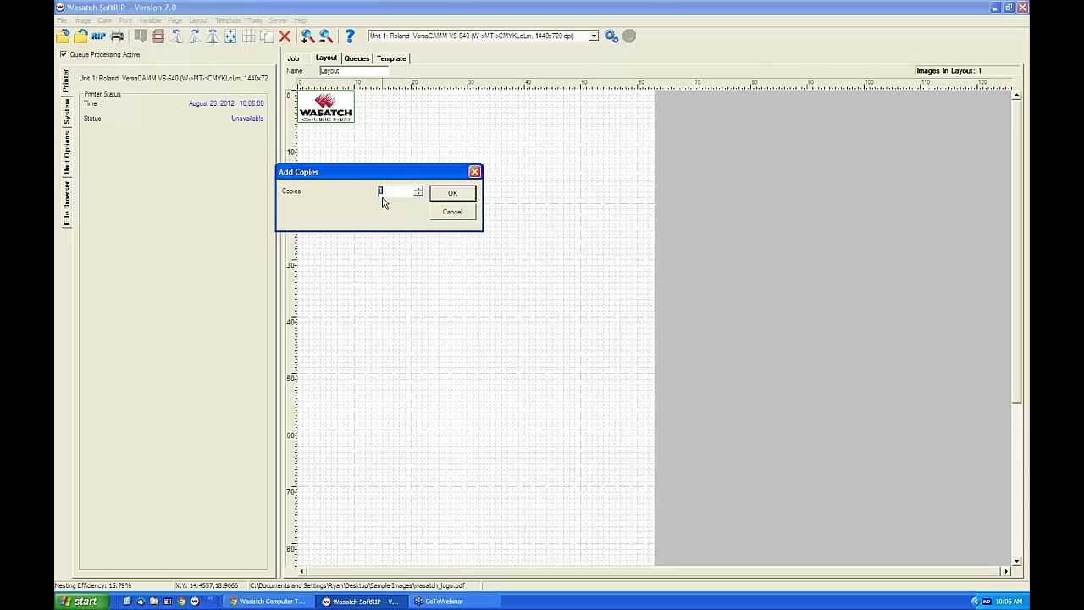
pyautogui.write('15')
pyautogui.press('Return')
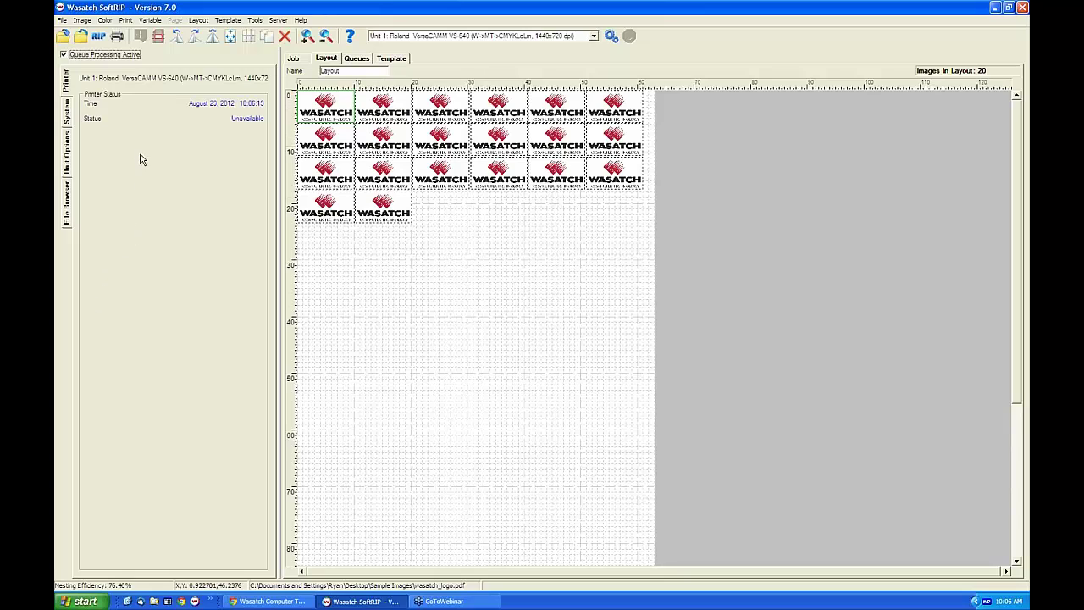
# Step: Set both gap values for Unit 1 to 1 and automatically re-layout the images with the new spacing
pyautogui.click(68, 157)
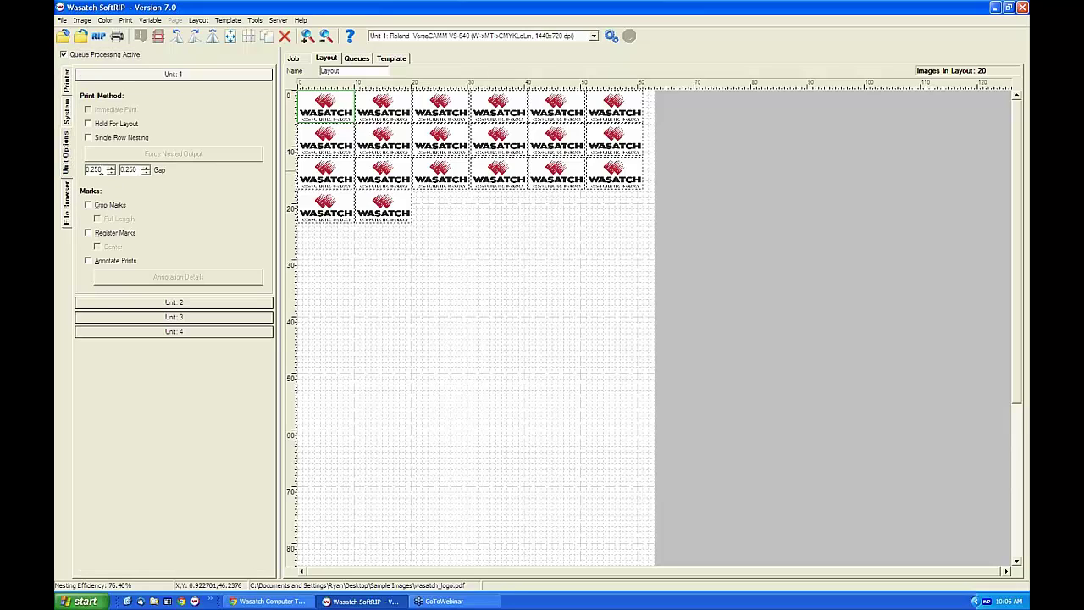
pyautogui.moveTo(101, 169); pyautogui.dragTo(73, 176)
pyautogui.write('1')
pyautogui.press('Tab')
pyautogui.write('1')
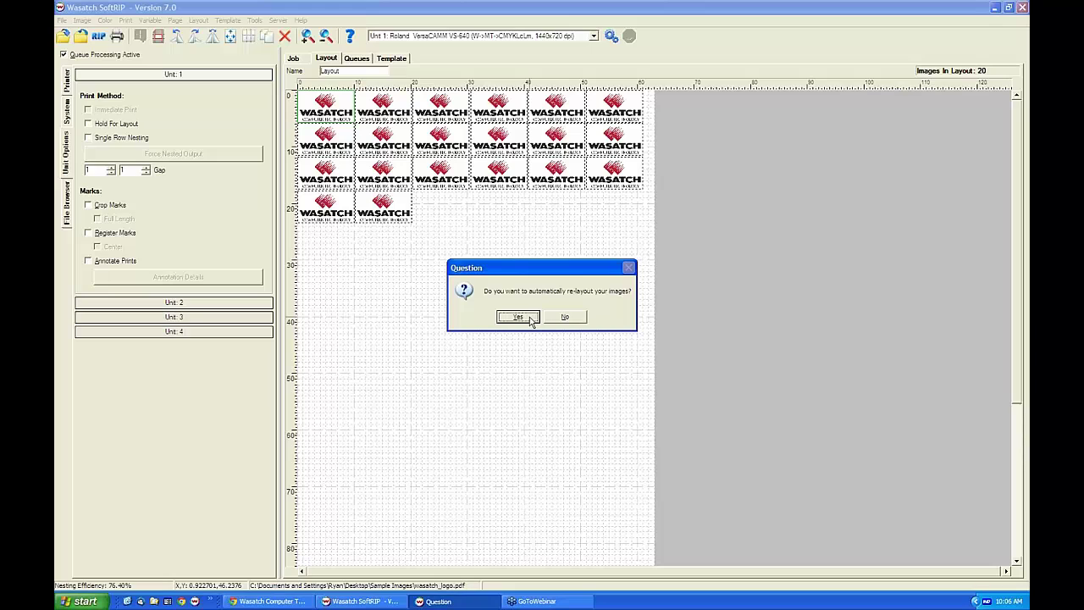
pyautogui.click(530, 319)
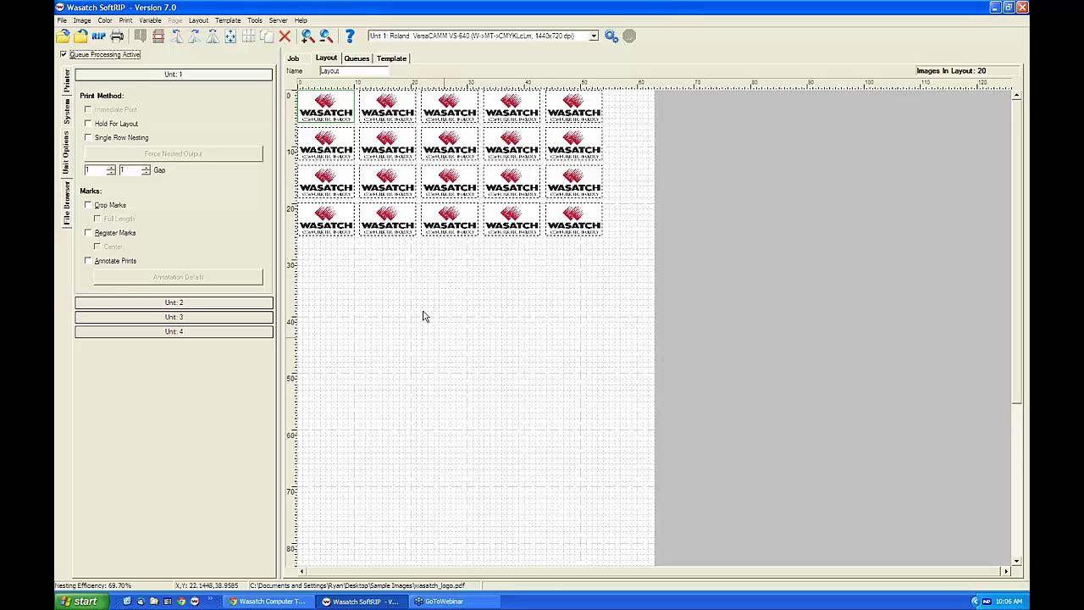
# Step: Import butterfly.jpg from the recent files and place it below the logo rows, about 25 ruler units wide
pyautogui.click(62, 21)
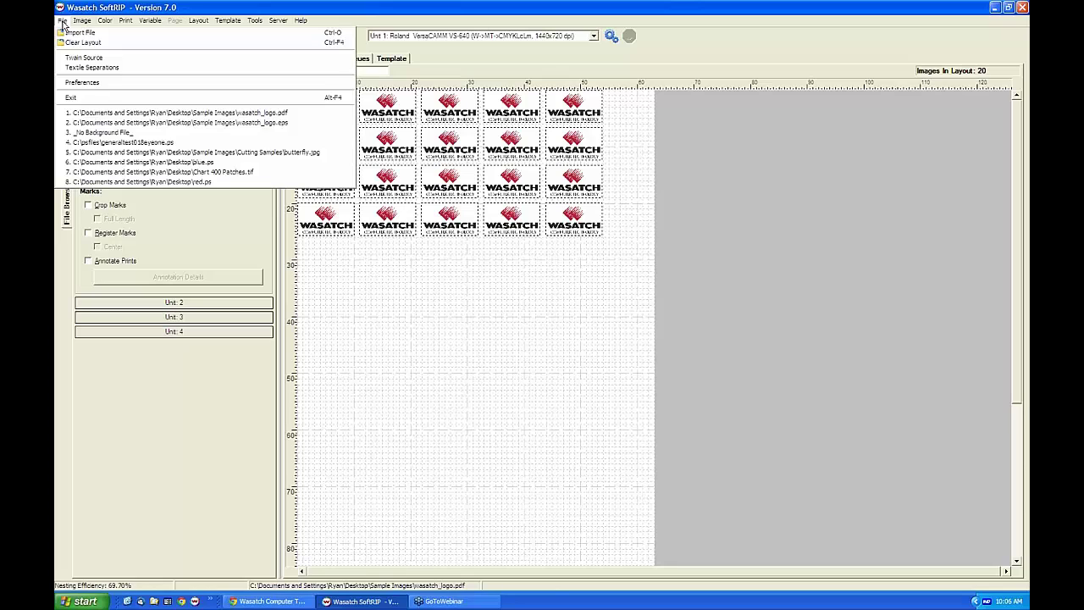
pyautogui.click(300, 153)
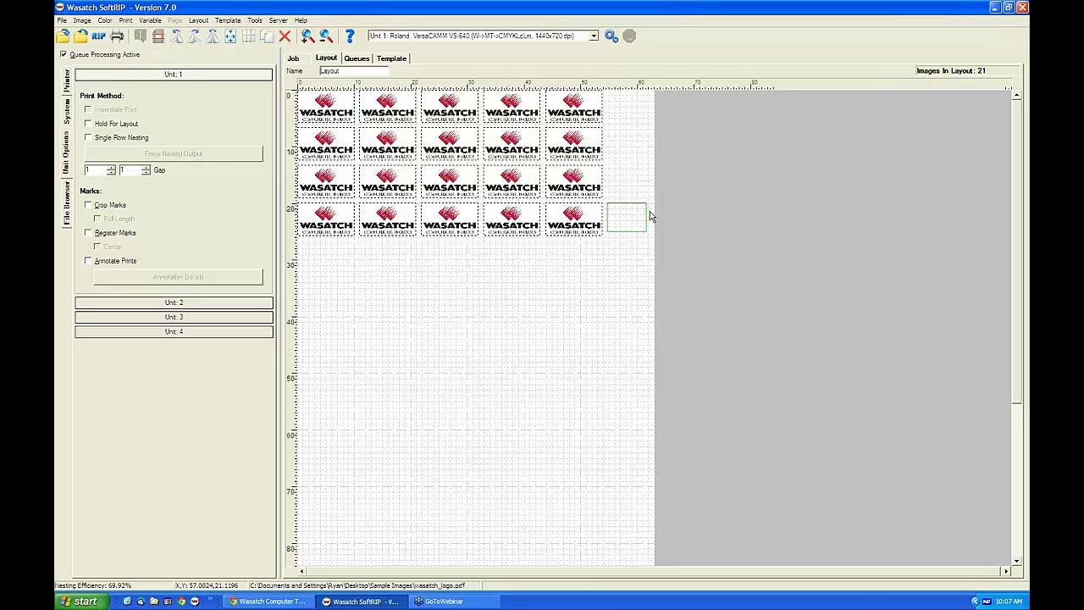
pyautogui.moveTo(650, 216); pyautogui.dragTo(438, 317)
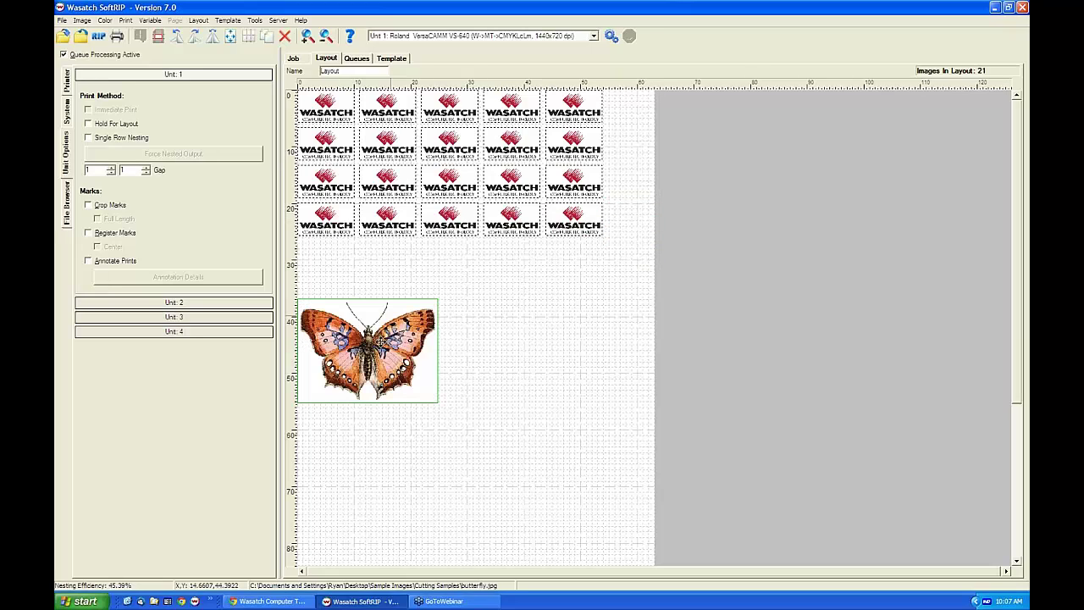
# Step: Add 9 copies of the butterfly image to the layout
pyautogui.rightClick(377, 343)
pyautogui.click(412, 437)
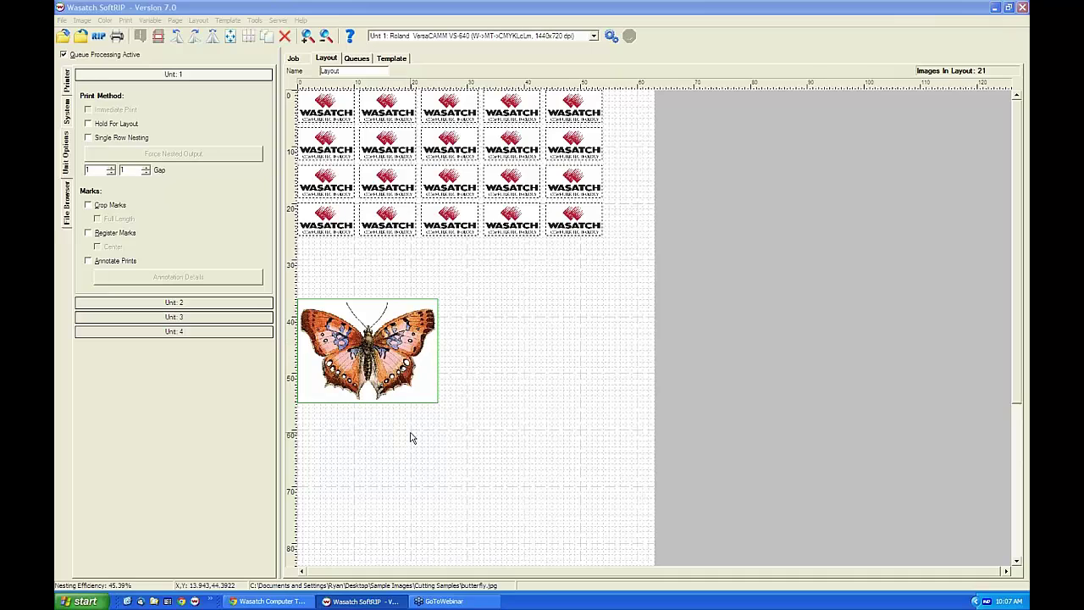
pyautogui.write('9')
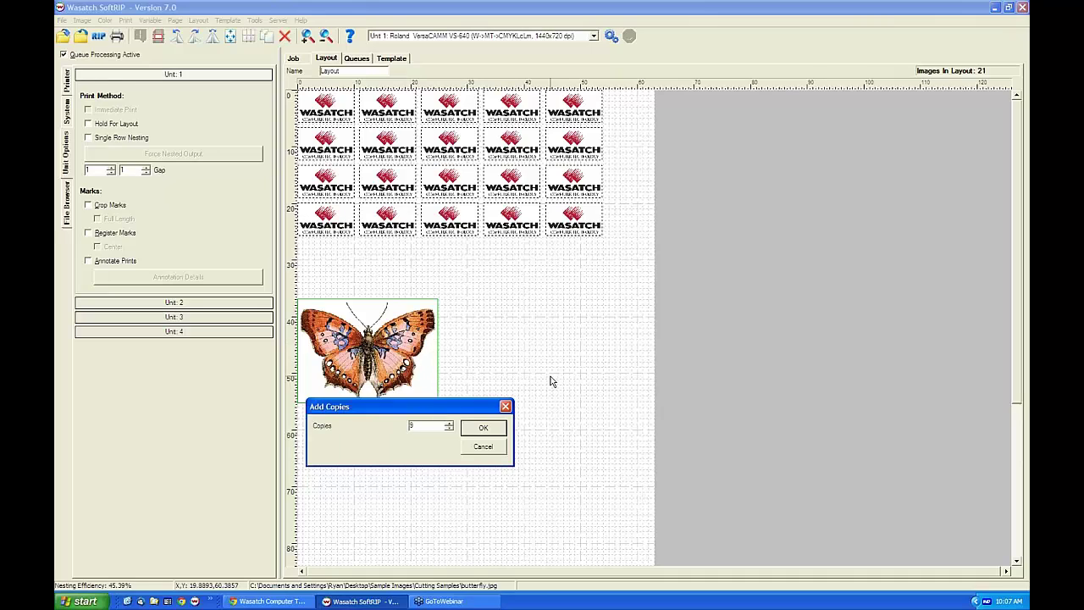
pyautogui.press('Return')
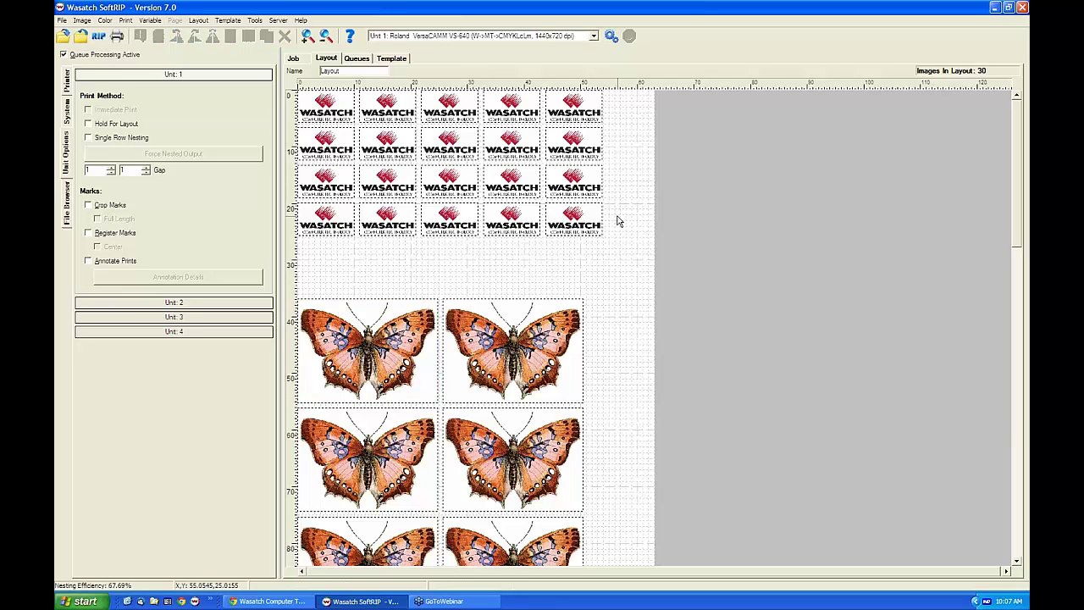
# Step: Rearrange all images in the layout with Easy-Cut smart nesting
pyautogui.rightClick(585, 260)
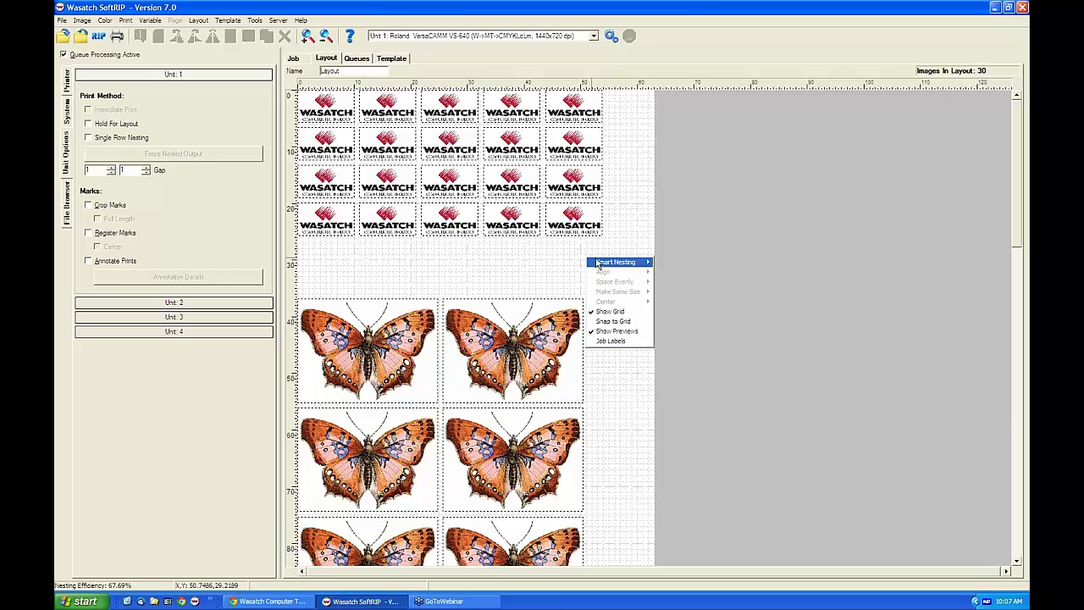
pyautogui.moveTo(603, 264)
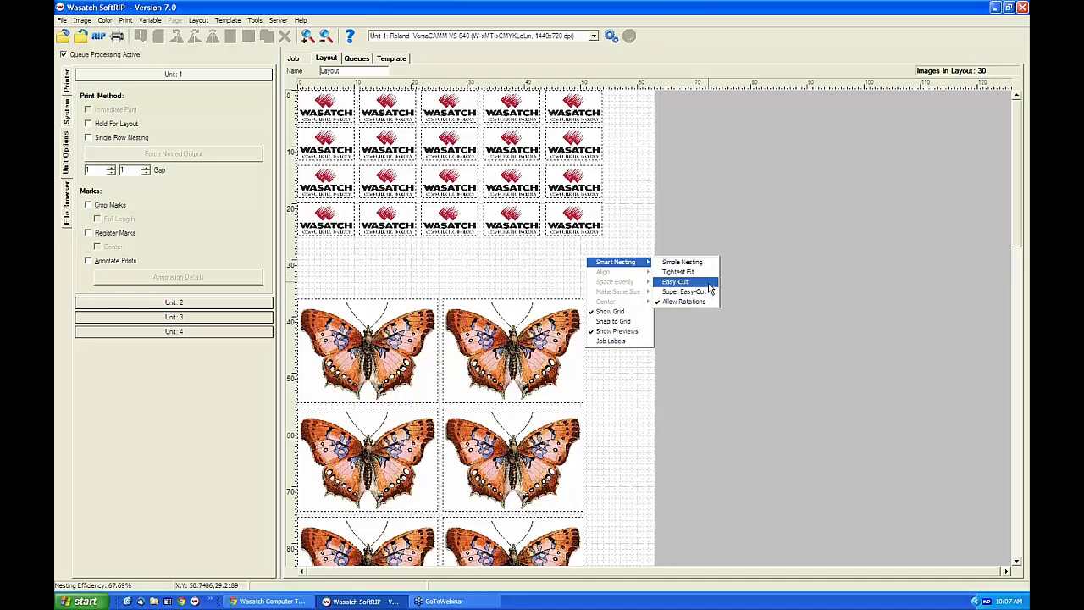
pyautogui.click(709, 285)
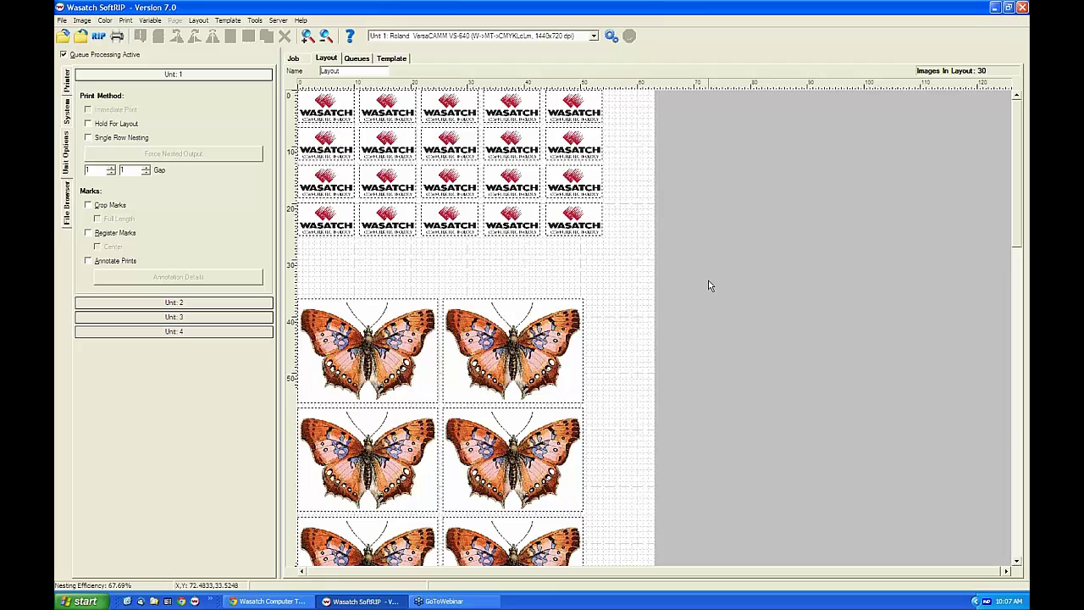
# Step: Apply Super Easy-Cut smart nesting to the layout and inspect the lower part of the arrangement
pyautogui.rightClick(613, 176)
pyautogui.moveTo(641, 180)
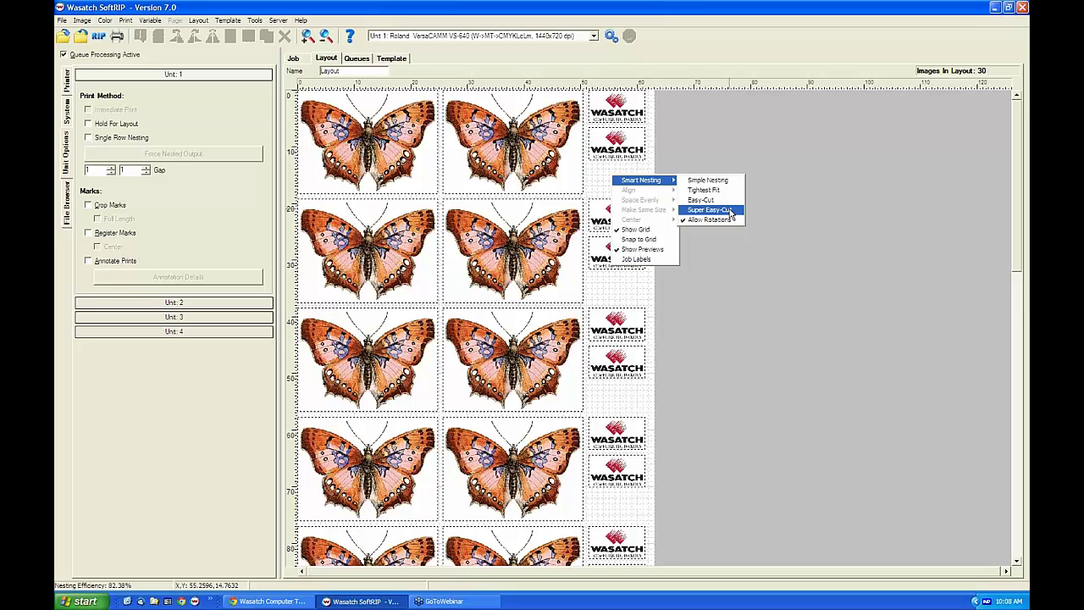
pyautogui.click(710, 209)
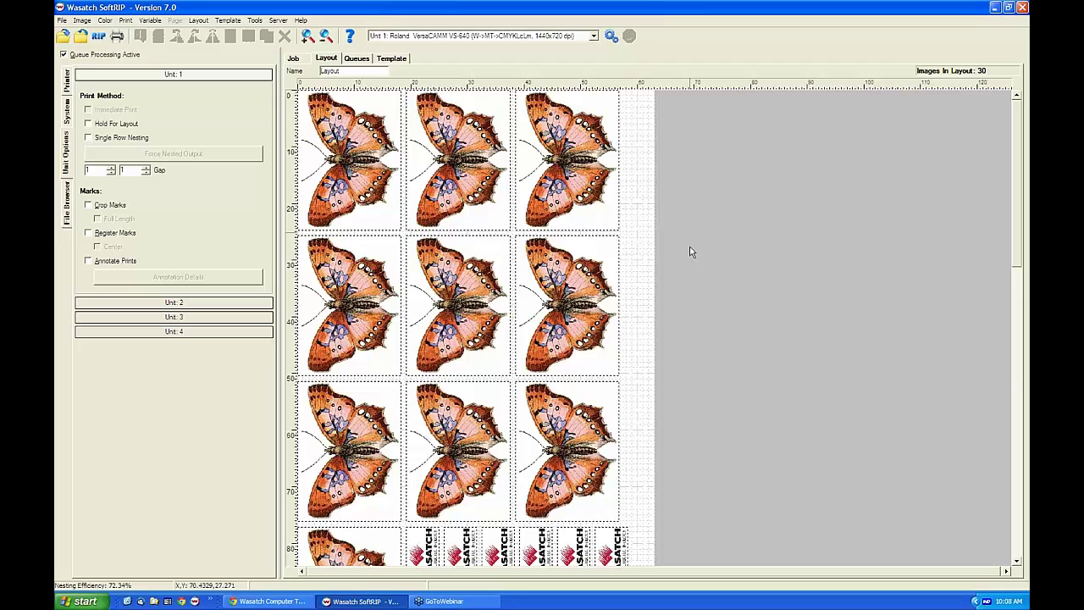
pyautogui.scroll(-5, 690, 251)
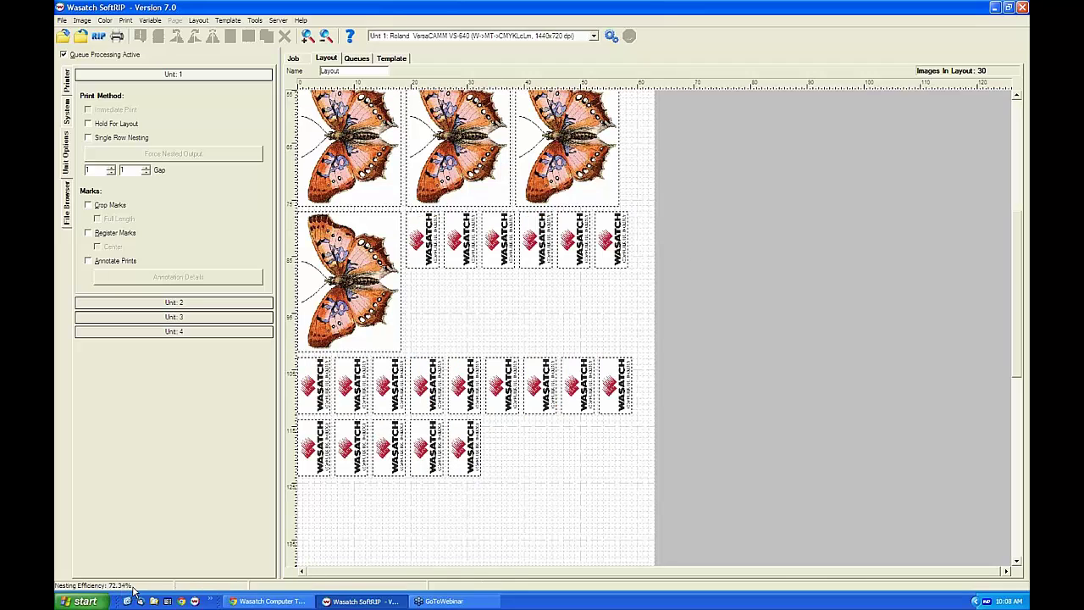
# Step: Nest all images again with the Tightest Fit smart nesting option and review the arrangement
pyautogui.rightClick(548, 306)
pyautogui.moveTo(575, 315)
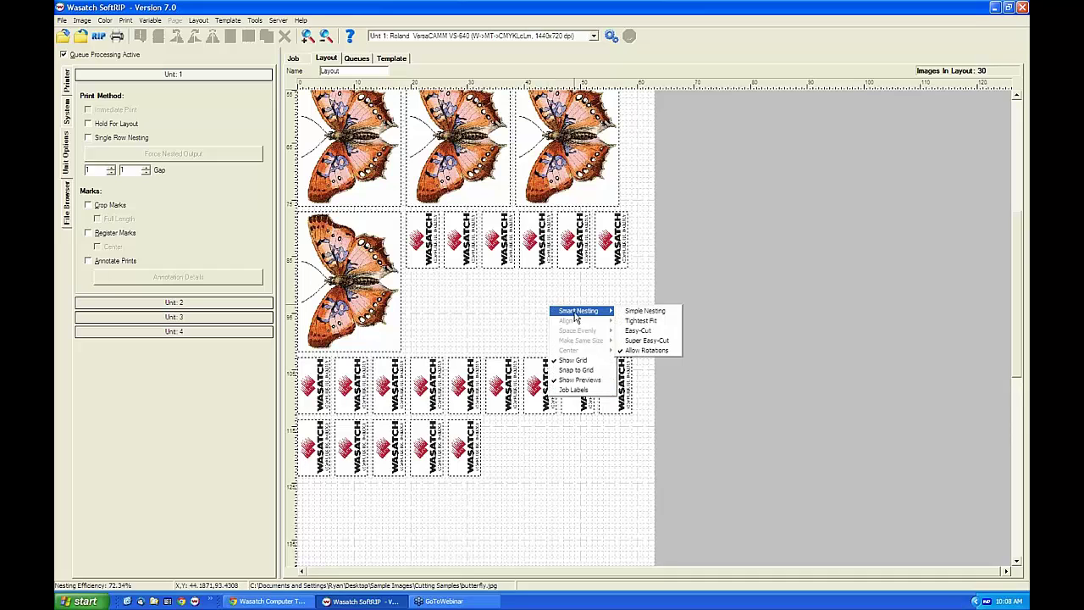
pyautogui.click(657, 320)
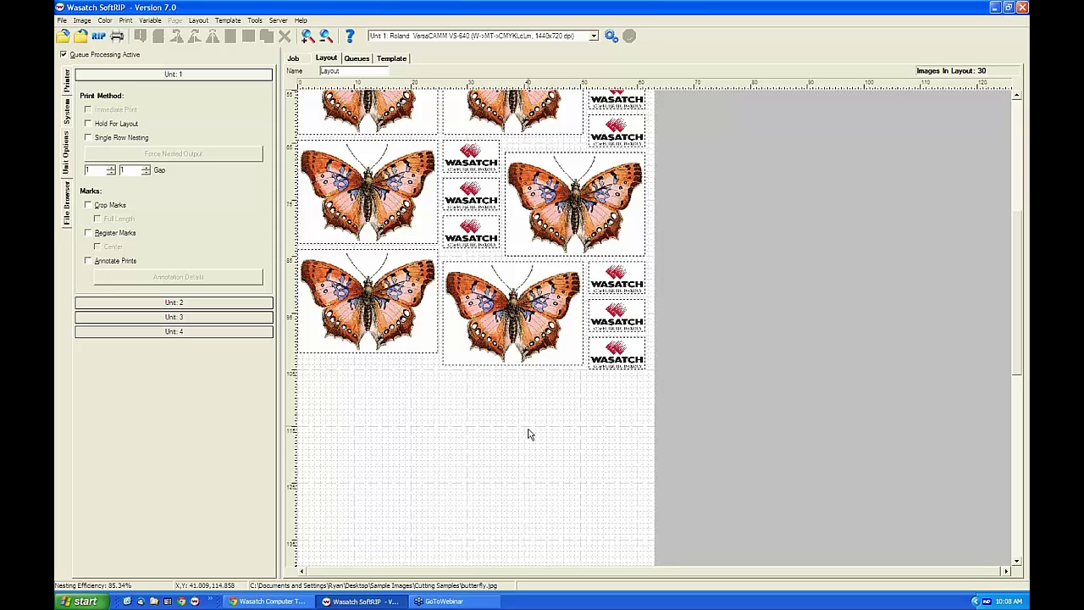
pyautogui.scroll(5, 527, 433)
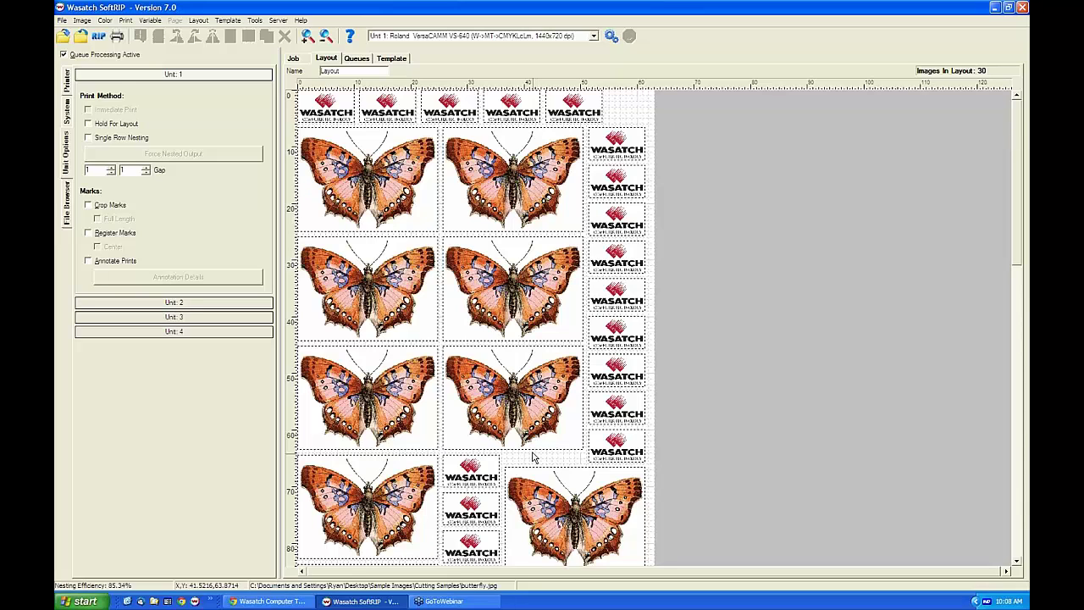
# Step: Move the last butterfly of the middle column below the first column and rotate it right by 90 degrees
pyautogui.scroll(-5, 532, 457)
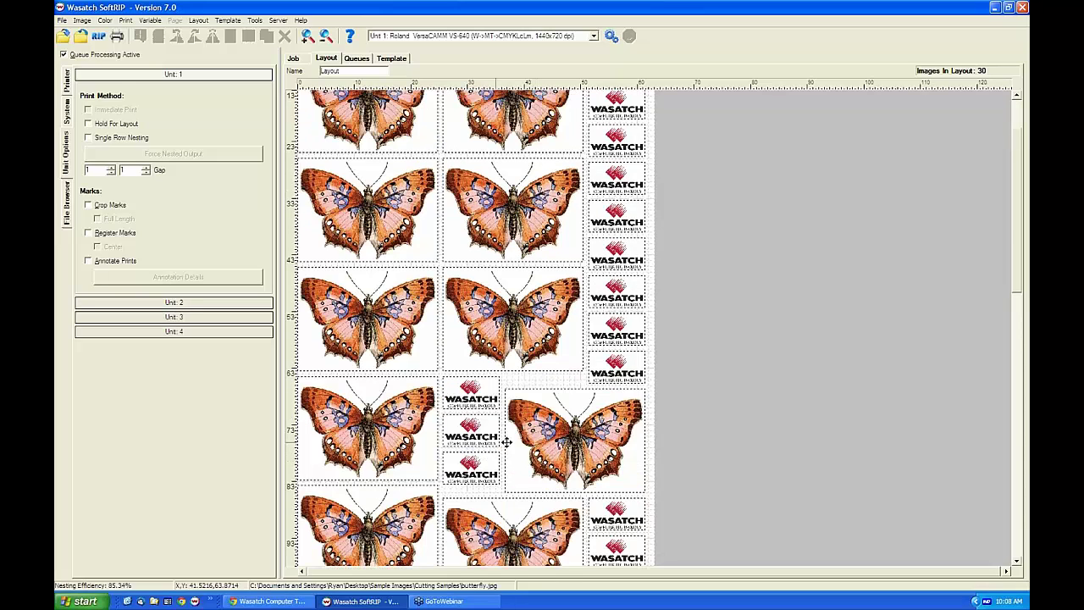
pyautogui.click(528, 354)
pyautogui.moveTo(528, 354); pyautogui.dragTo(388, 457)
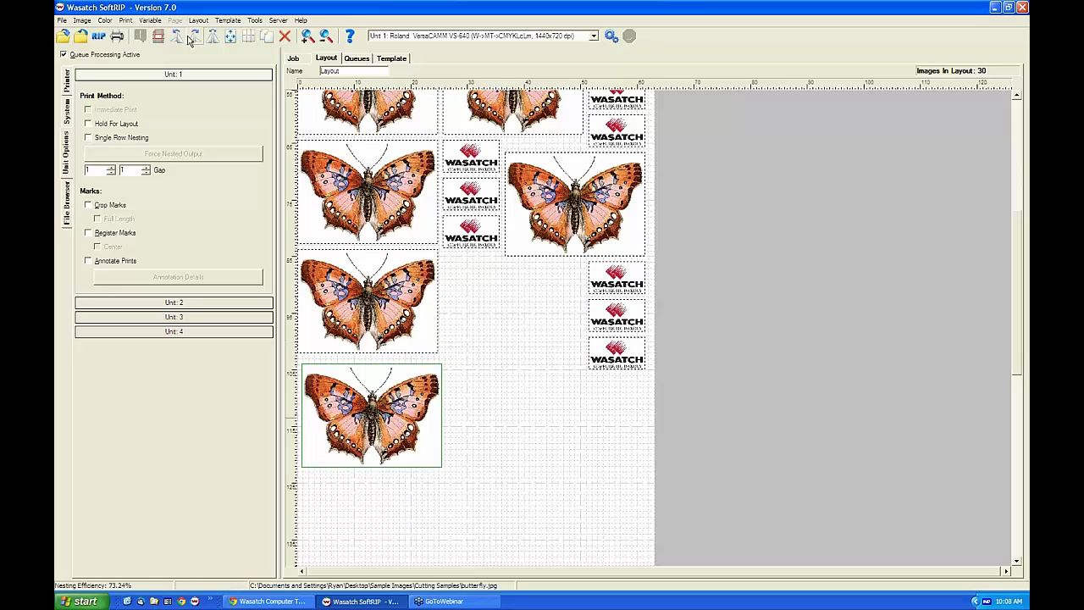
pyautogui.click(194, 37)
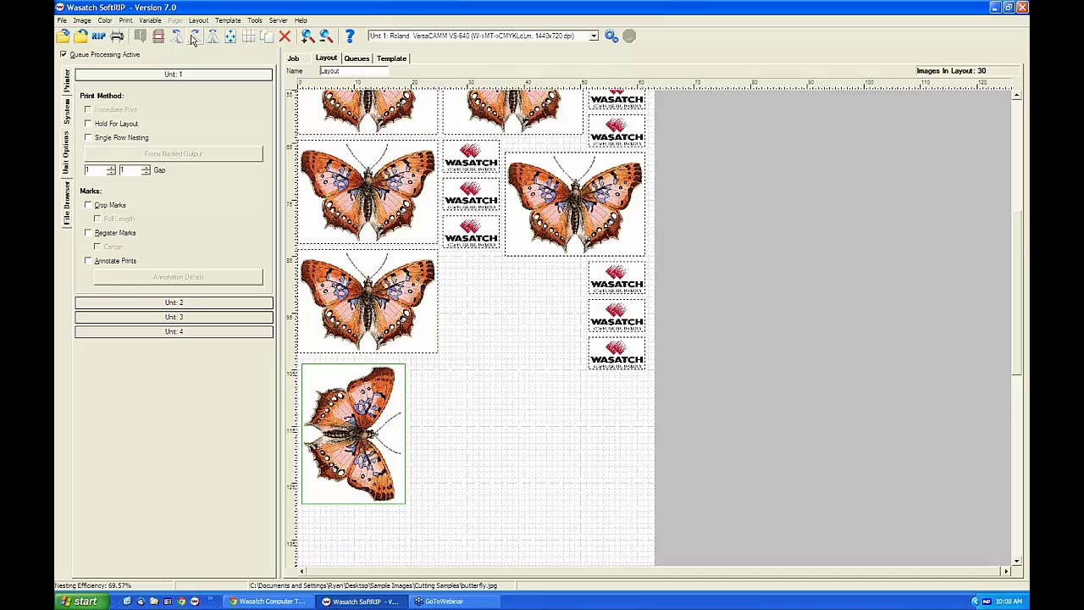
pyautogui.click(448, 431)
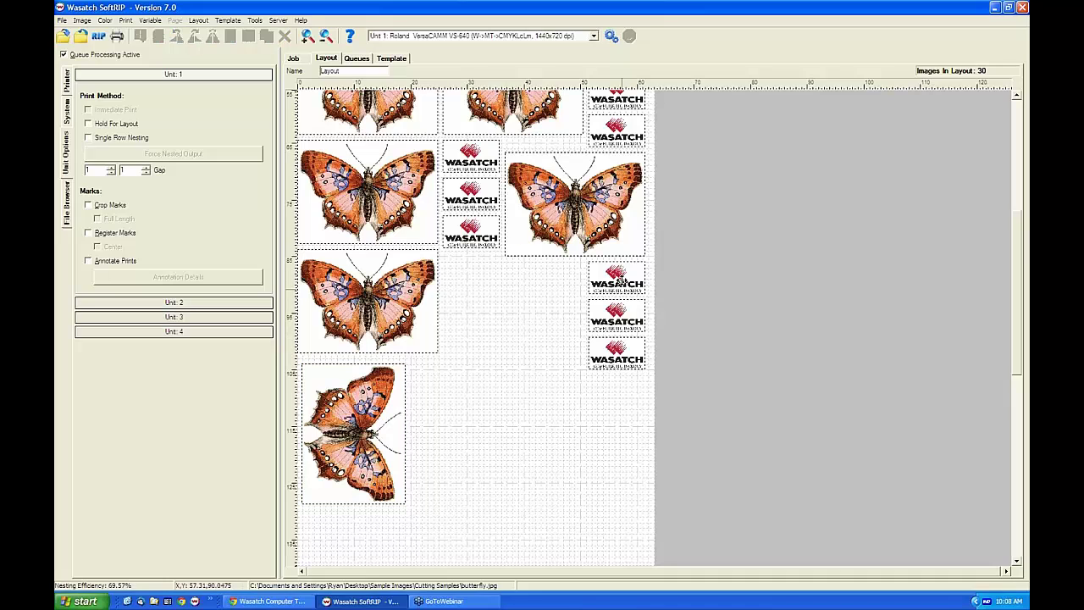
# Step: Move the three stacked logos at the end of the layout into one horizontal row beneath the outermost butterfly
pyautogui.moveTo(619, 281); pyautogui.dragTo(490, 284)
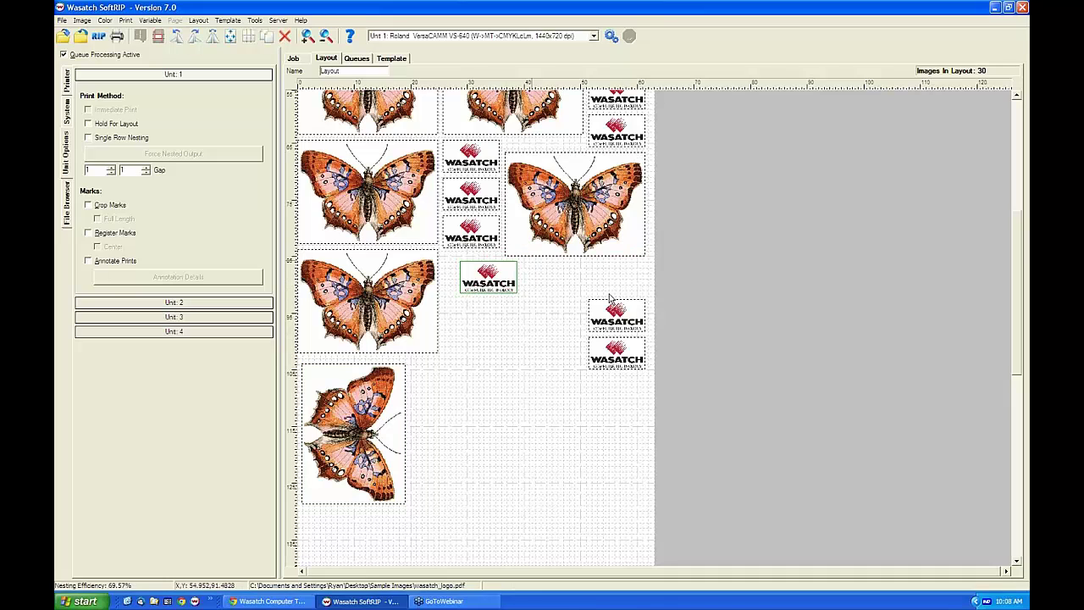
pyautogui.moveTo(613, 314); pyautogui.dragTo(555, 283)
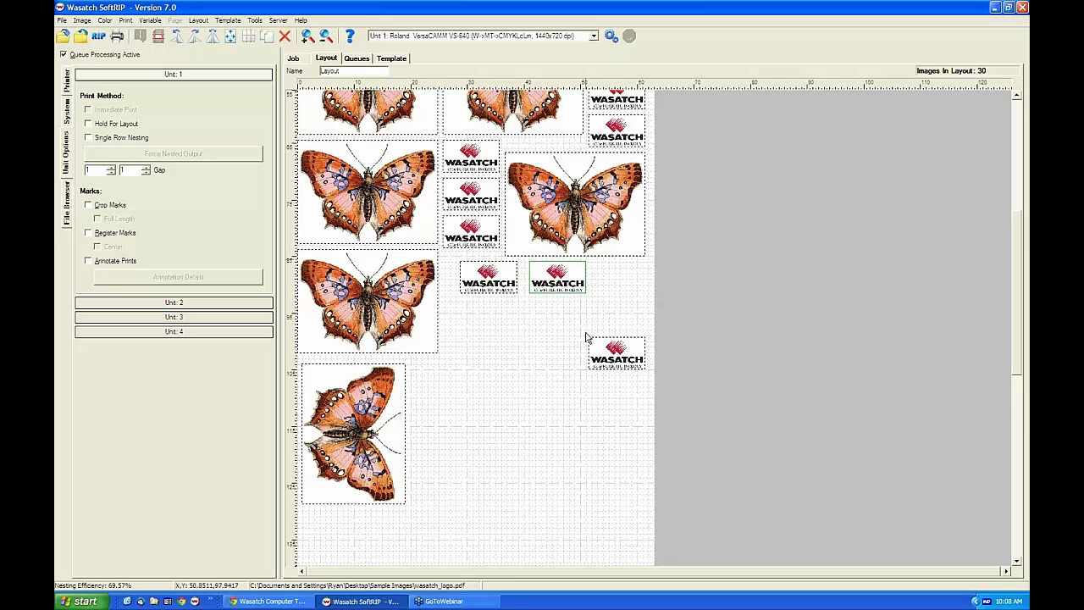
pyautogui.moveTo(612, 347); pyautogui.dragTo(614, 274)
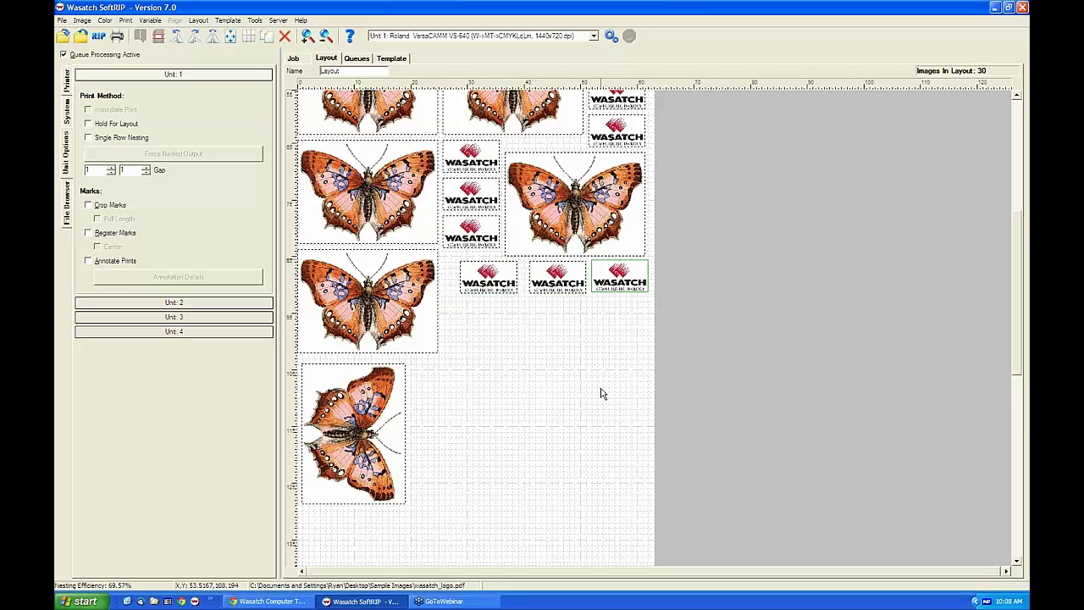
pyautogui.click(523, 366)
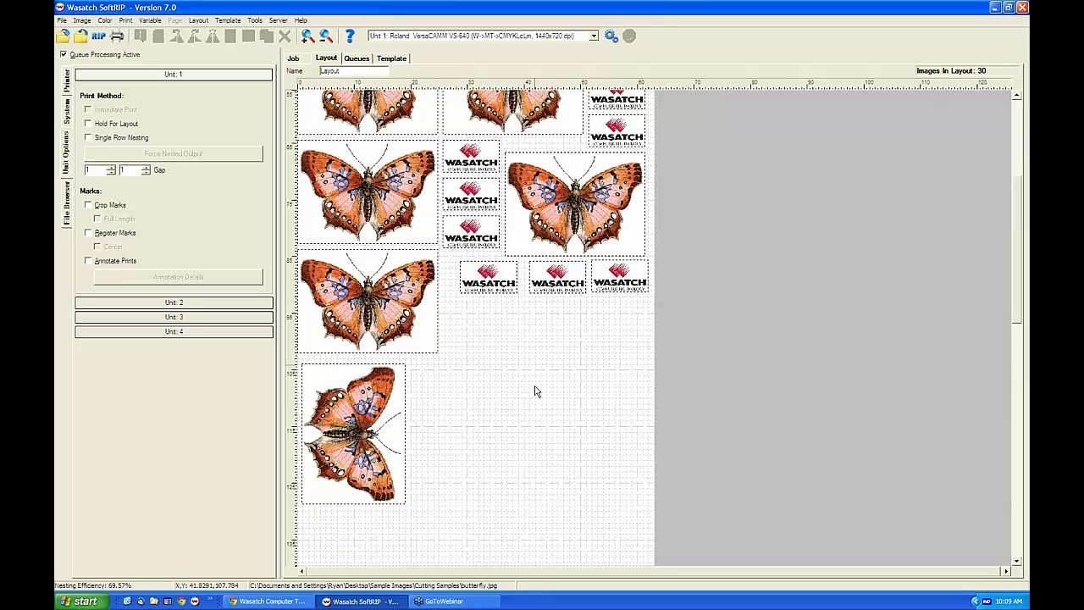
# Step: Examine the rearranged layout from its top row down to the rotated butterfly
pyautogui.scroll(1, 534, 391)
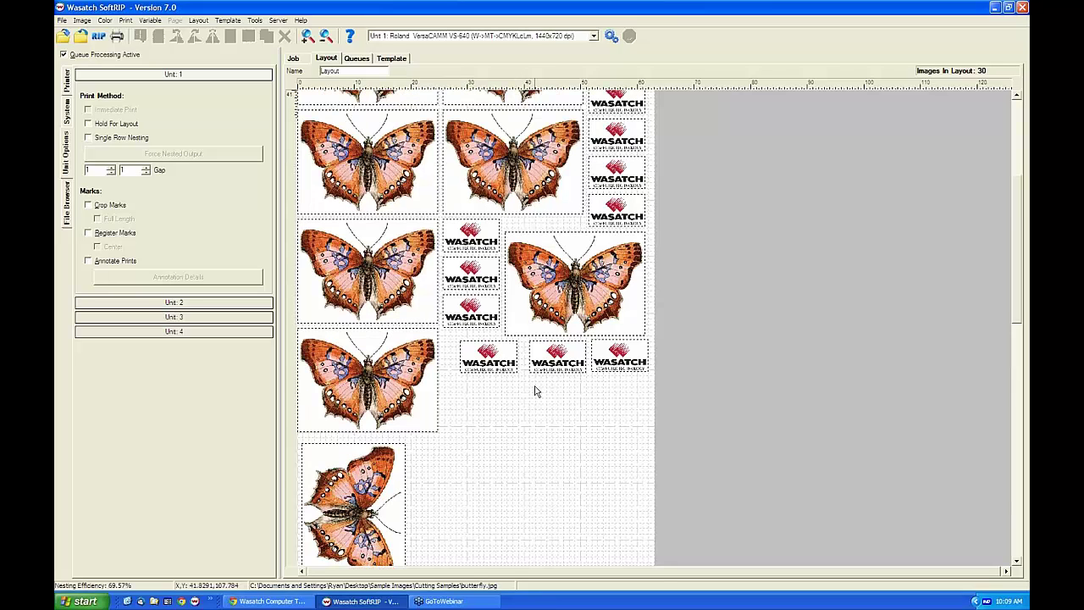
pyautogui.scroll(3, 534, 391)
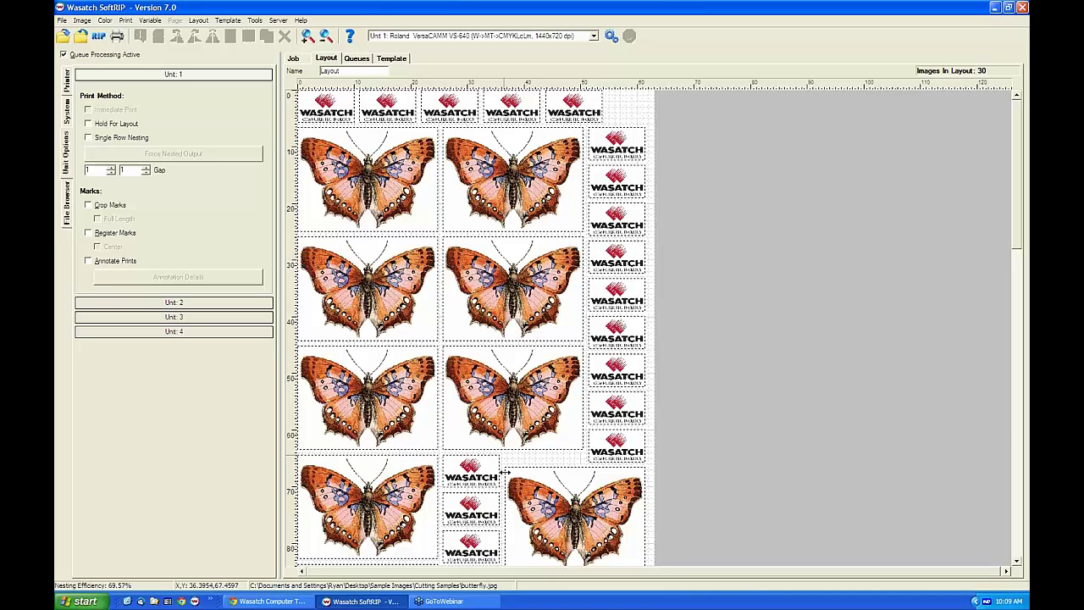
pyautogui.scroll(-1, 567, 462)
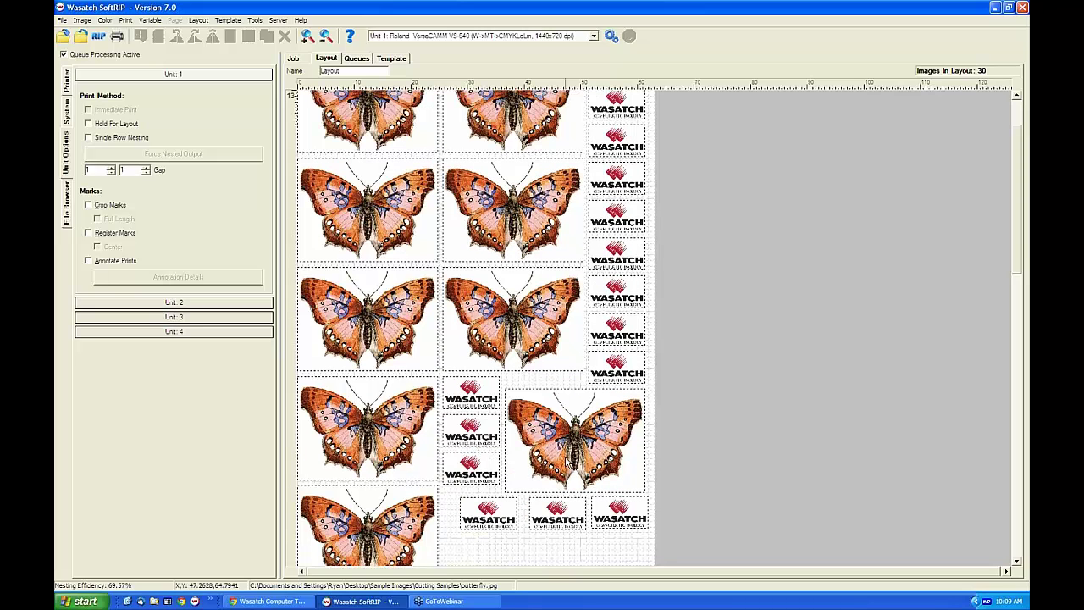
pyautogui.scroll(-5, 483, 301)
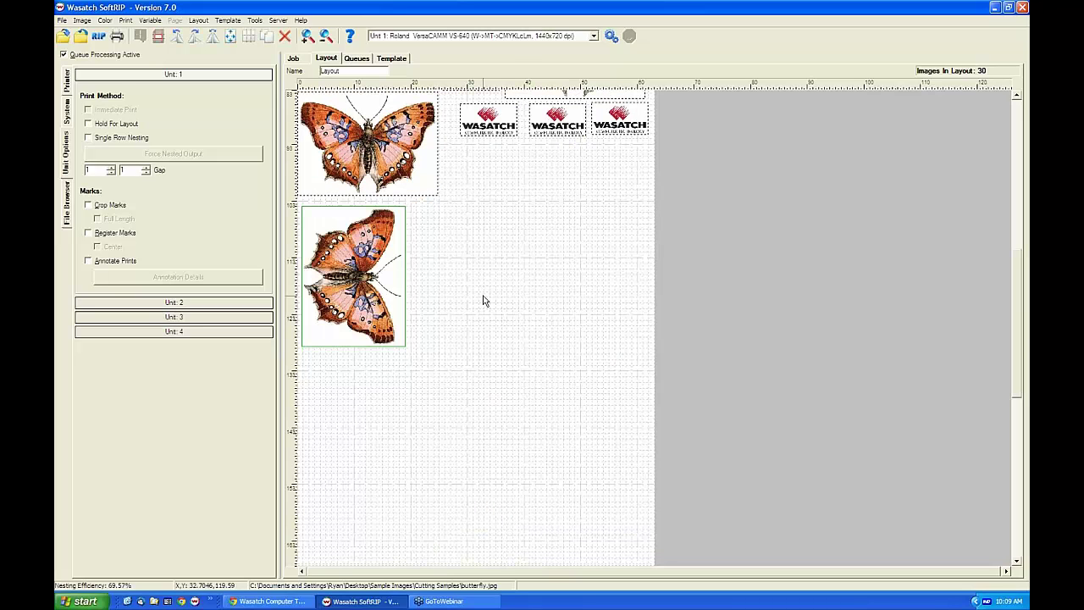
pyautogui.scroll(6, 484, 301)
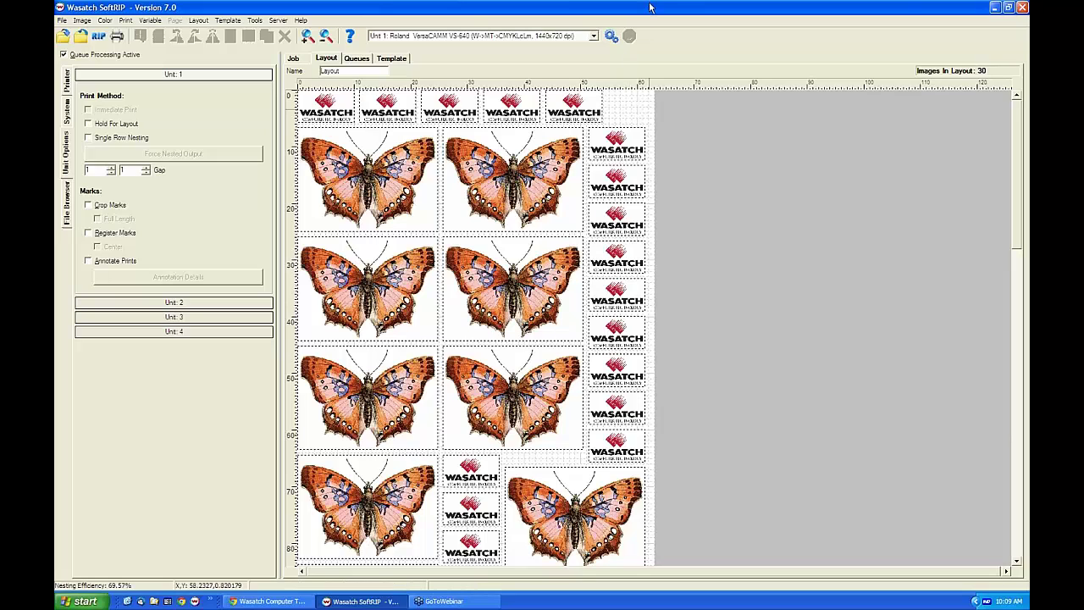
# Step: Inspect the Unit 1 Hot Folder settings, browse to the Unit 1 folder, and leave without saving
pyautogui.click(279, 22)
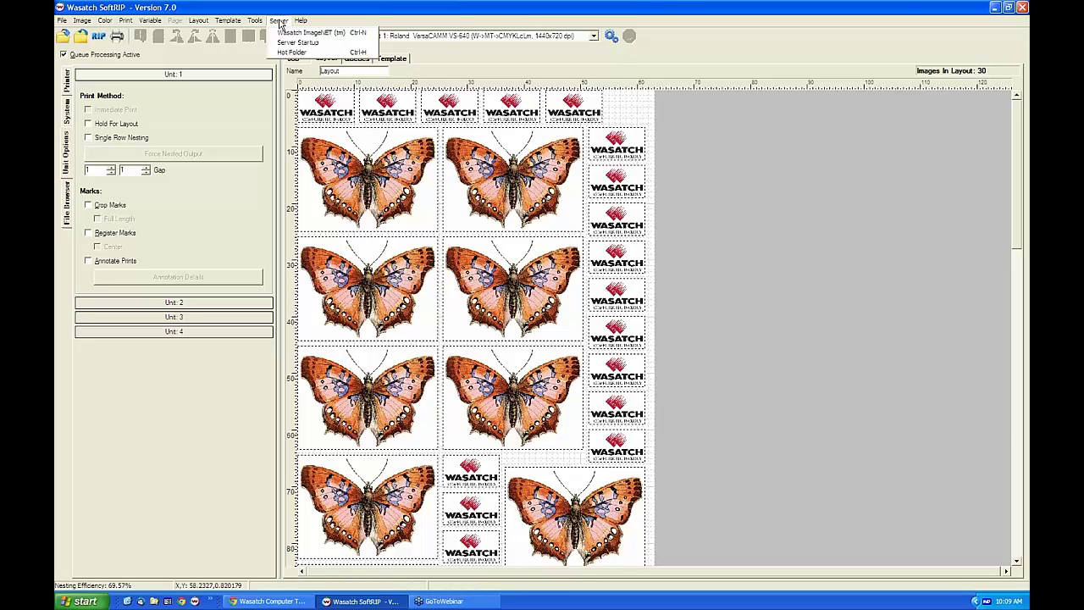
pyautogui.click(321, 55)
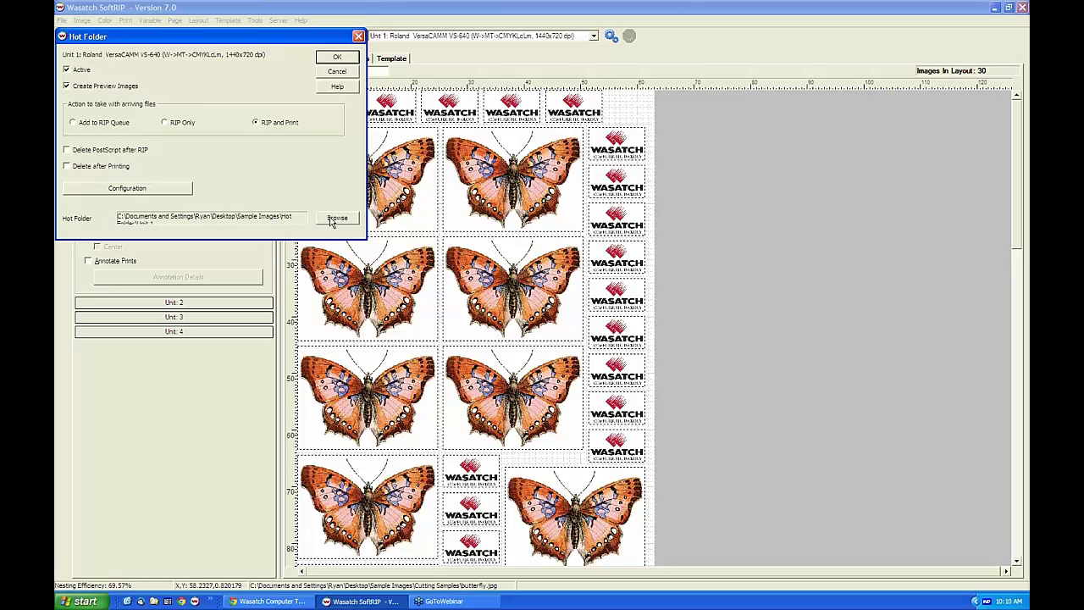
pyautogui.click(332, 219)
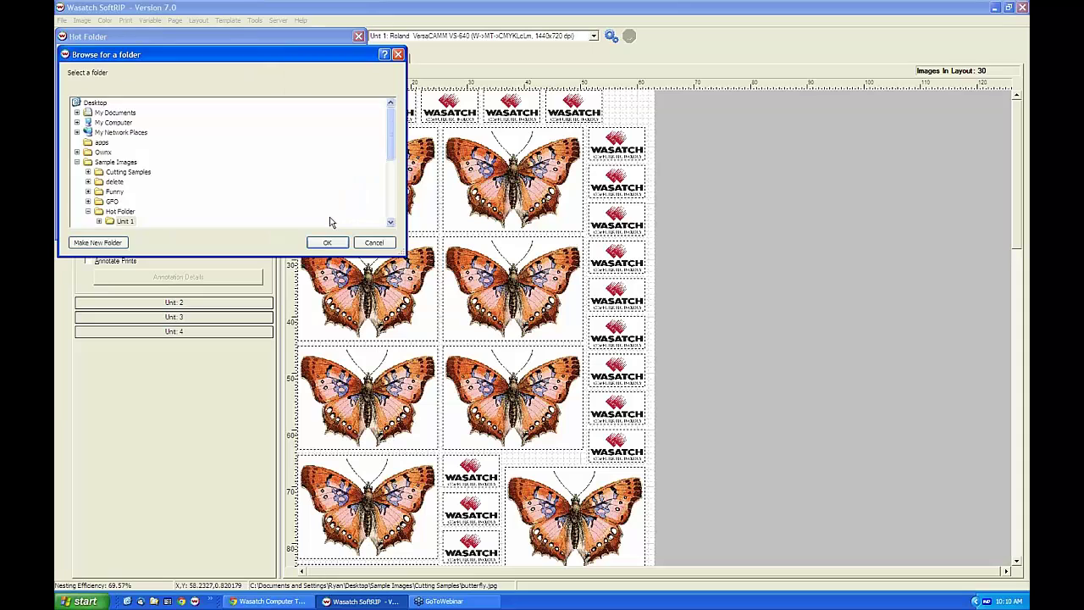
pyautogui.click(127, 221)
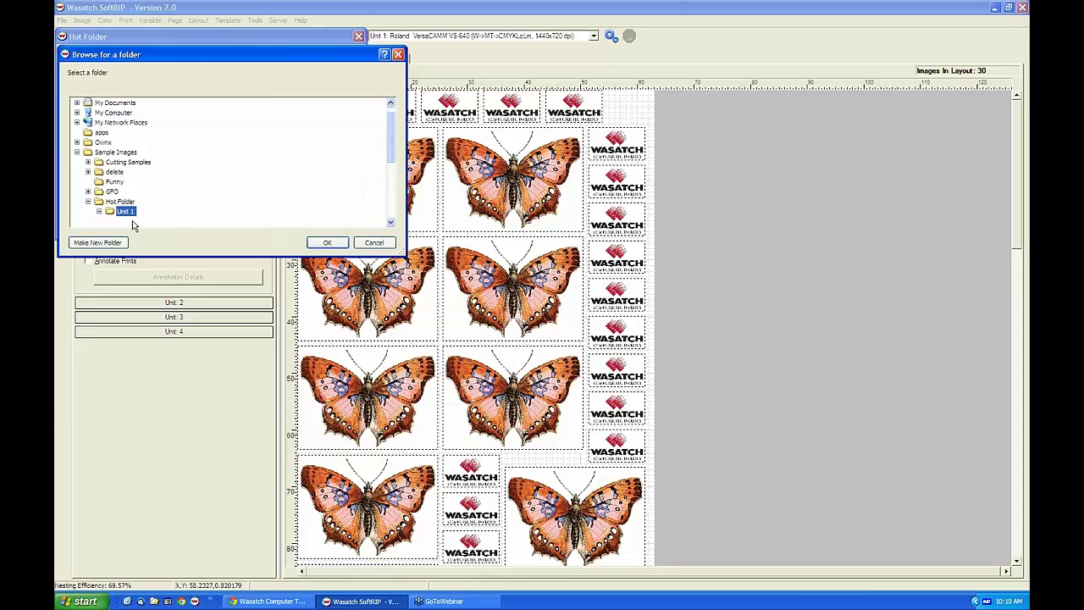
pyautogui.click(322, 242)
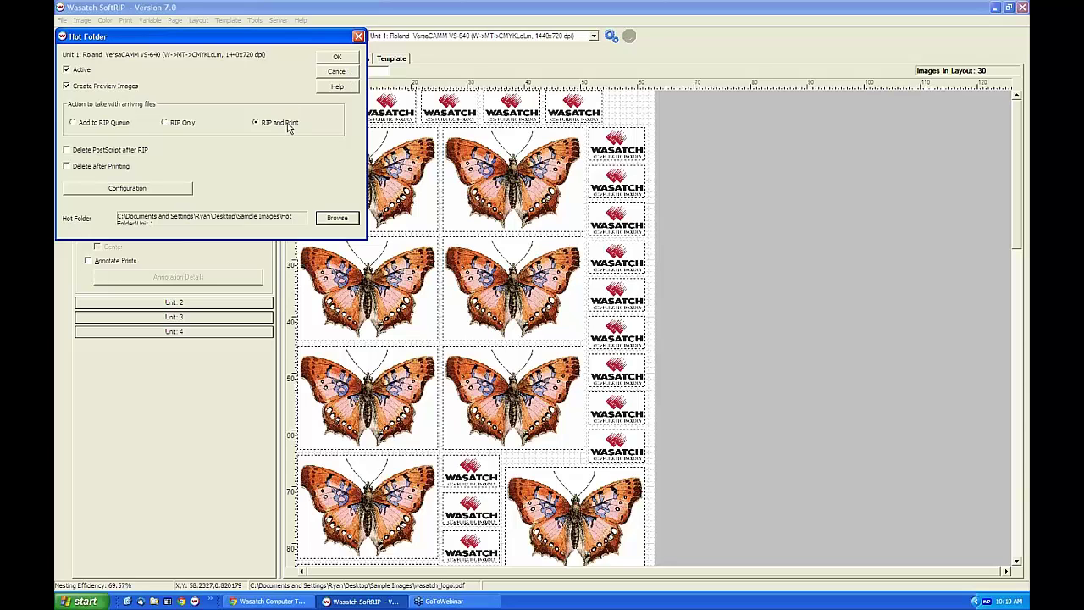
pyautogui.click(352, 72)
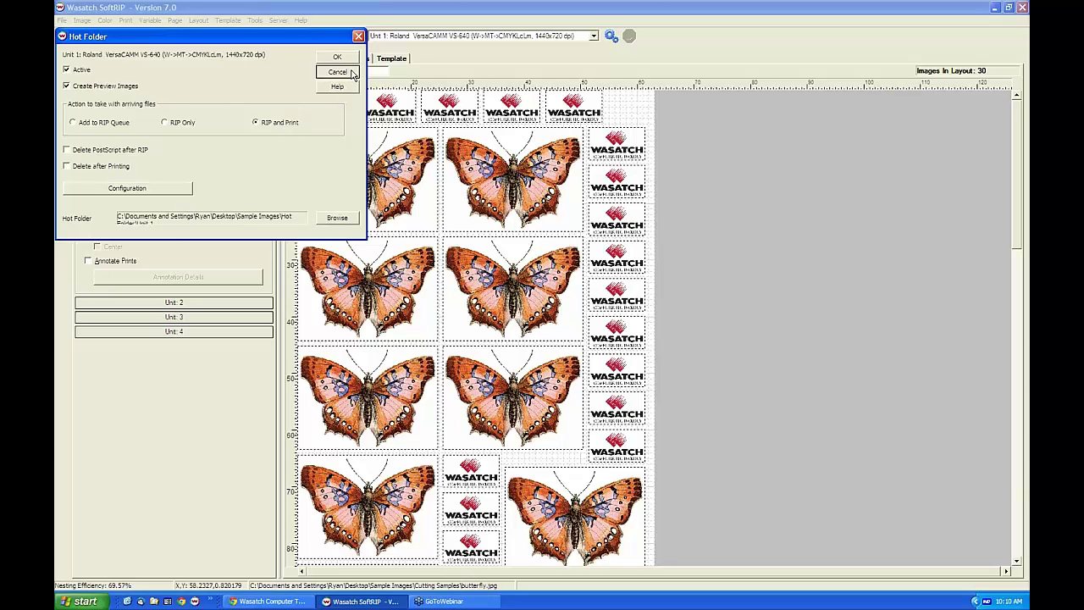
pyautogui.click(352, 73)
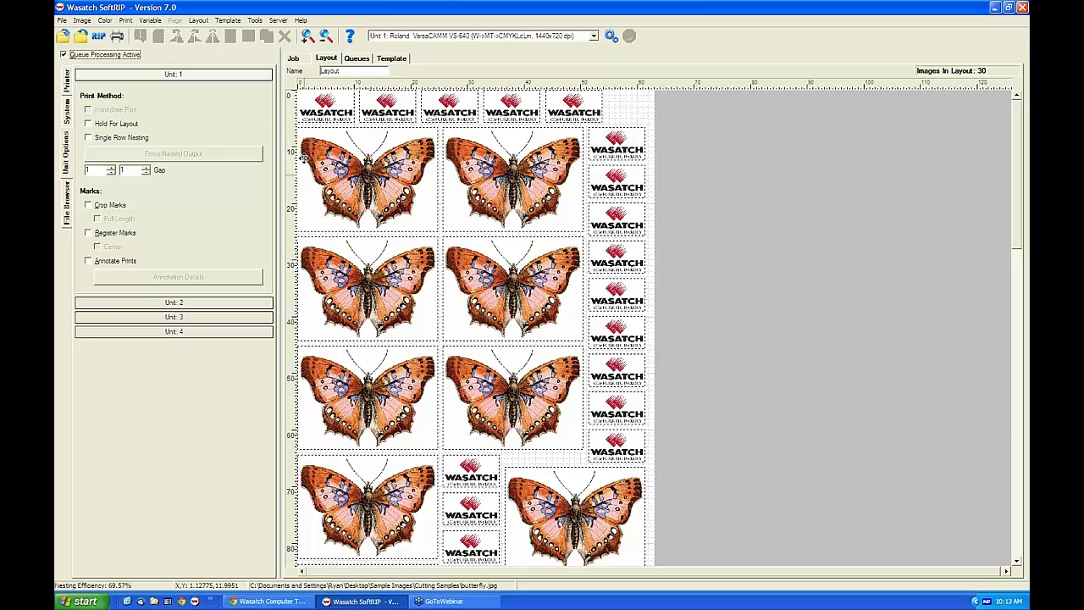
# Step: Close all images in the layout and open butterfly.jpg from Cutting Samples as a single job
pyautogui.click(82, 37)
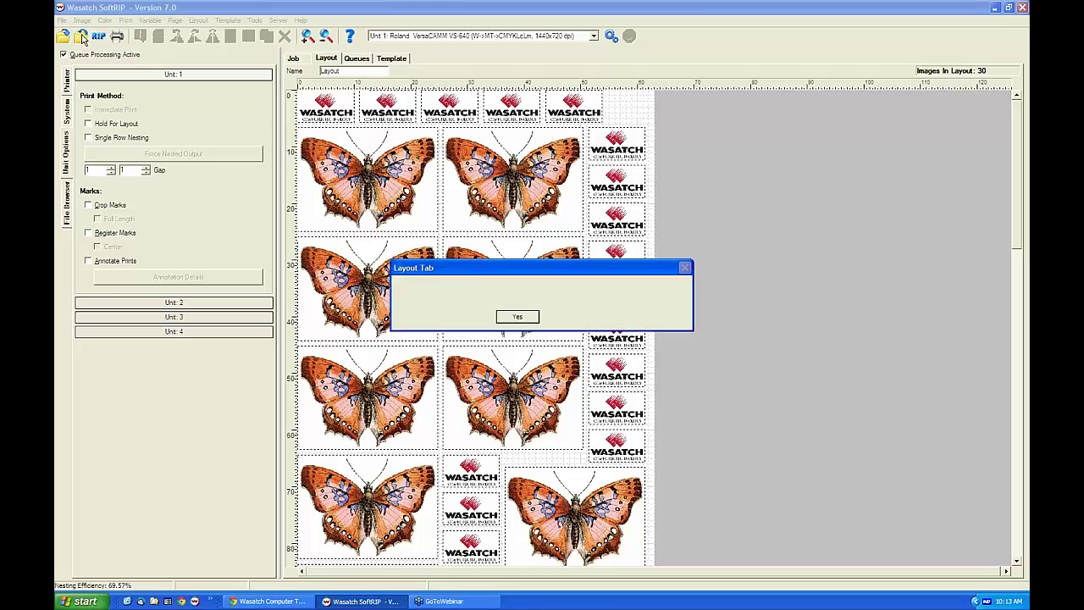
pyautogui.click(514, 318)
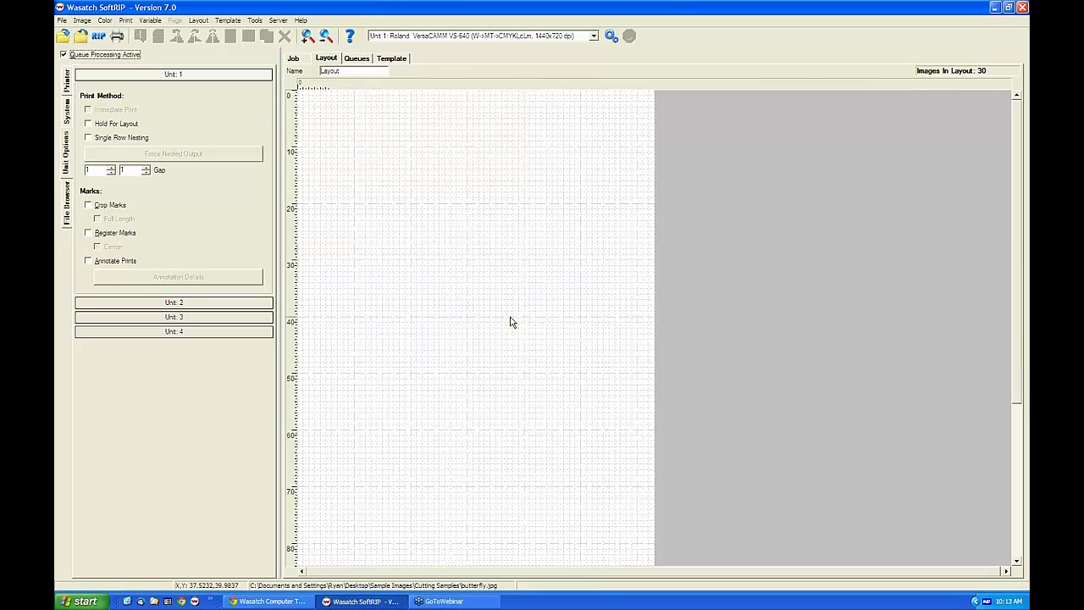
pyautogui.click(302, 60)
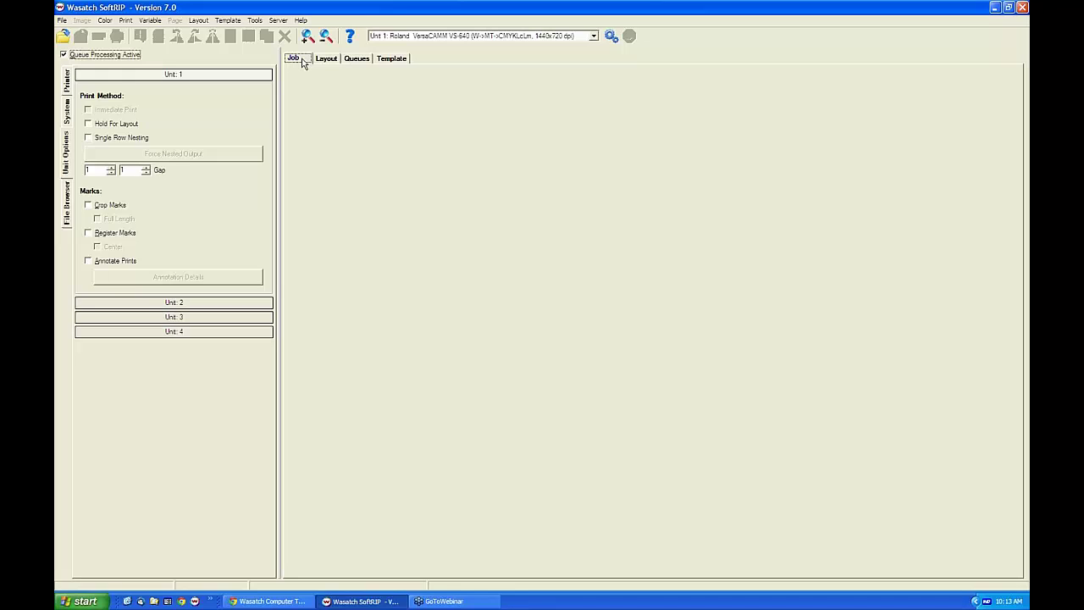
pyautogui.click(302, 59)
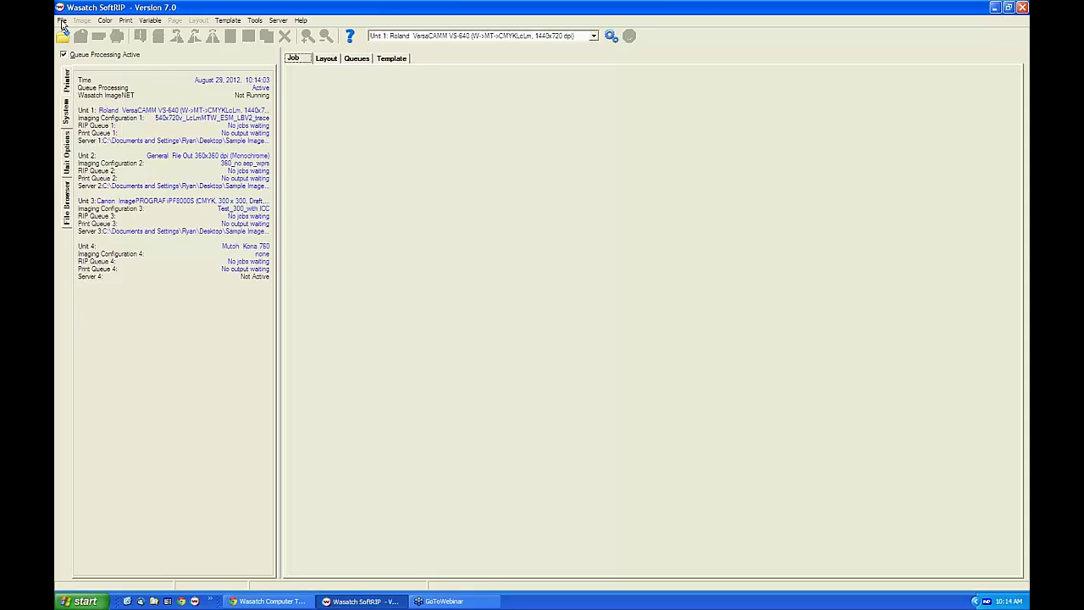
pyautogui.click(62, 22)
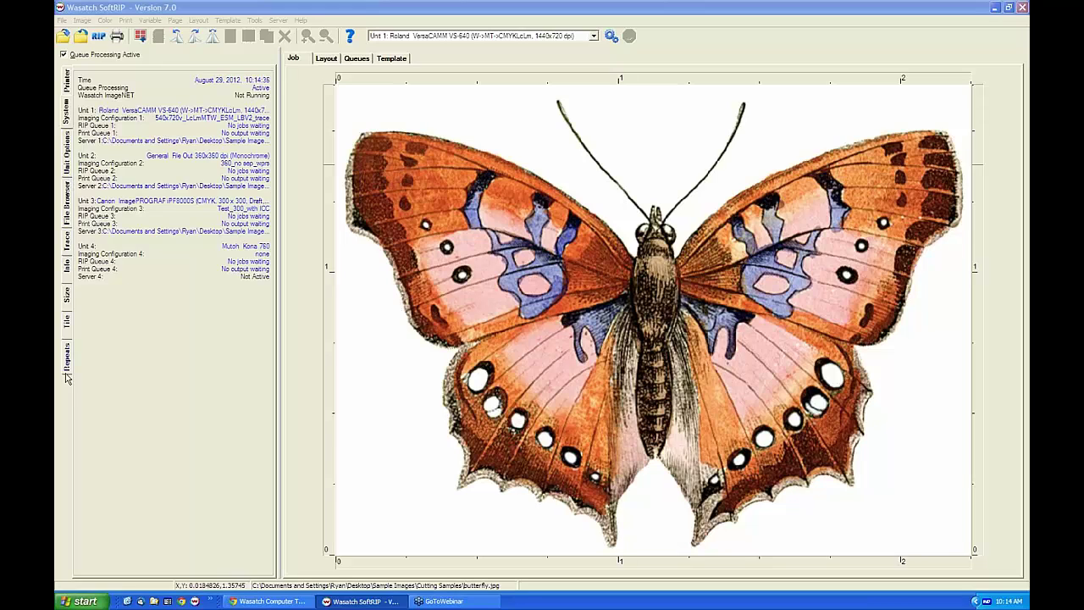
# Step: Review the printer status, system status and Unit 1 print options
pyautogui.click(67, 83)
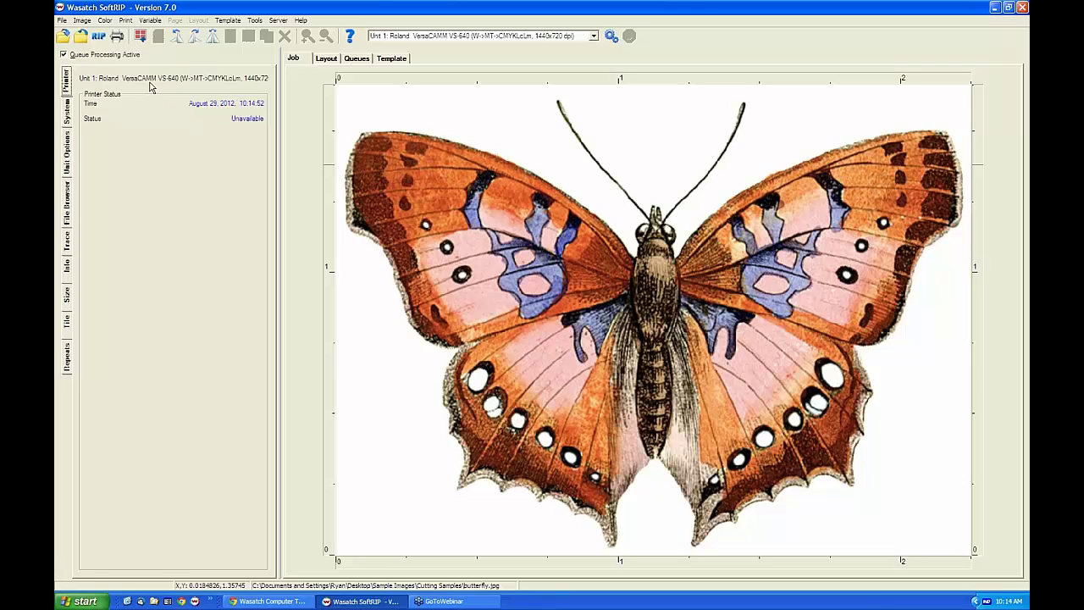
pyautogui.click(68, 117)
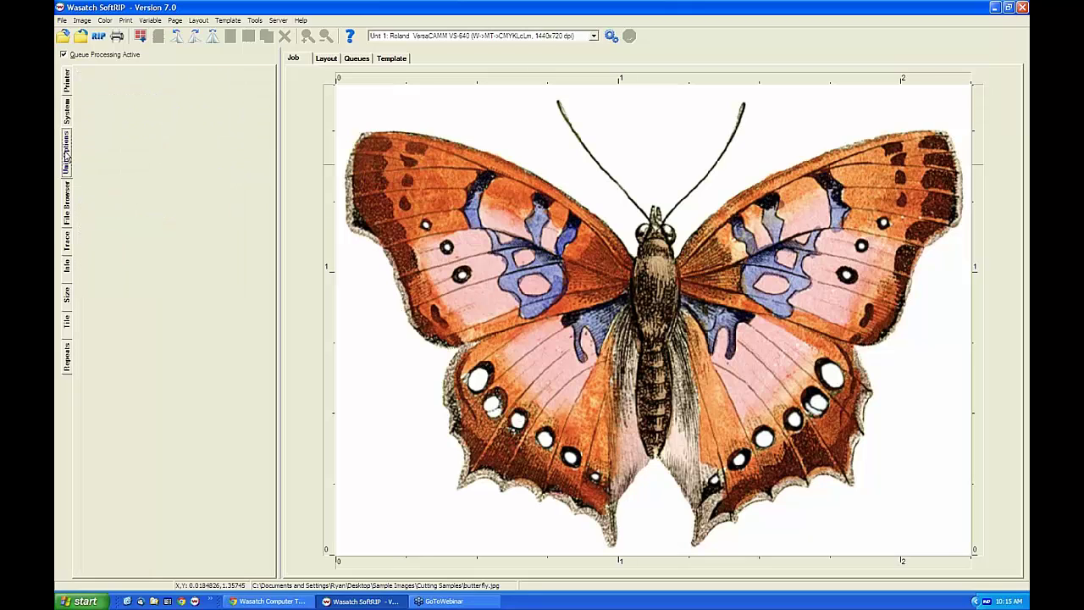
pyautogui.click(66, 157)
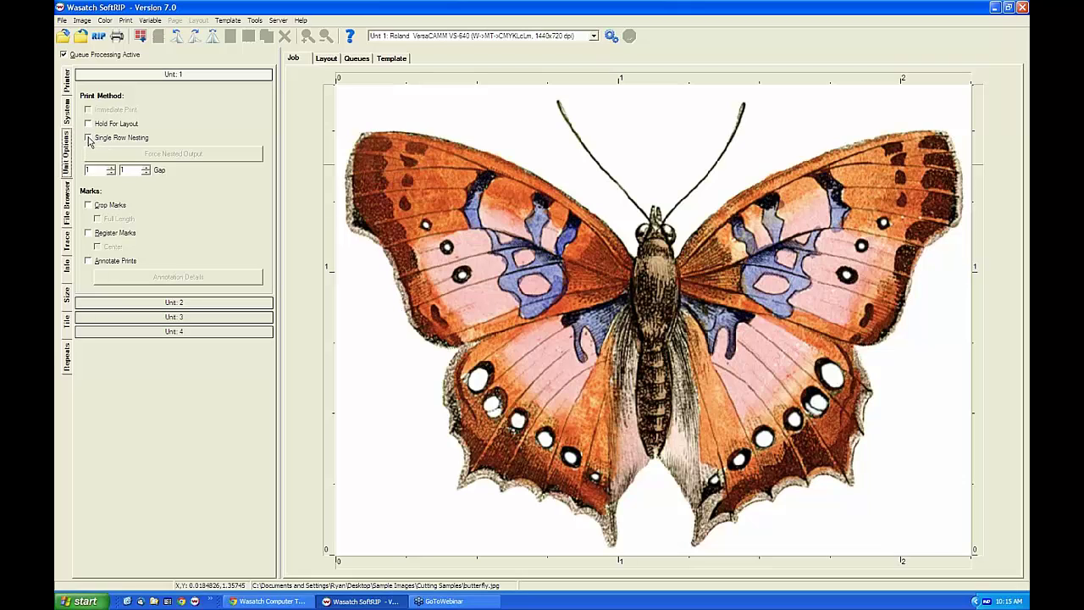
# Step: Try Single Row Nesting for Unit 1, revert it, and examine the Annotate Prints details without saving changes
pyautogui.click(88, 138)
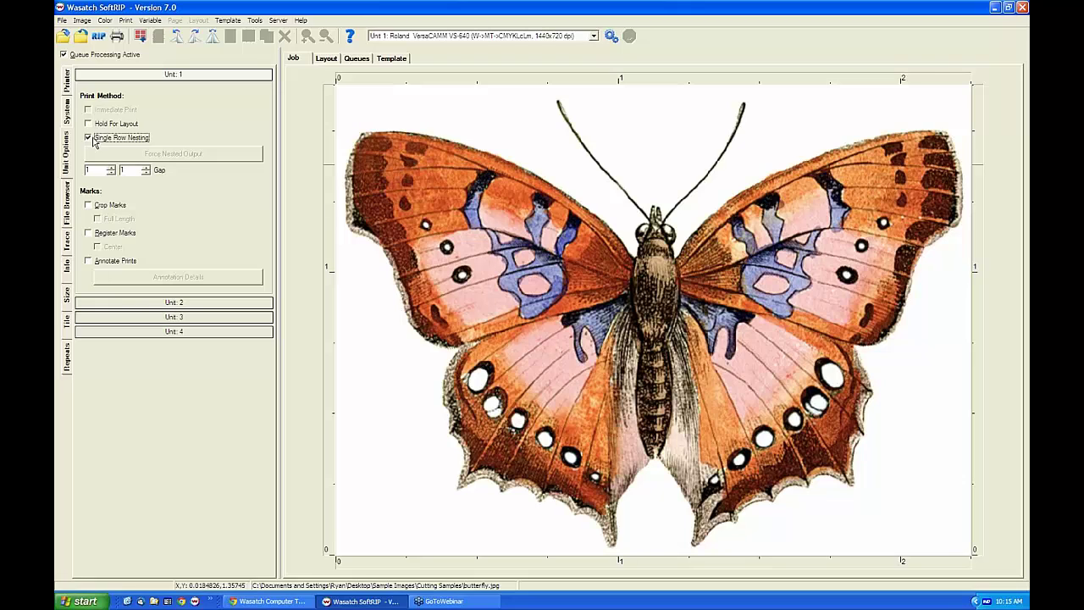
pyautogui.click(88, 138)
pyautogui.click(88, 263)
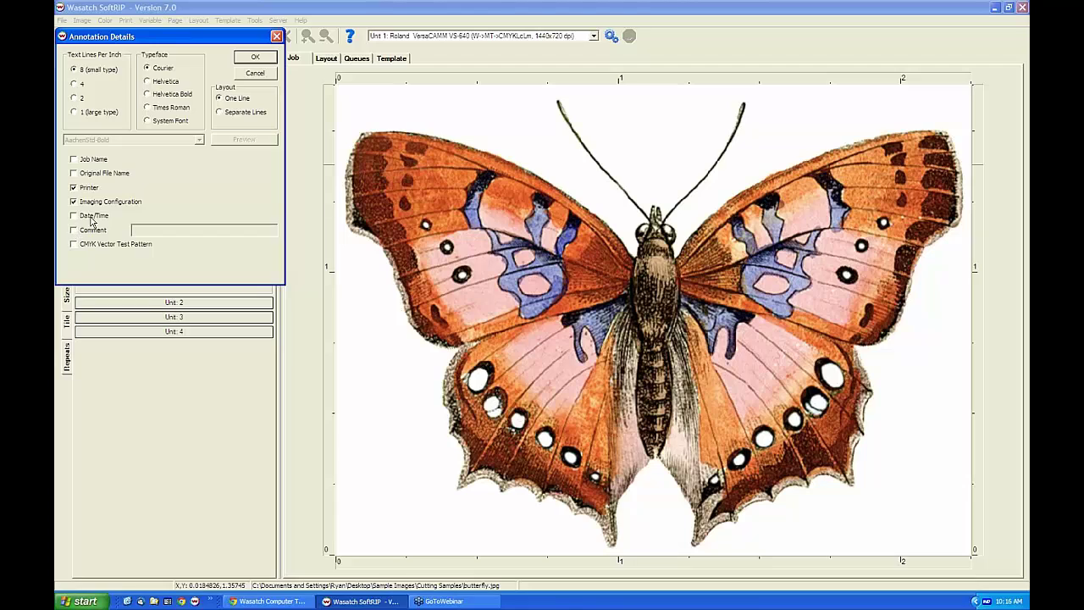
pyautogui.click(269, 75)
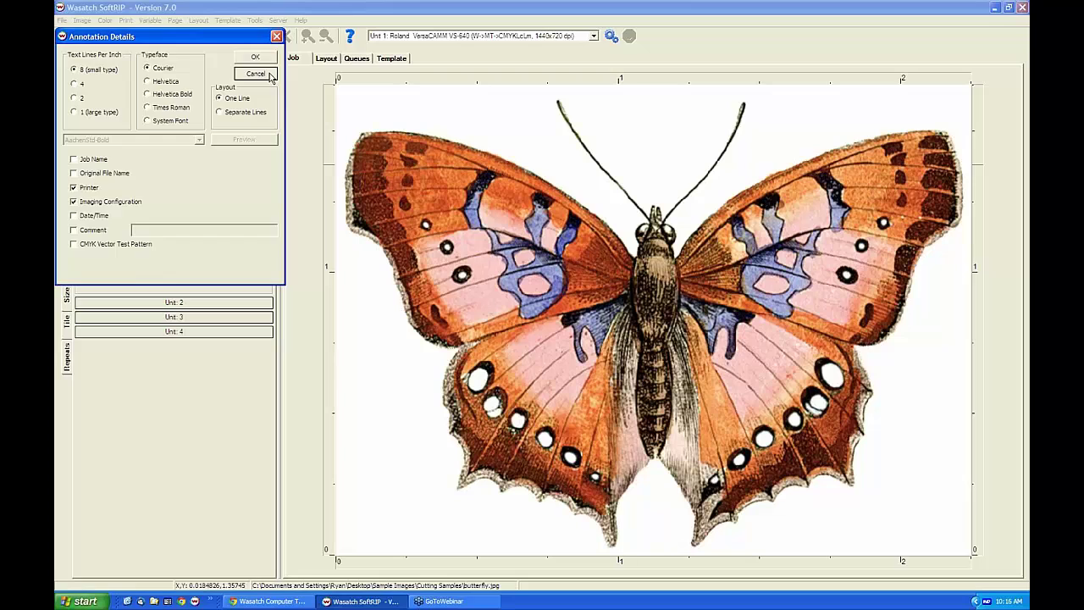
# Step: Browse the Desktop files in the built-in file browser and select Chart 400 Patches.tif
pyautogui.click(67, 201)
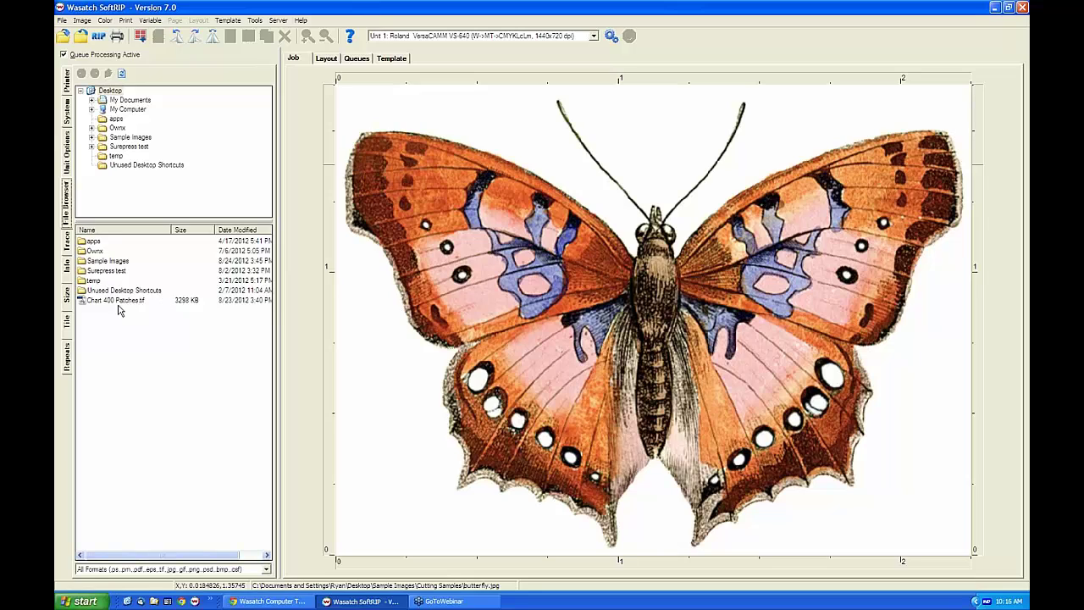
pyautogui.click(120, 303)
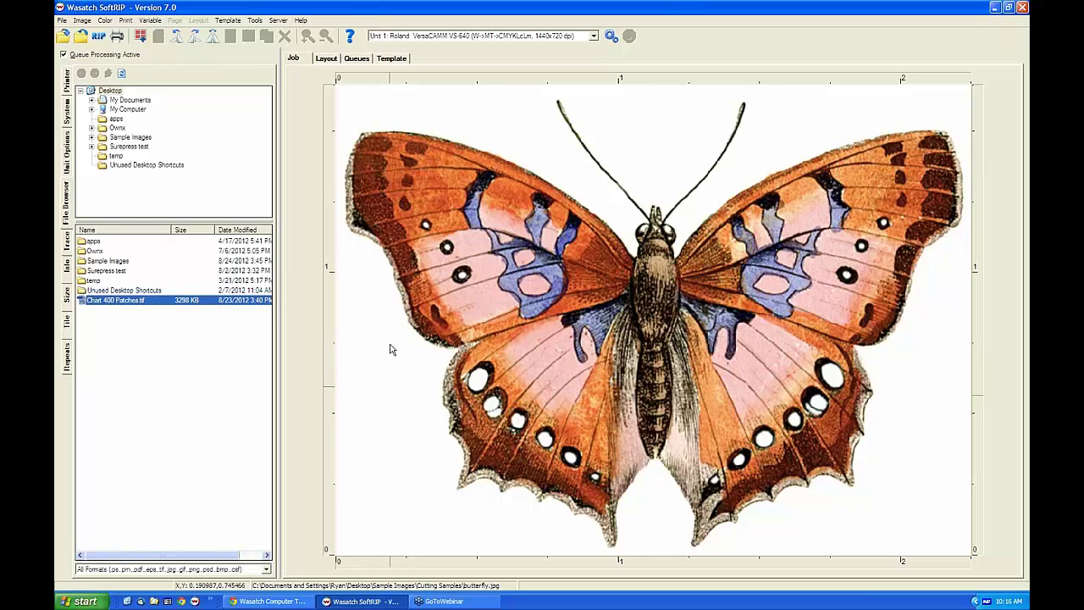
pyautogui.click(62, 54)
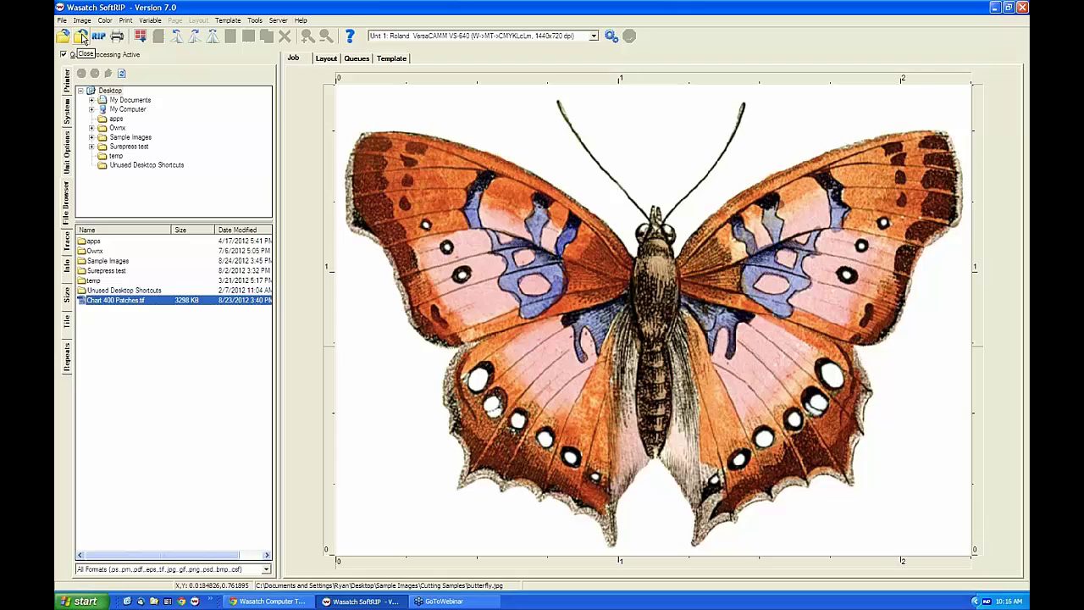
# Step: Examine the butterfly's trace settings and sample its source and color information on the wing
pyautogui.click(67, 243)
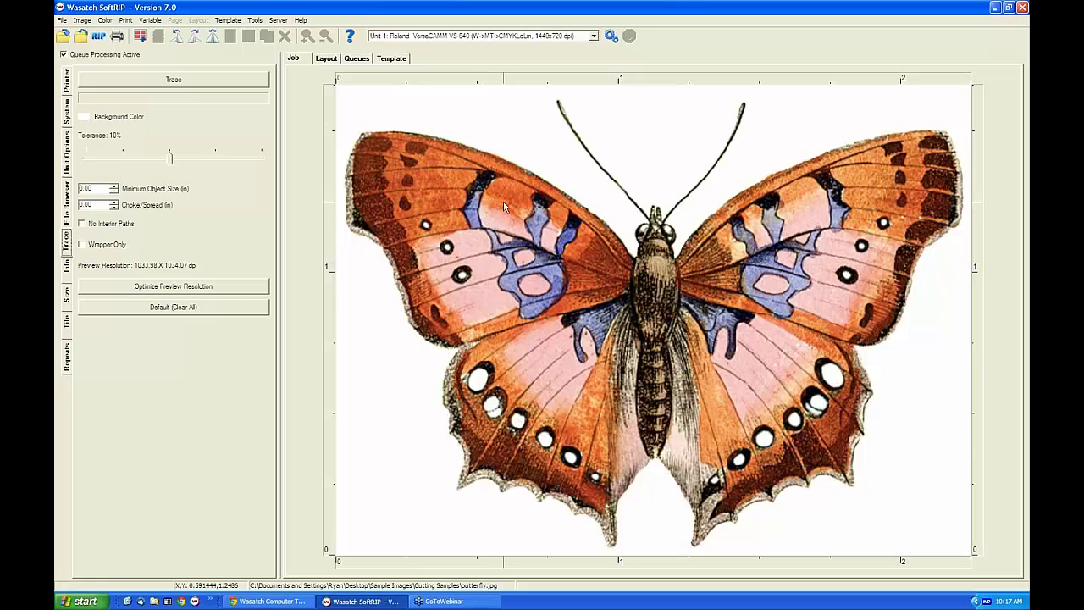
pyautogui.click(68, 268)
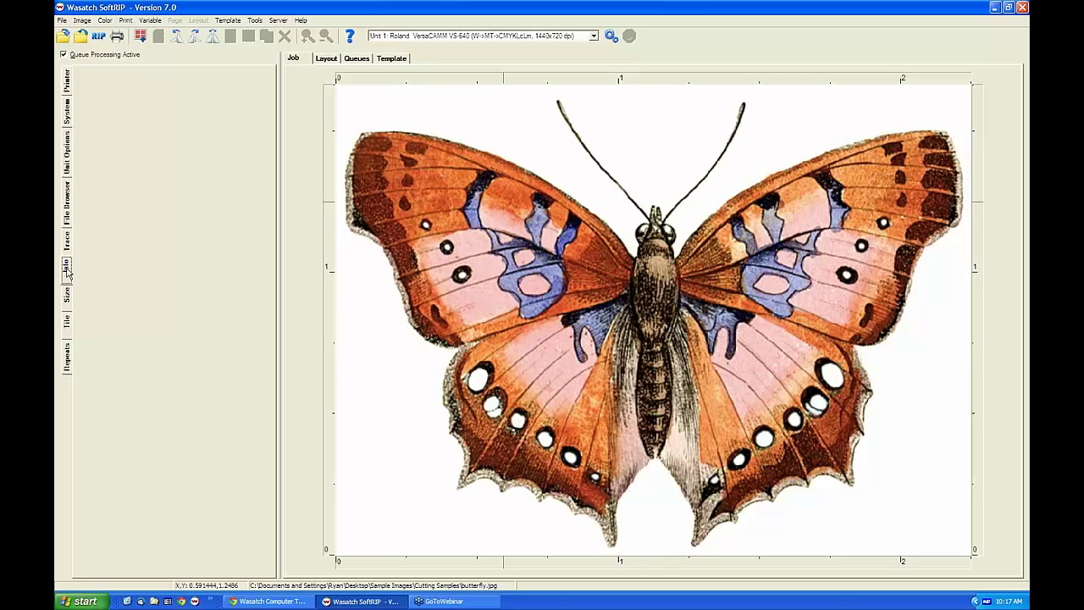
pyautogui.click(416, 253)
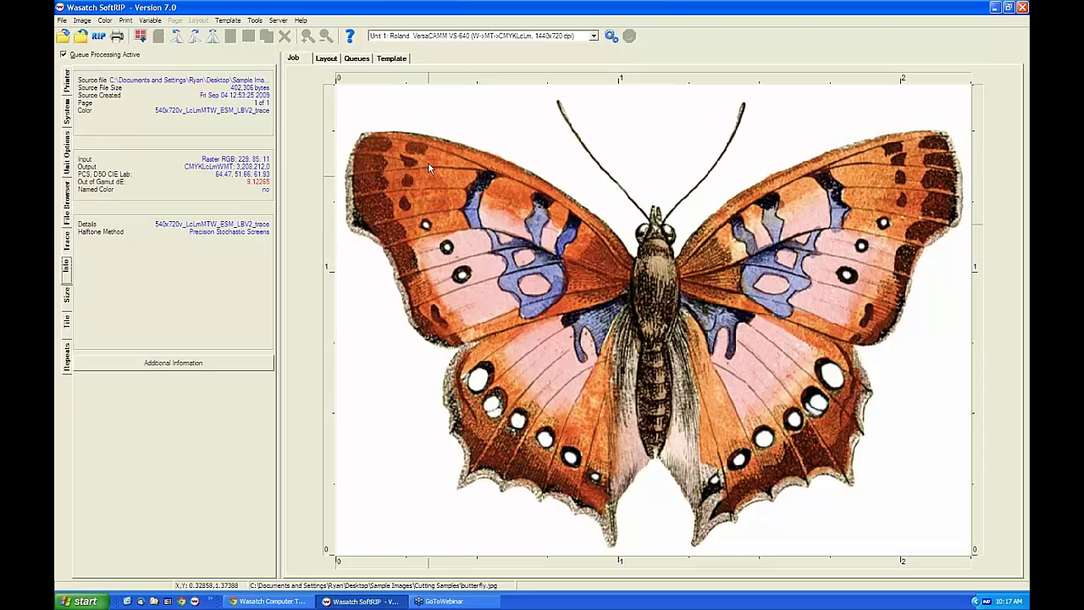
# Step: Trace the butterfly's contour against the white background and retrace it with No Interior Paths enabled
pyautogui.click(68, 244)
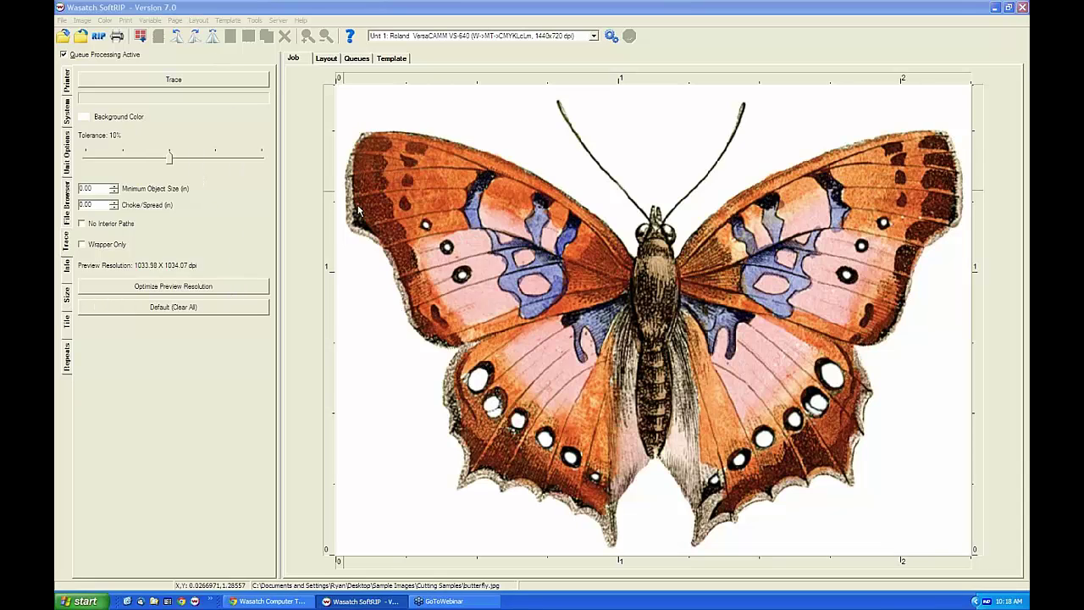
pyautogui.click(194, 82)
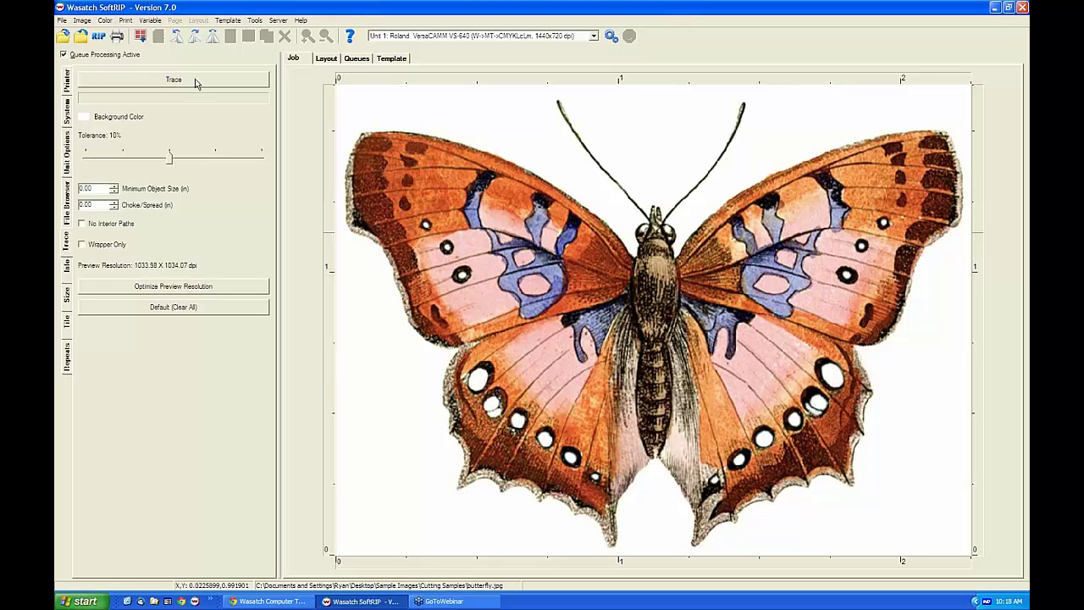
pyautogui.click(195, 80)
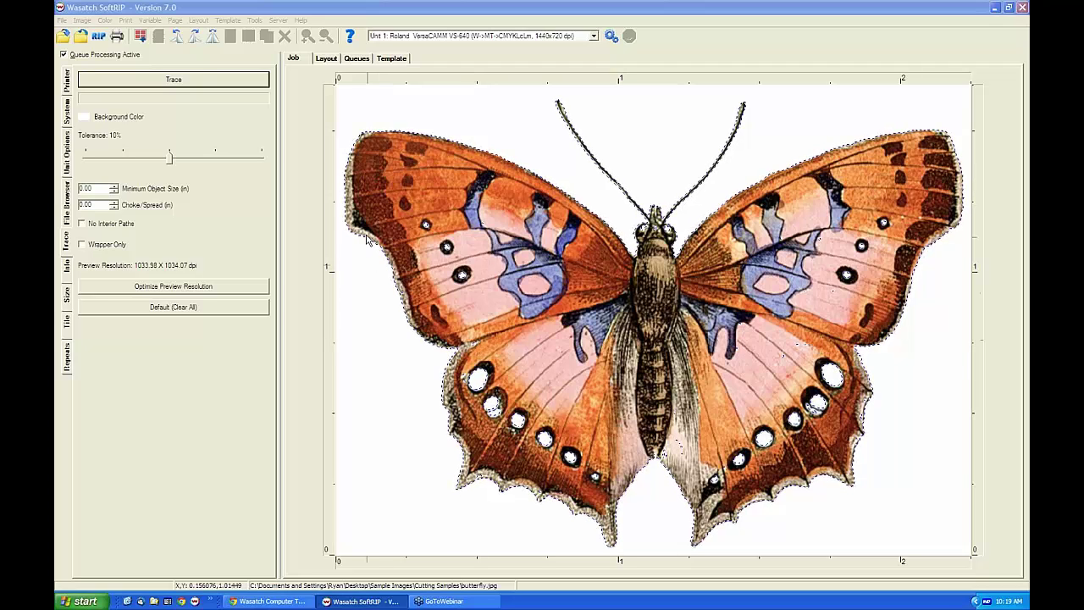
pyautogui.click(82, 224)
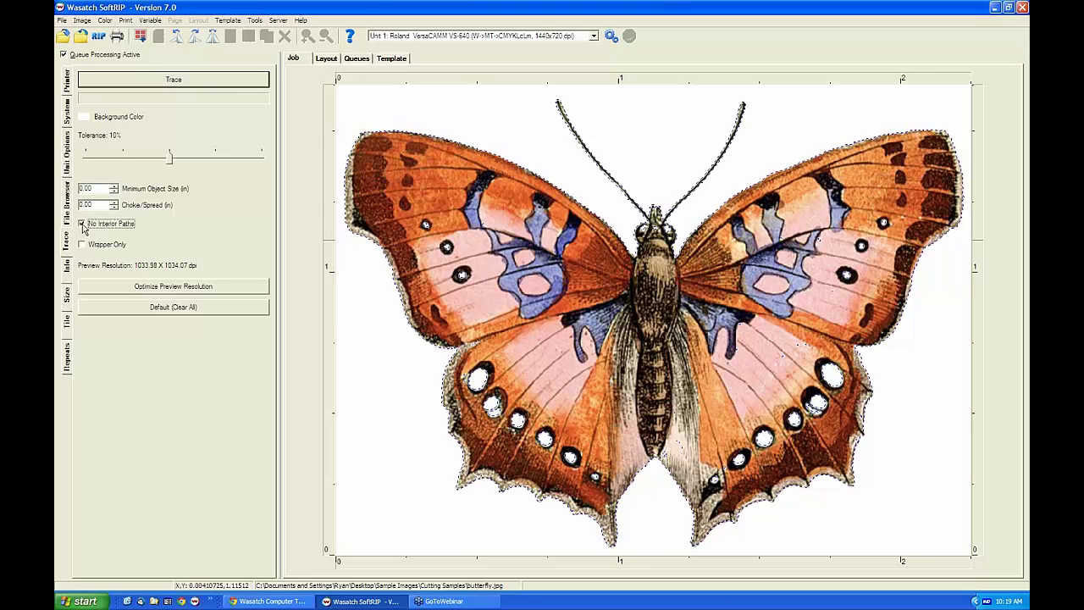
pyautogui.click(207, 83)
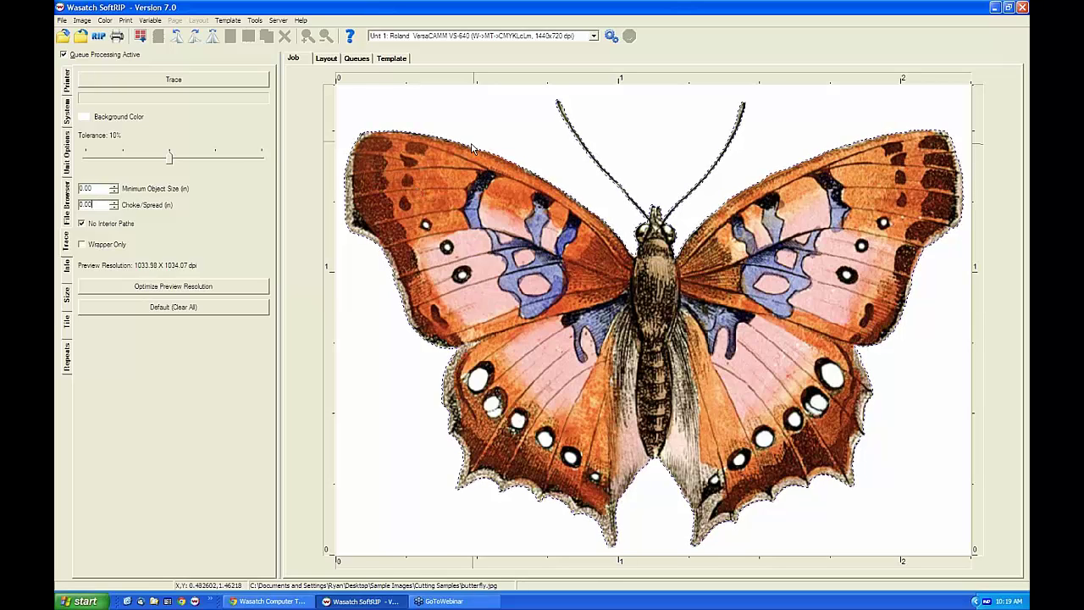
# Step: Trace the butterfly's contour with a Choke/Spread of 0.01 in and retrace it with -0.01 in
pyautogui.click(115, 202)
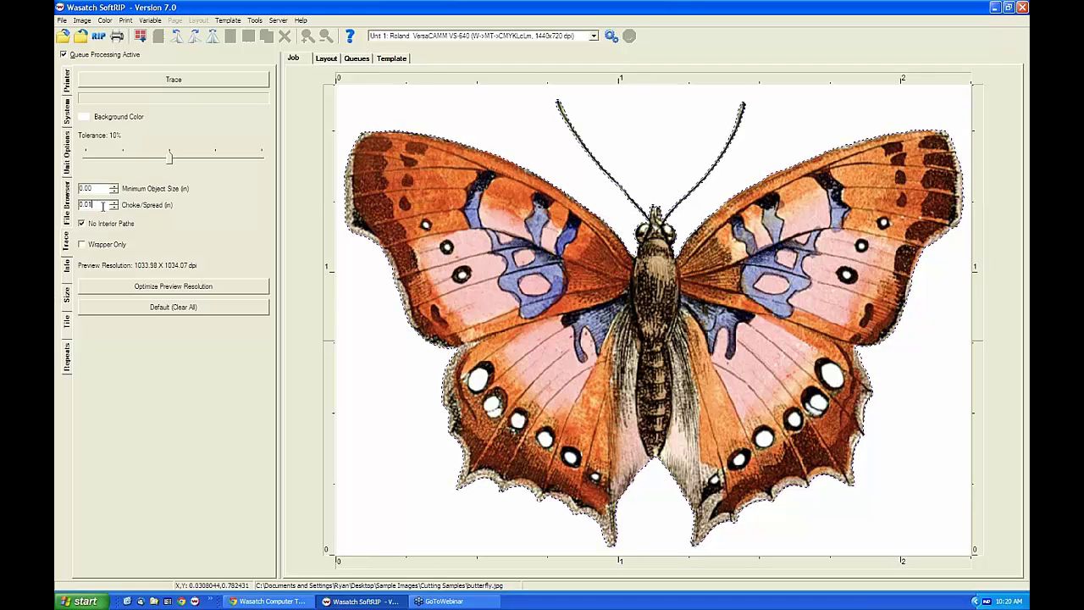
pyautogui.click(198, 81)
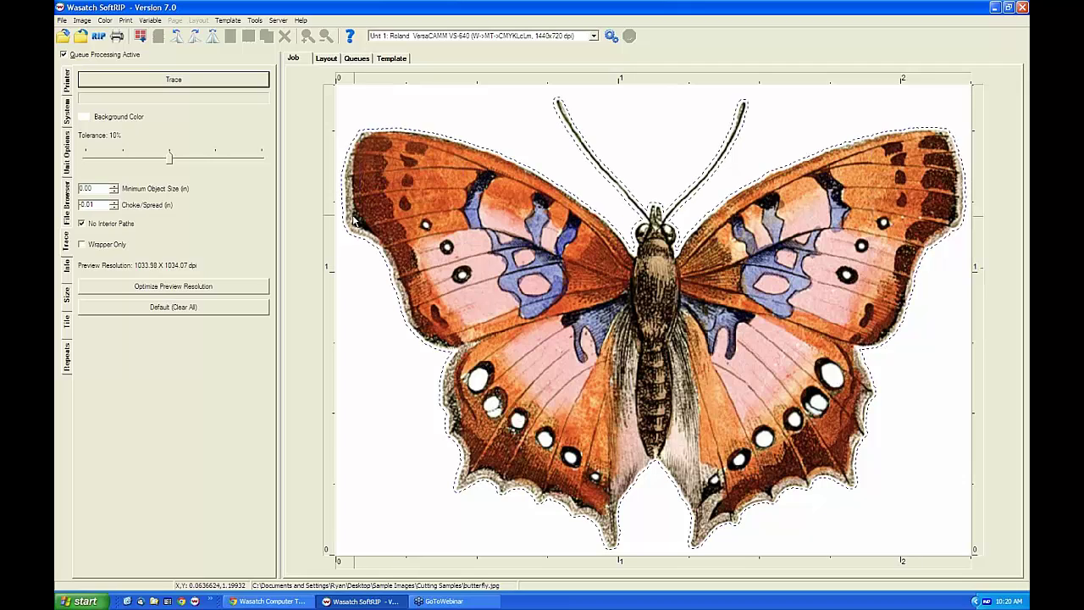
pyautogui.click(212, 84)
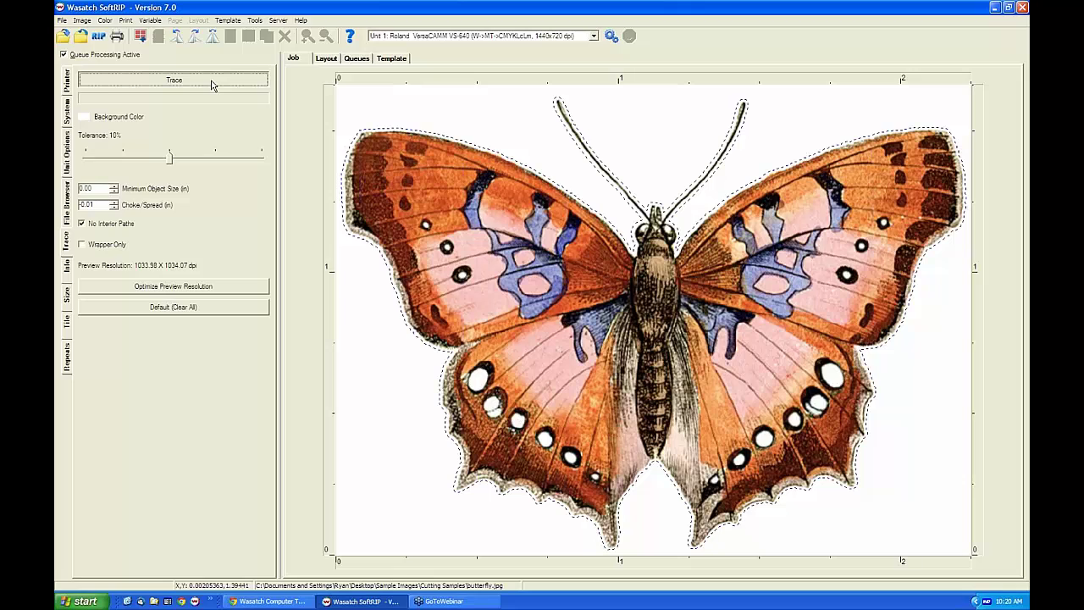
pyautogui.click(211, 85)
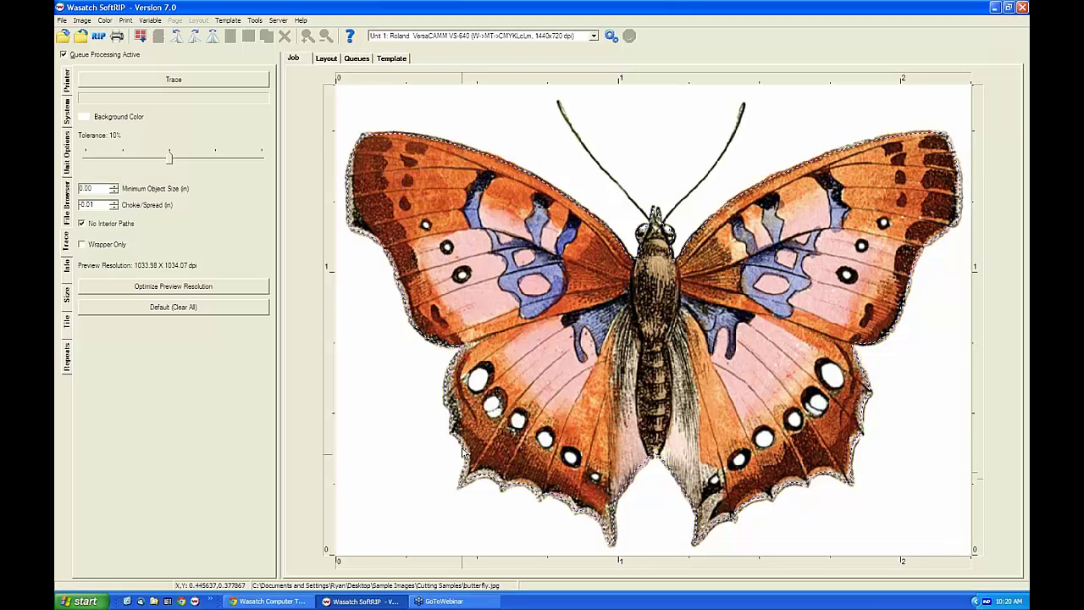
# Step: Set Choke/Spread to 0, trace the butterfly with Wrapper Only enabled, and retrace it with Wrapper Only disabled
pyautogui.click(95, 244)
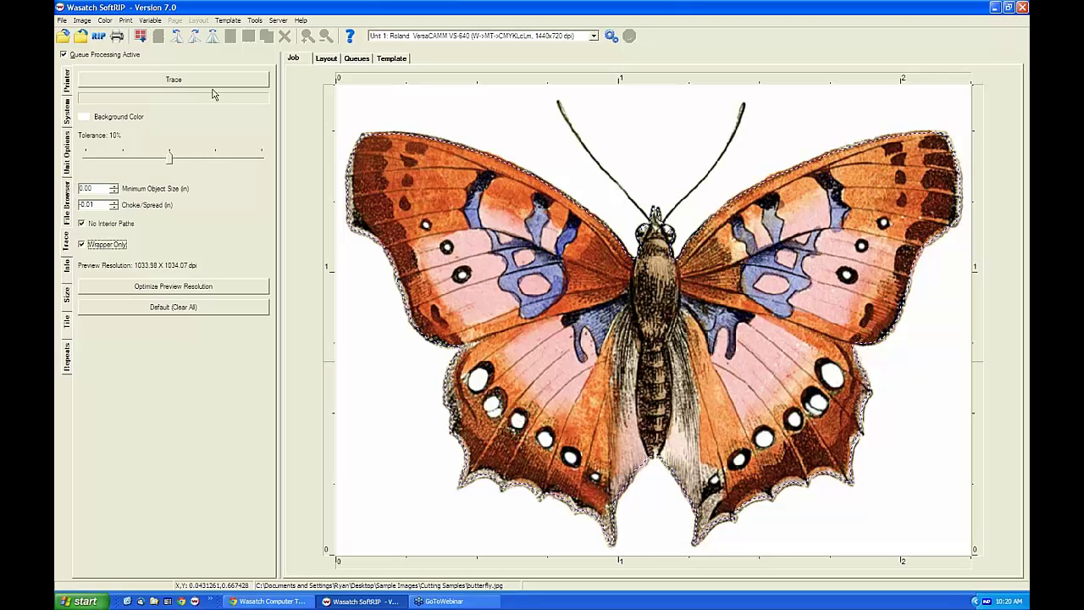
pyautogui.doubleClick(85, 204)
pyautogui.write('0')
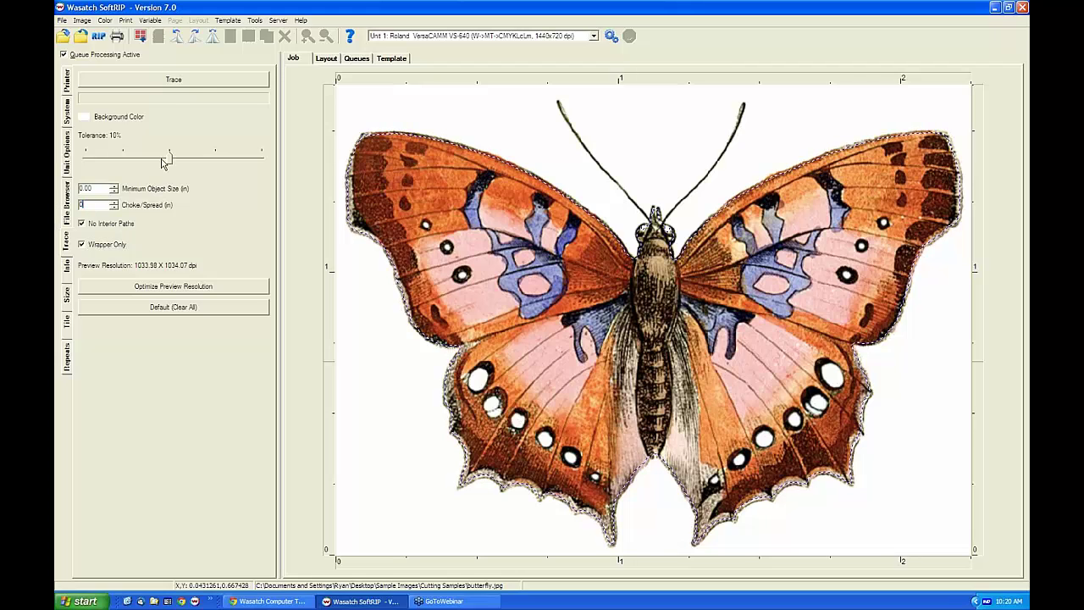
pyautogui.click(198, 81)
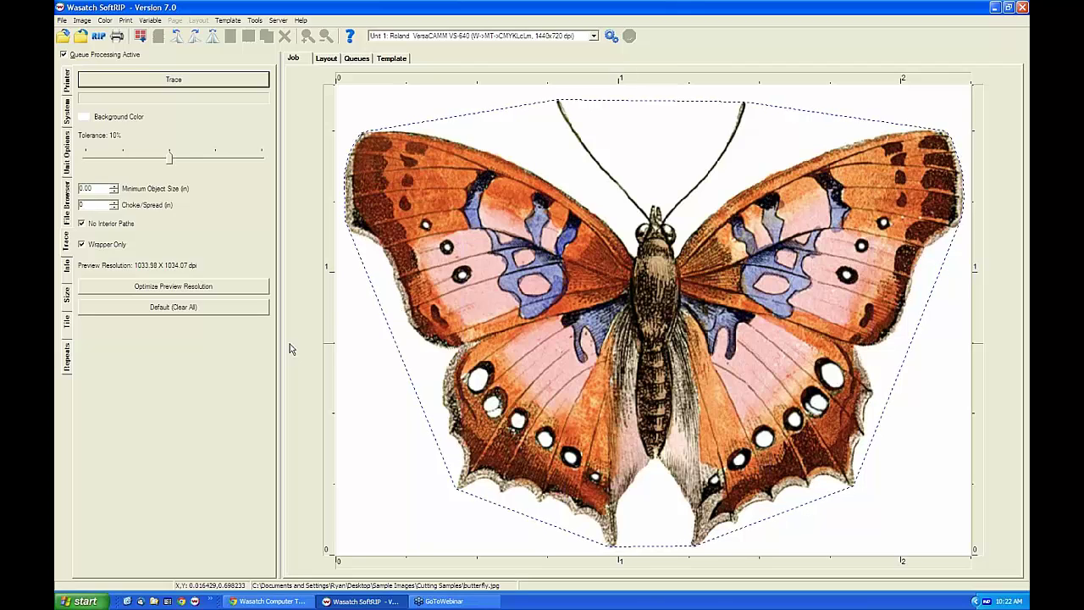
pyautogui.click(82, 245)
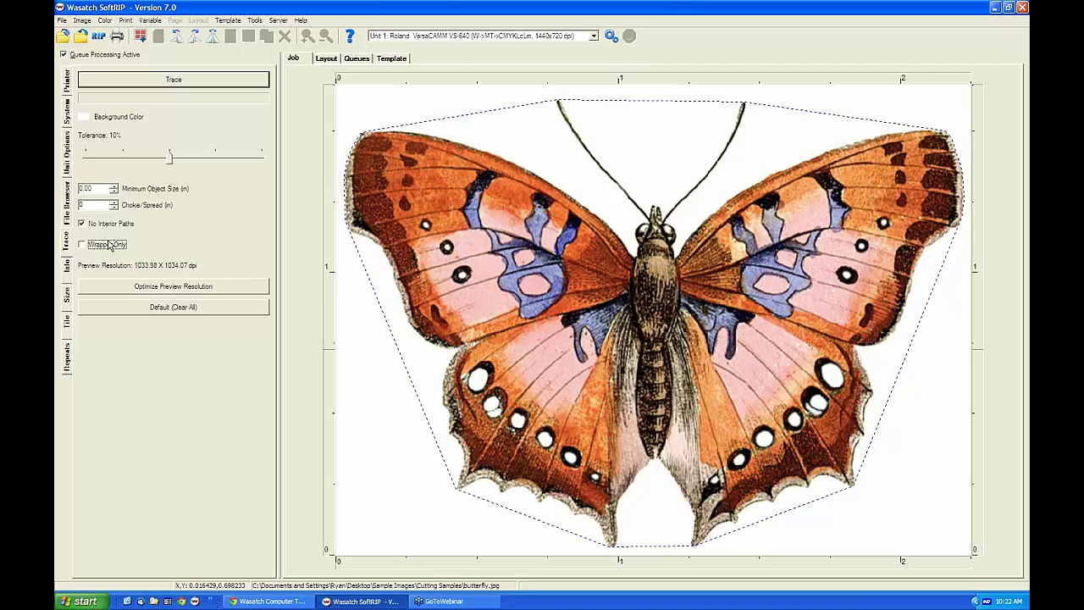
pyautogui.click(210, 82)
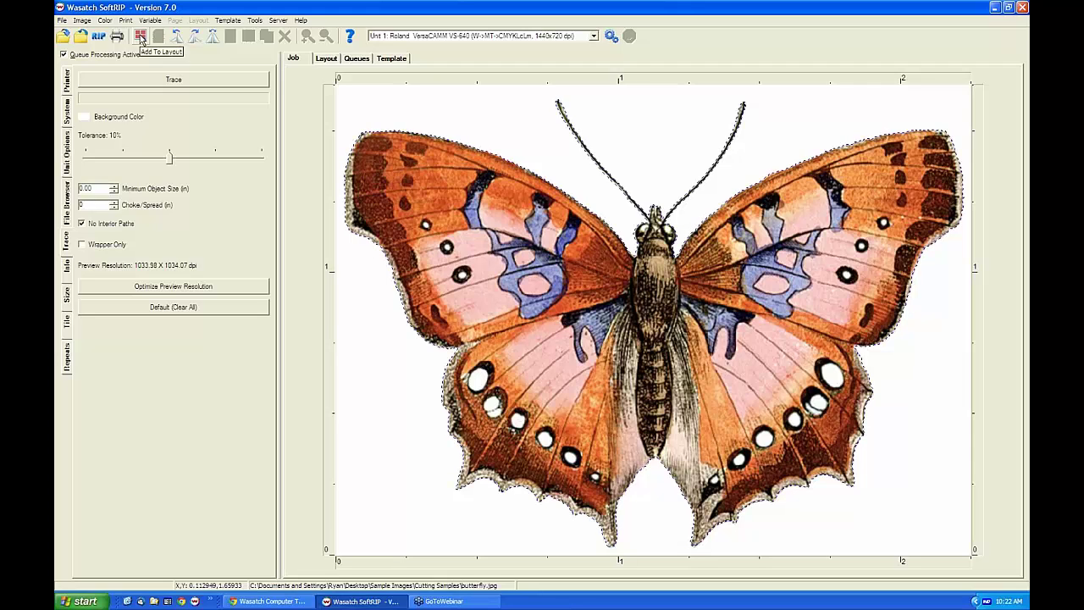
# Step: Add the traced butterfly to the layout and create nine more copies of it
pyautogui.click(141, 37)
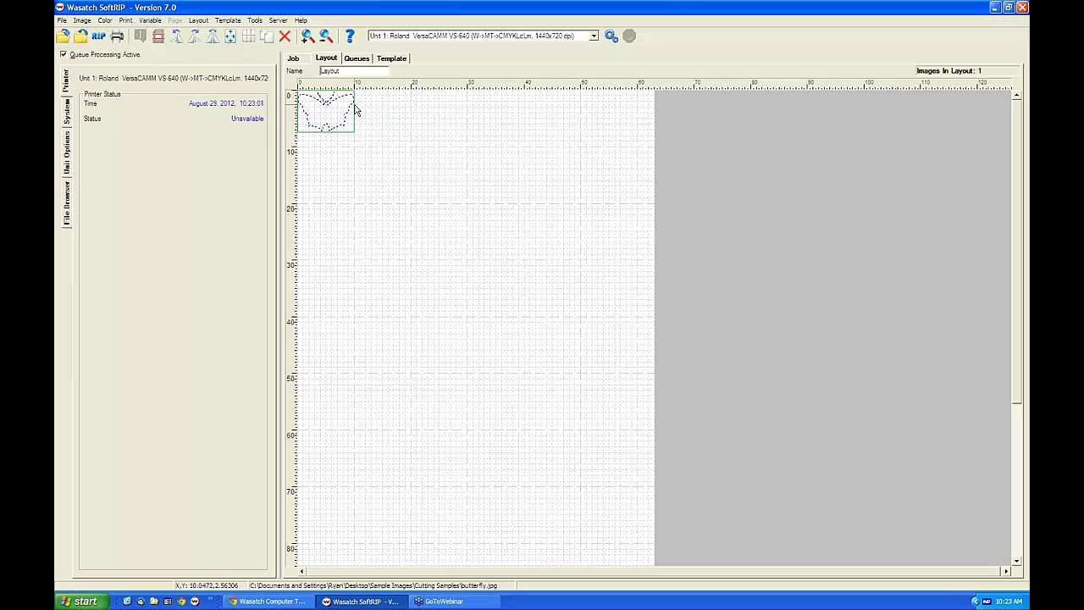
pyautogui.rightClick(344, 127)
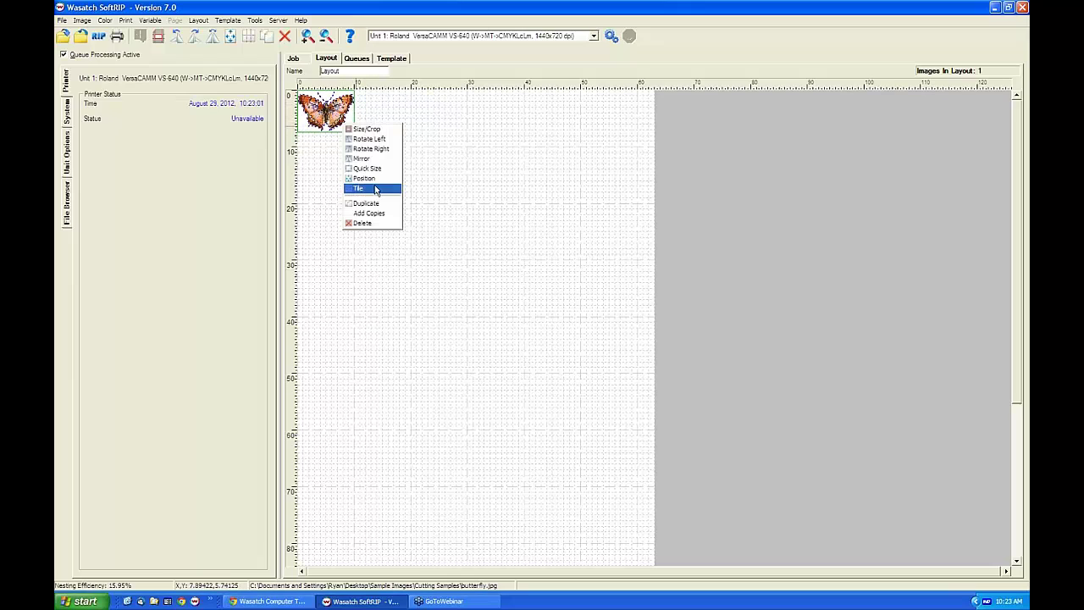
pyautogui.click(385, 217)
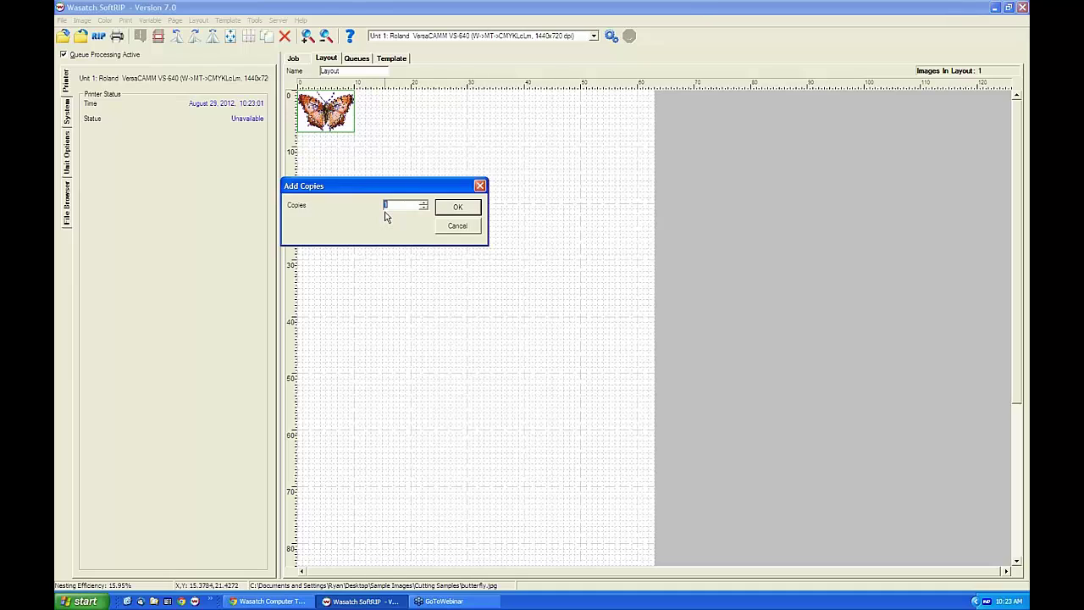
pyautogui.press('Return')
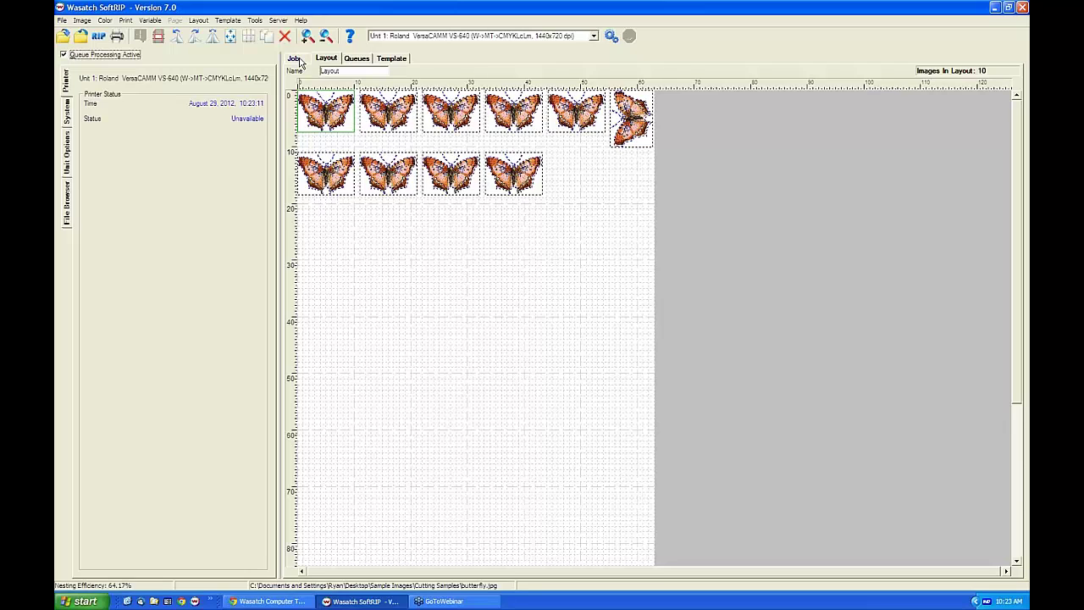
# Step: Return to the butterfly job and examine Unit 1's printer properties for inkset, media options and heater controls
pyautogui.click(294, 58)
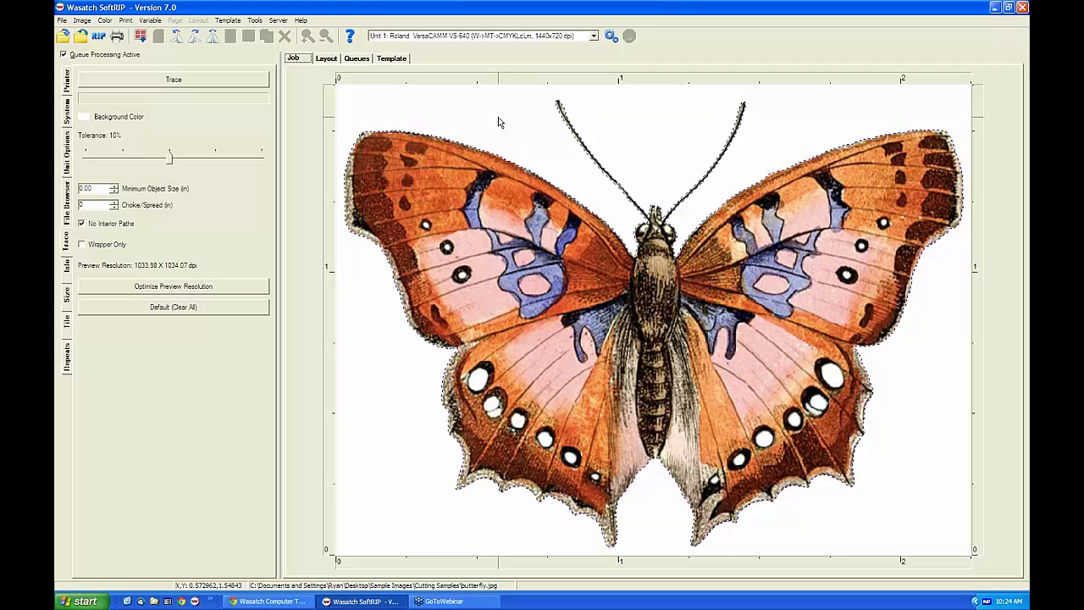
pyautogui.click(611, 37)
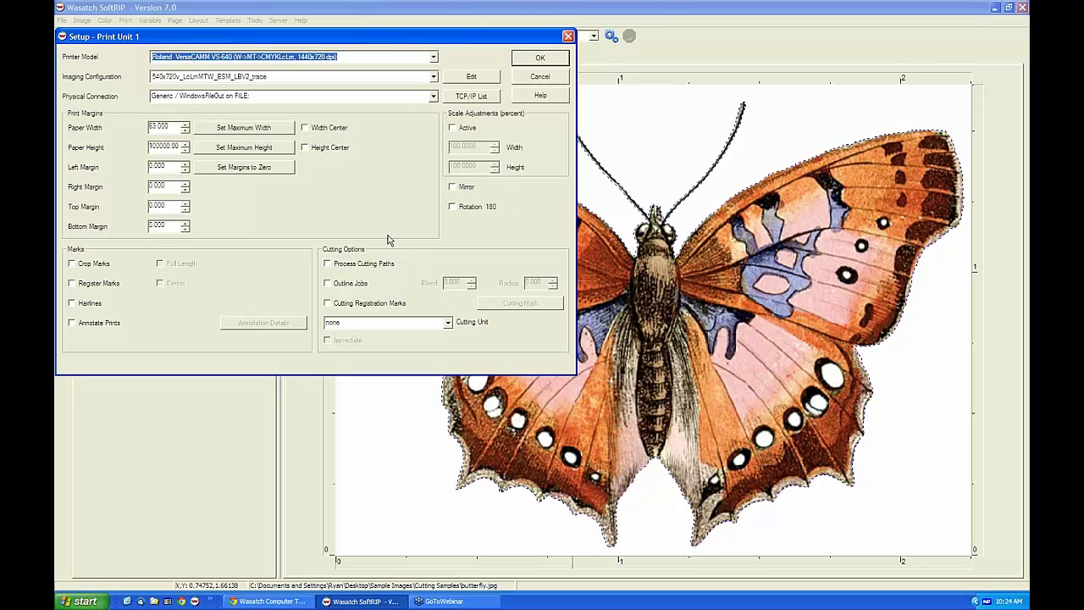
pyautogui.click(452, 78)
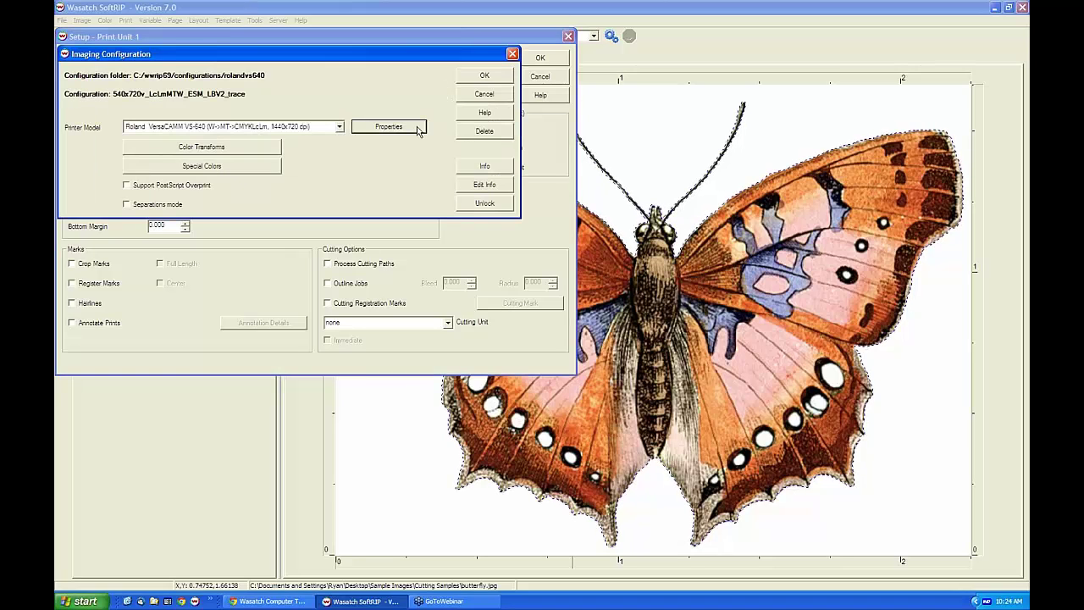
pyautogui.click(418, 129)
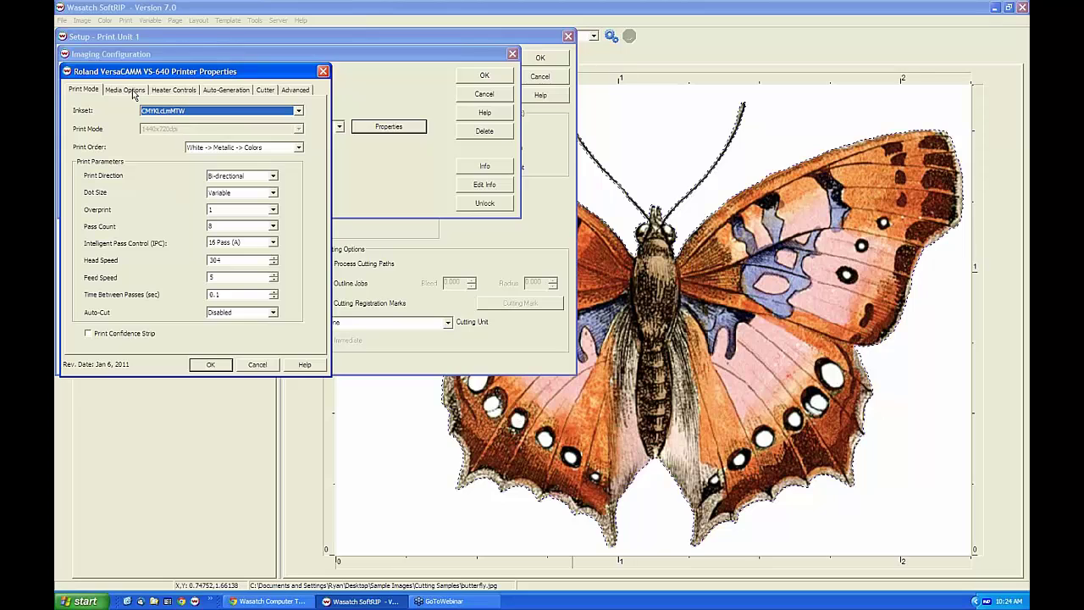
pyautogui.click(226, 112)
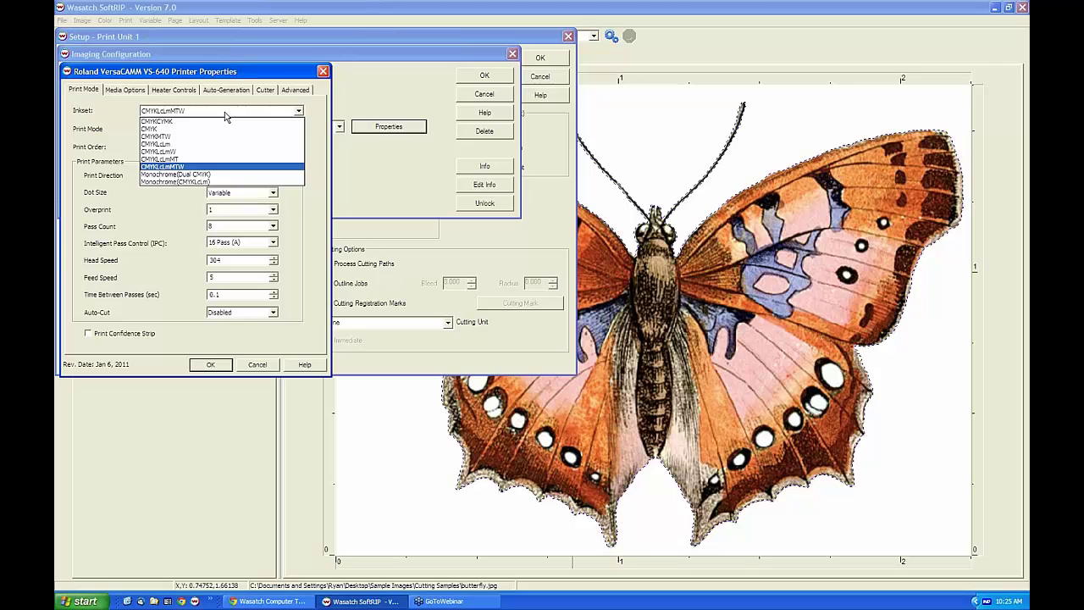
pyautogui.click(225, 115)
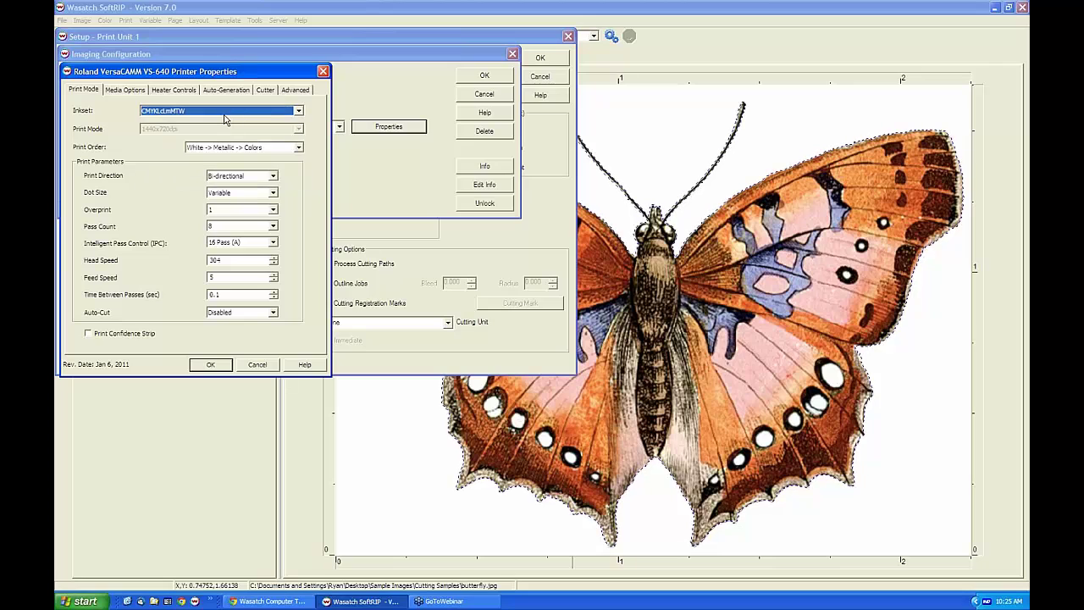
pyautogui.click(134, 90)
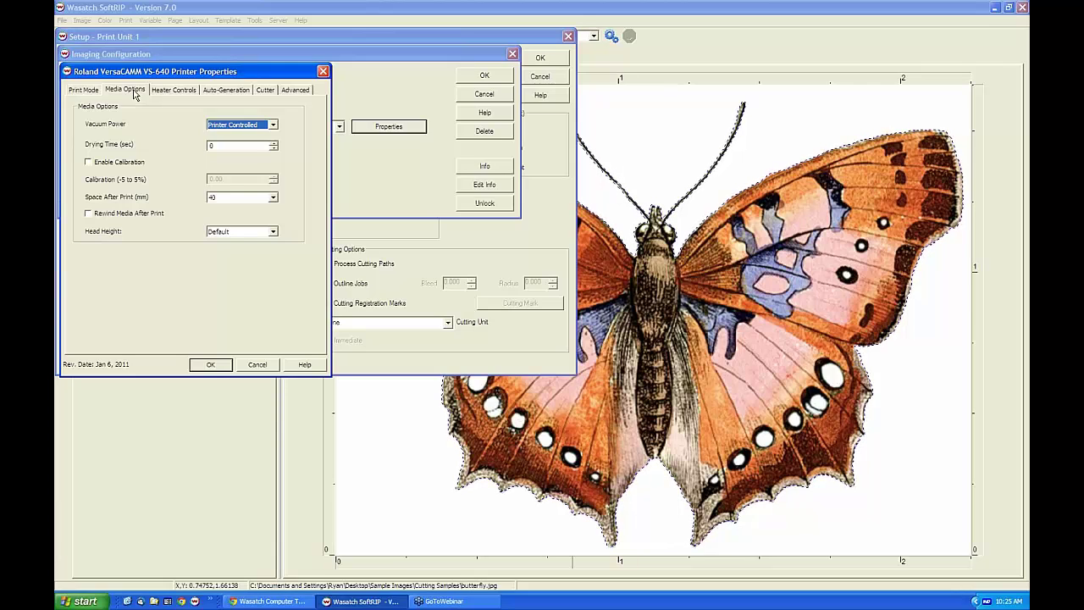
pyautogui.click(166, 93)
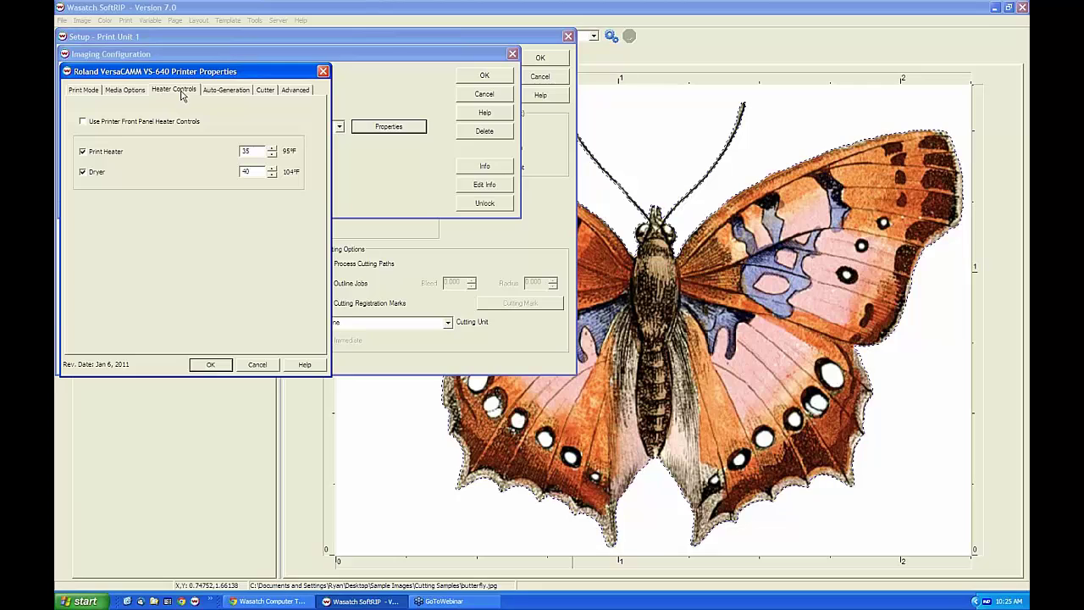
# Step: Examine the Auto-Generation choices for Metallic Silver and White, and leave the imaging configuration without saving
pyautogui.click(226, 92)
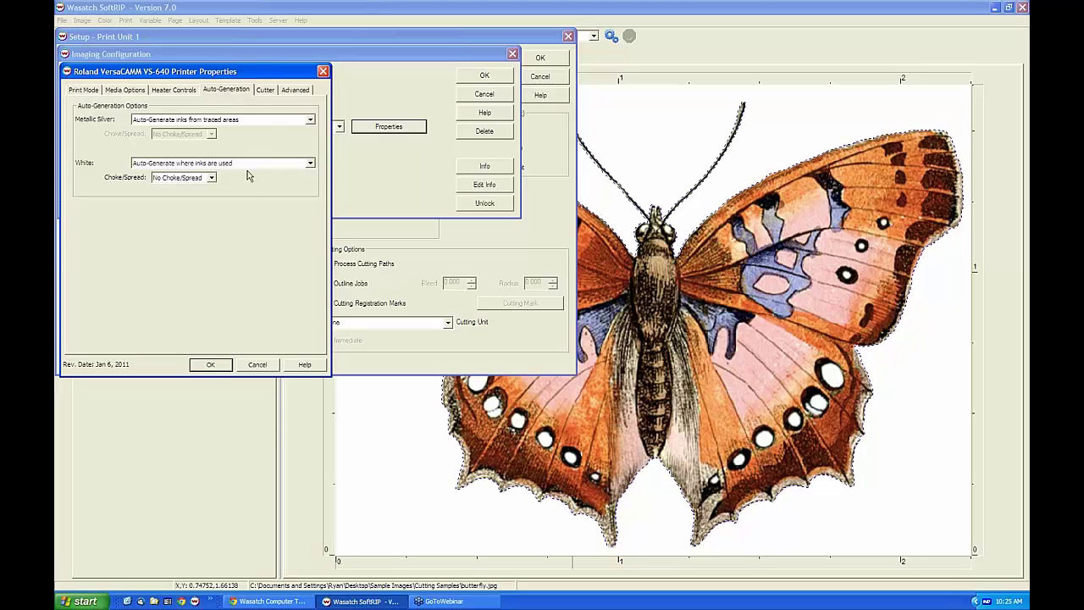
pyautogui.click(268, 120)
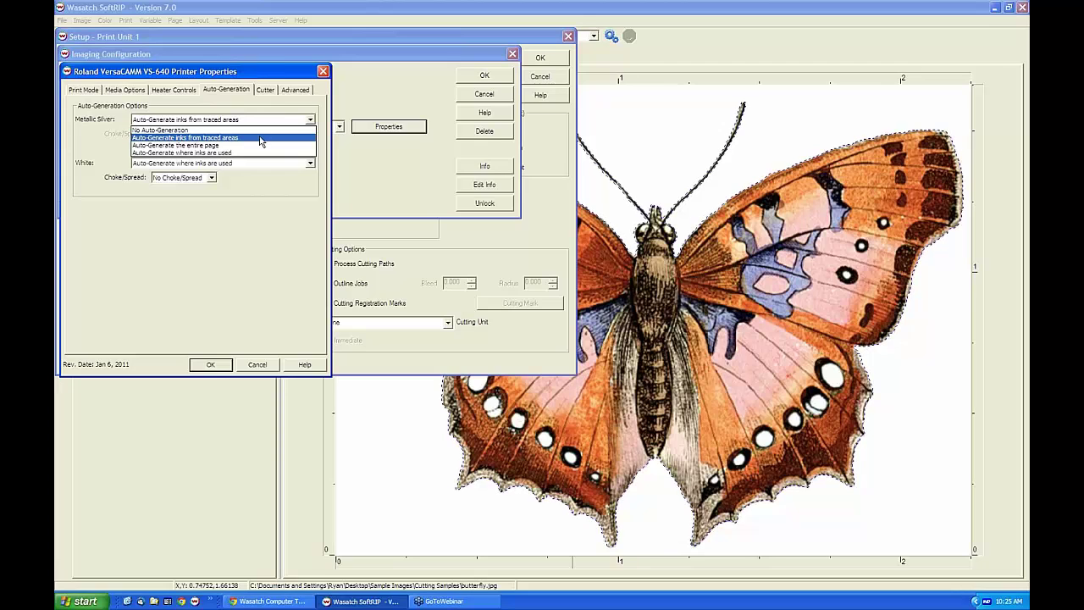
pyautogui.click(284, 218)
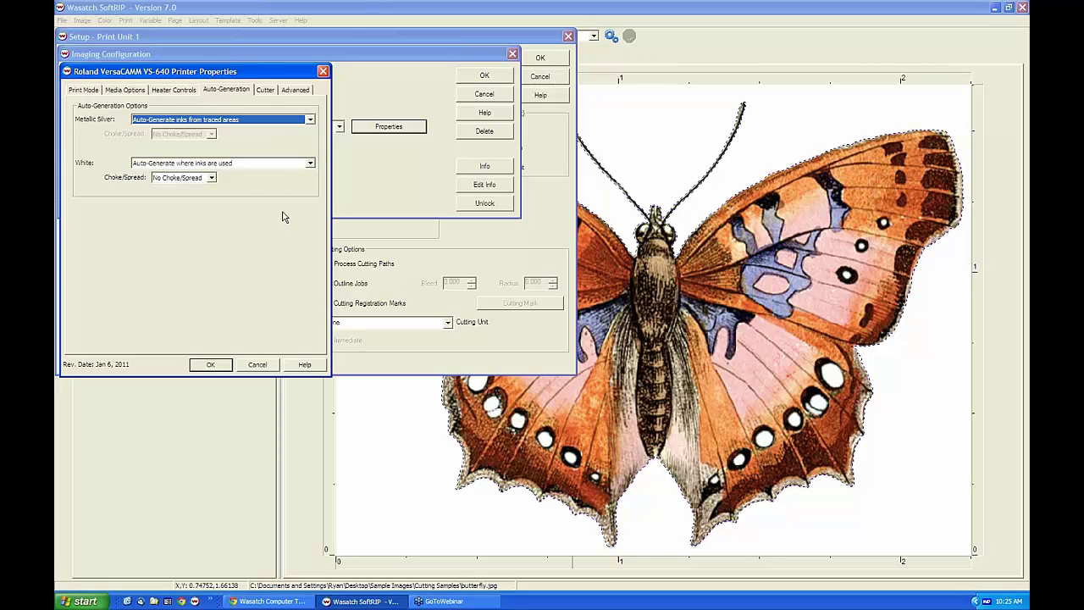
pyautogui.click(280, 169)
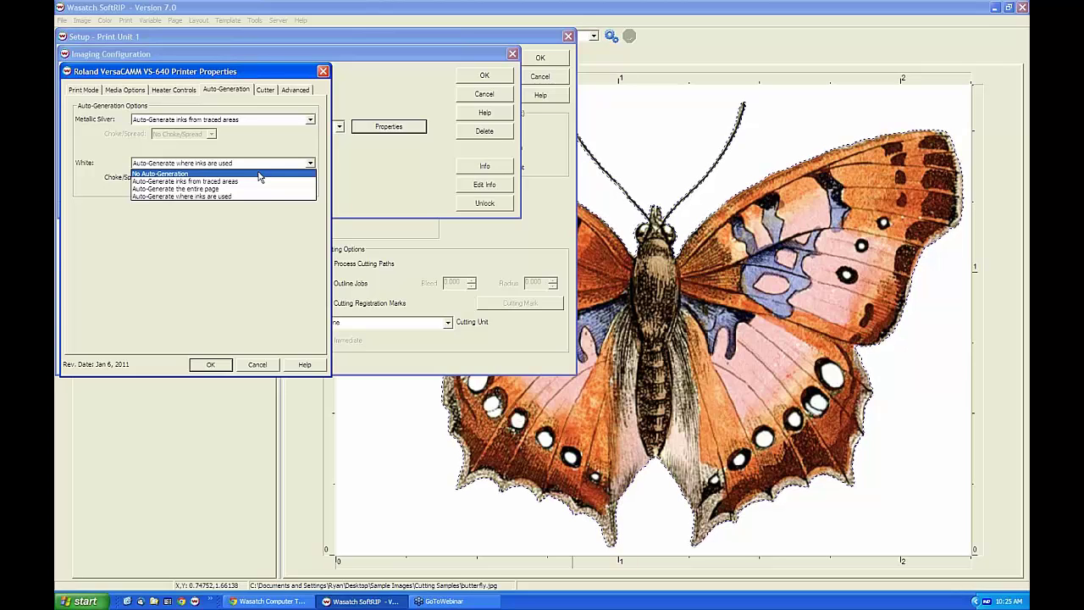
pyautogui.click(267, 248)
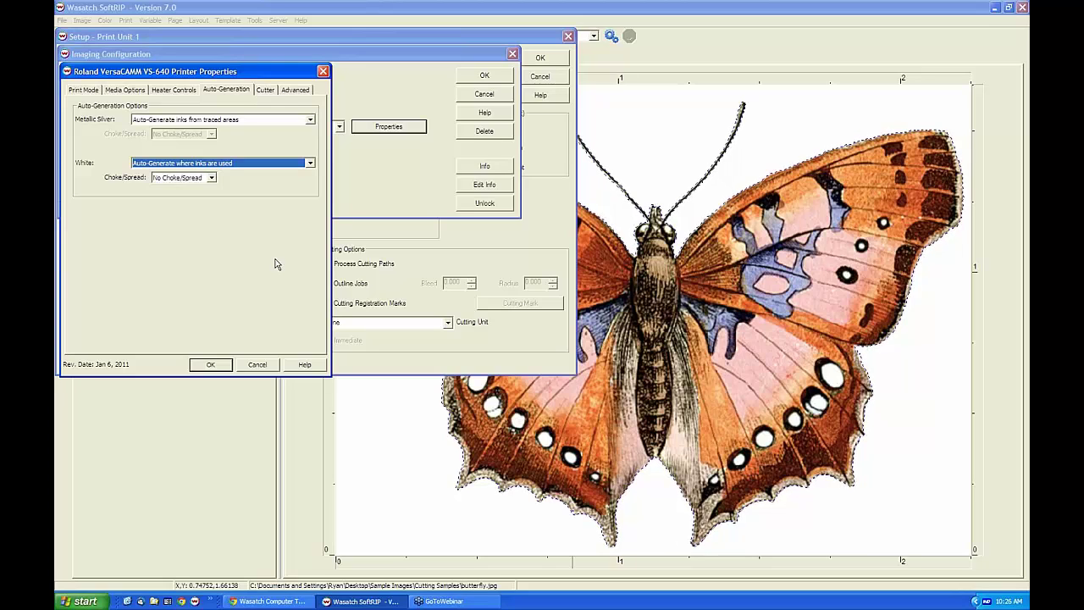
pyautogui.click(257, 365)
pyautogui.click(471, 96)
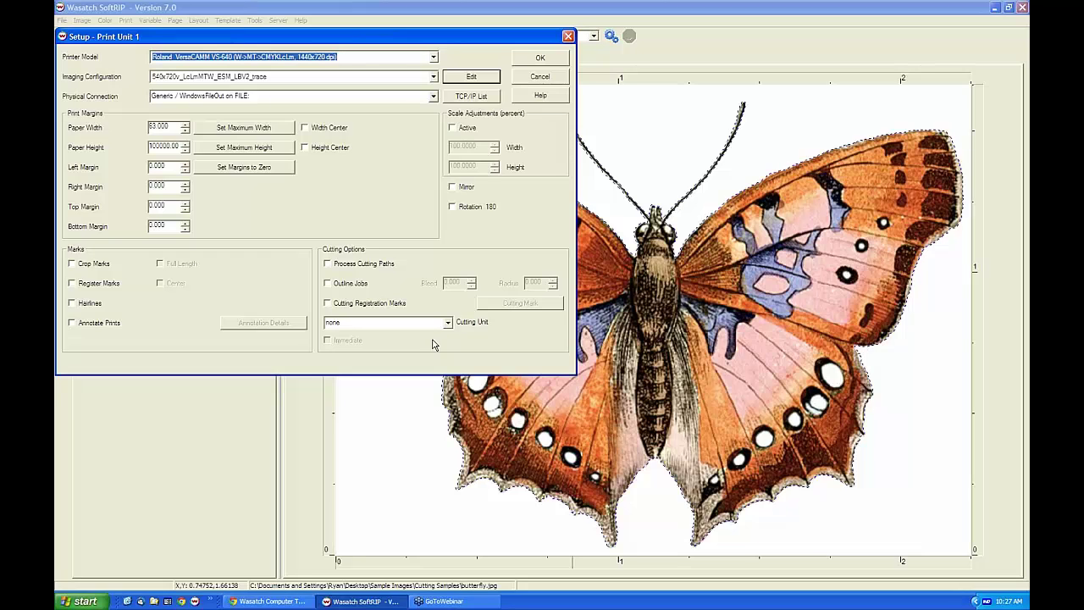
# Step: Try enabling Roland CAMM-1 PRO cutting registration marks for Unit 1, decline the margin adjustment, and close the unit setup
pyautogui.click(368, 302)
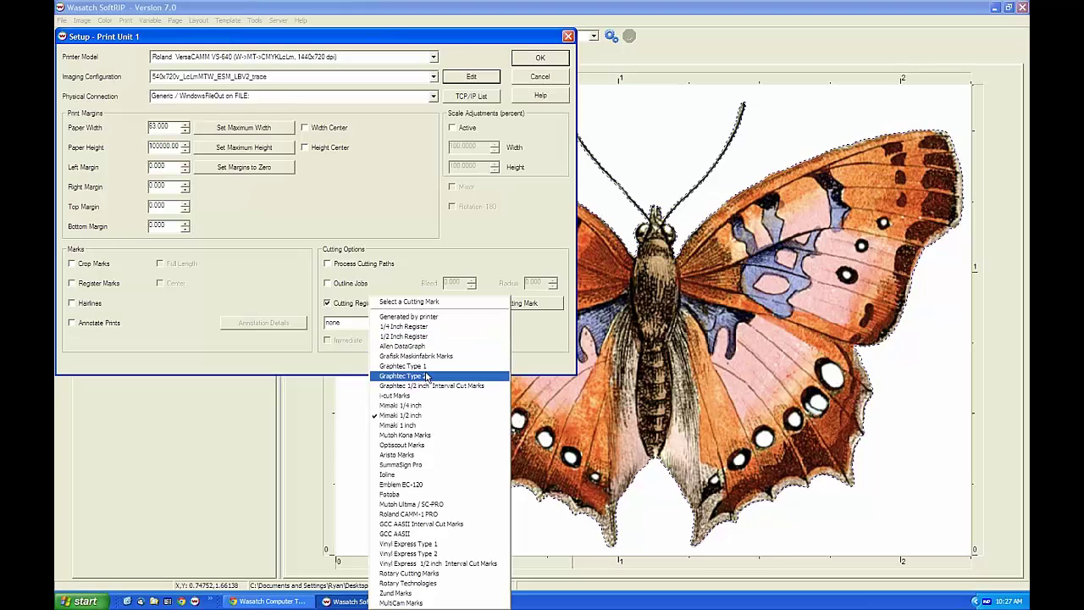
pyautogui.click(429, 513)
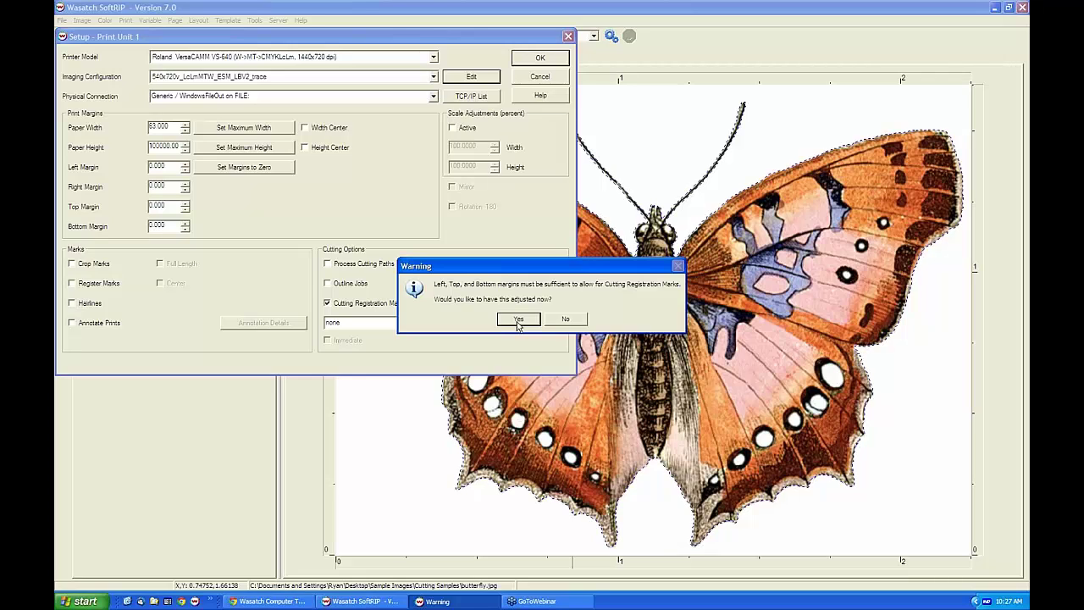
pyautogui.click(580, 321)
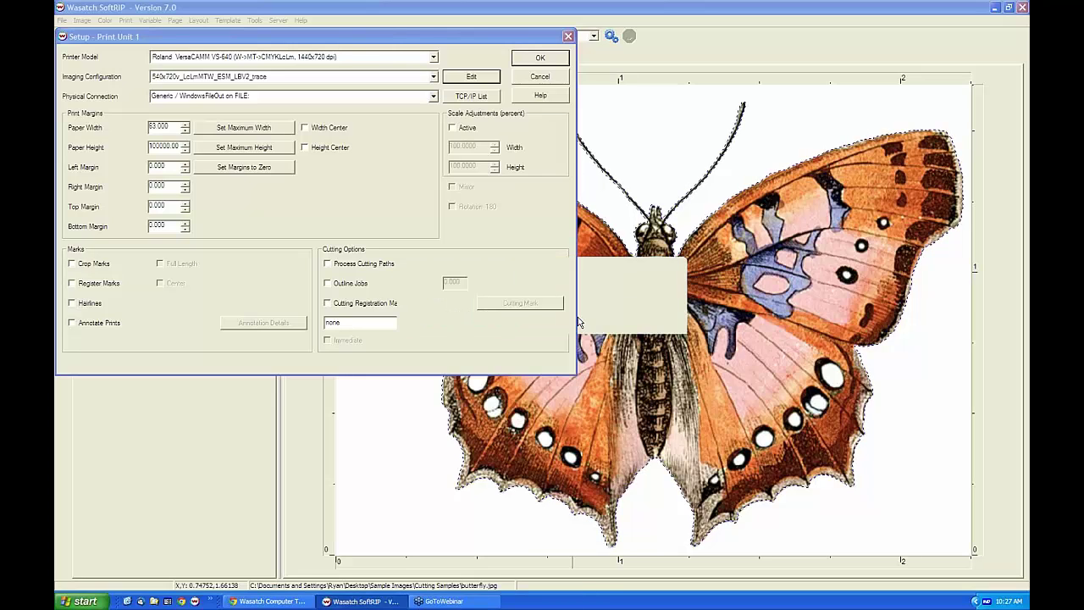
pyautogui.click(566, 322)
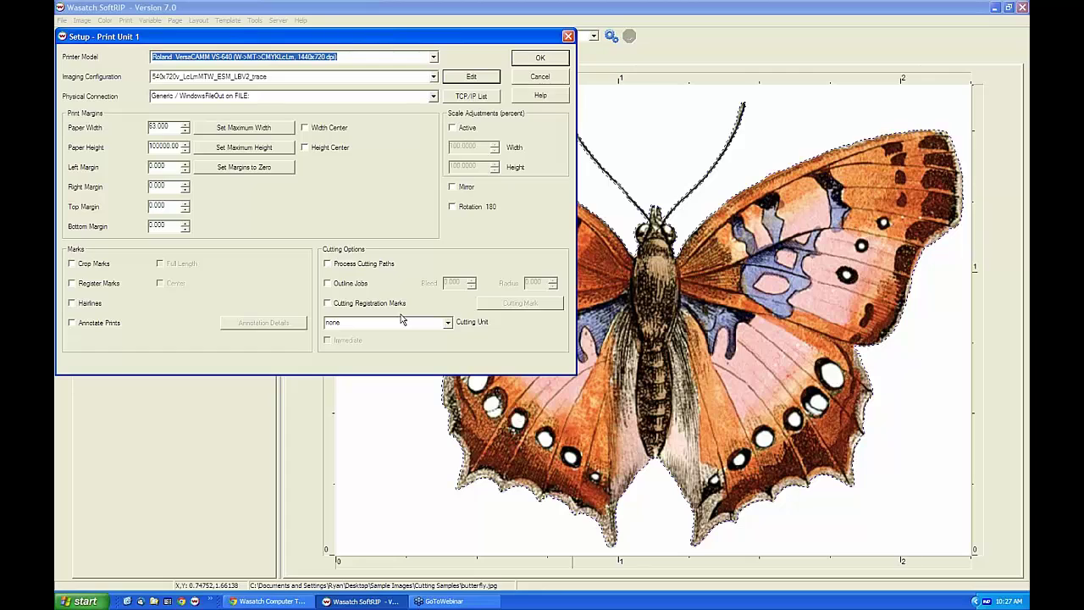
pyautogui.click(542, 59)
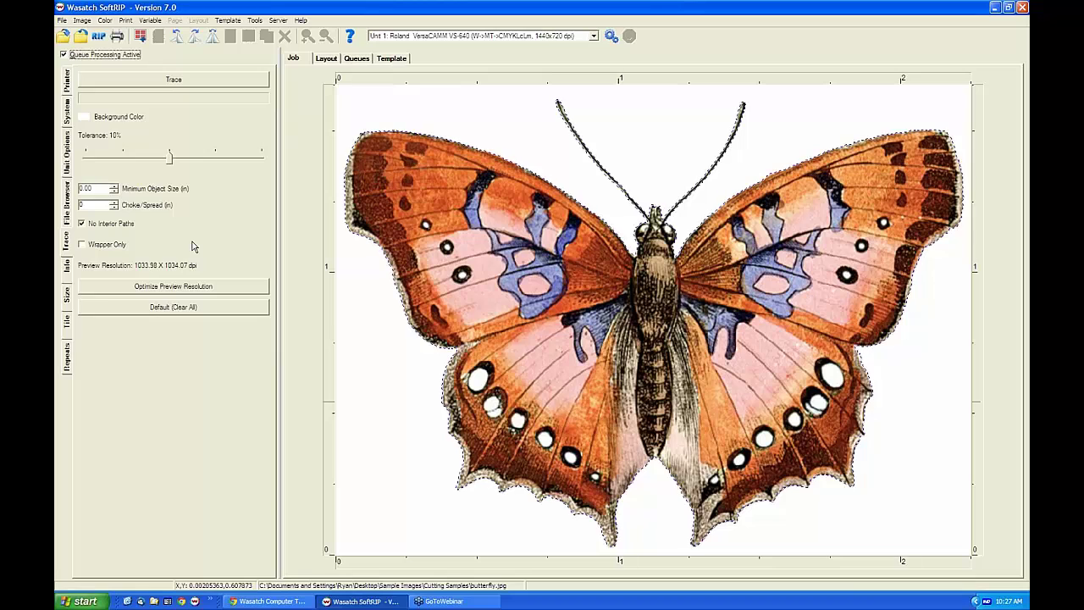
# Step: Check the butterfly job's information, and set its output width to 5 inches with the proportions locked
pyautogui.click(68, 271)
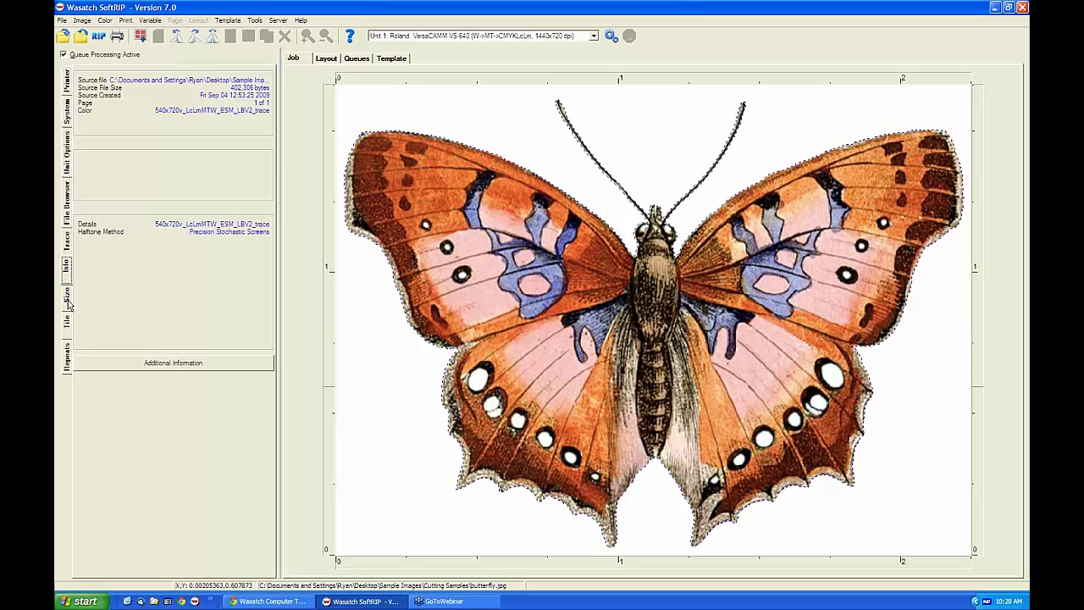
pyautogui.click(68, 298)
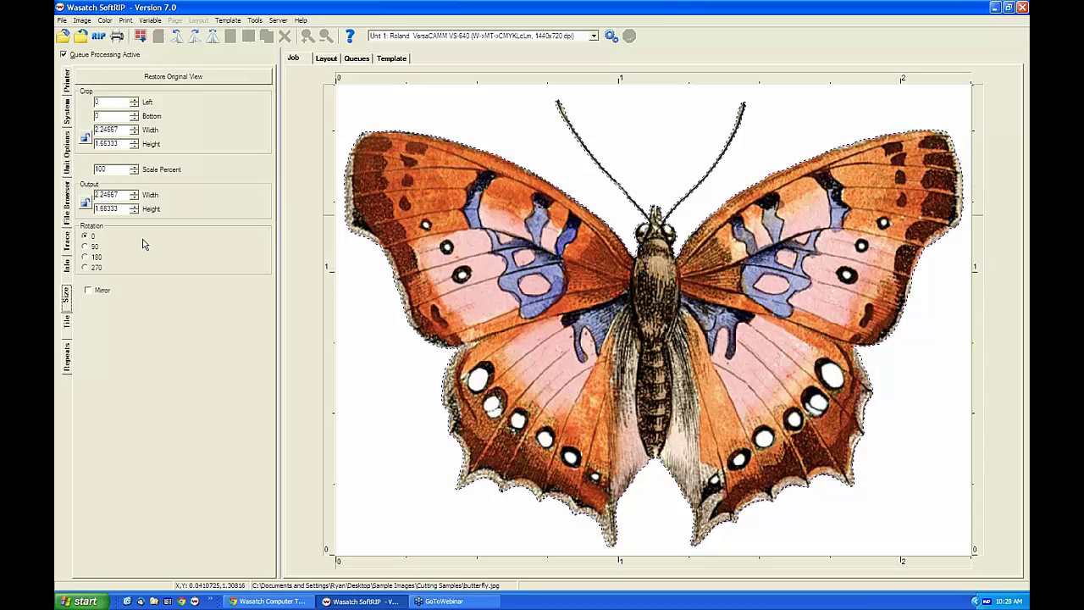
pyautogui.doubleClick(129, 194)
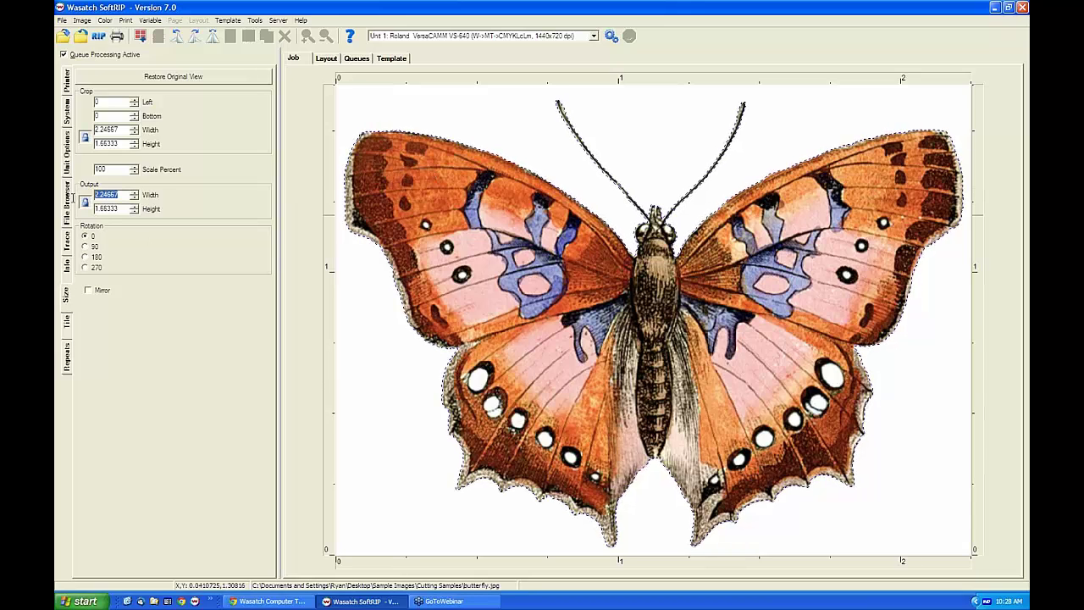
pyautogui.write('8')
pyautogui.press('Return')
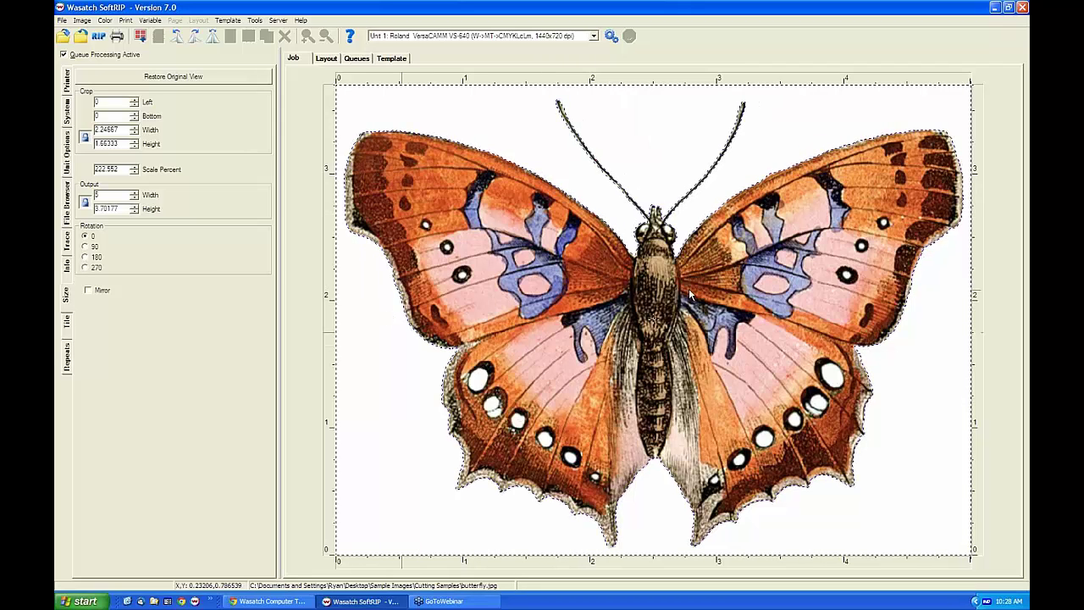
# Step: Delete the crop box that surrounds the whole butterfly image
pyautogui.rightClick(375, 328)
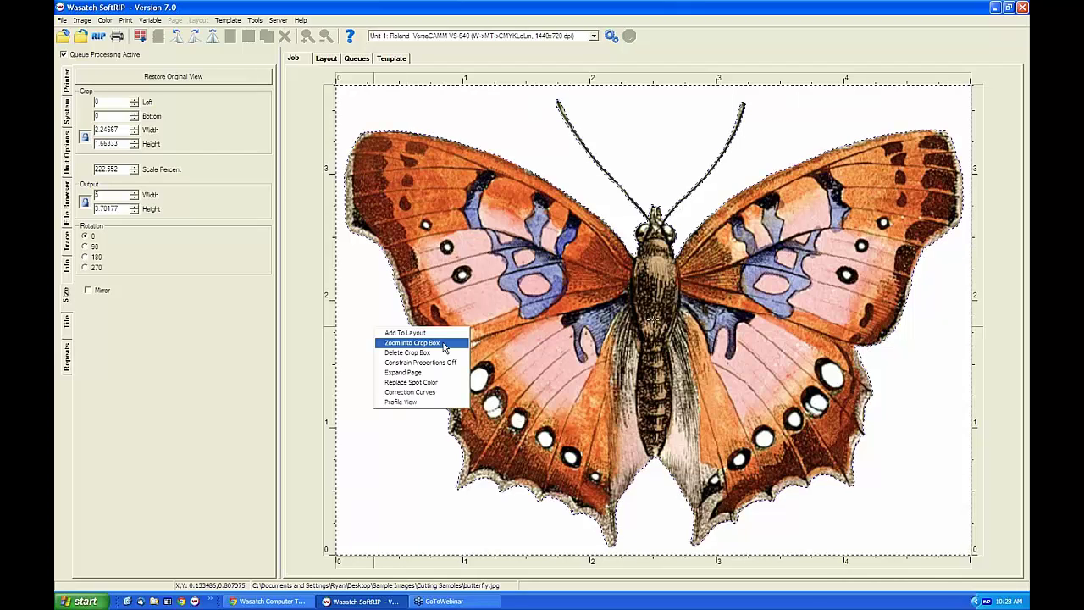
pyautogui.click(441, 353)
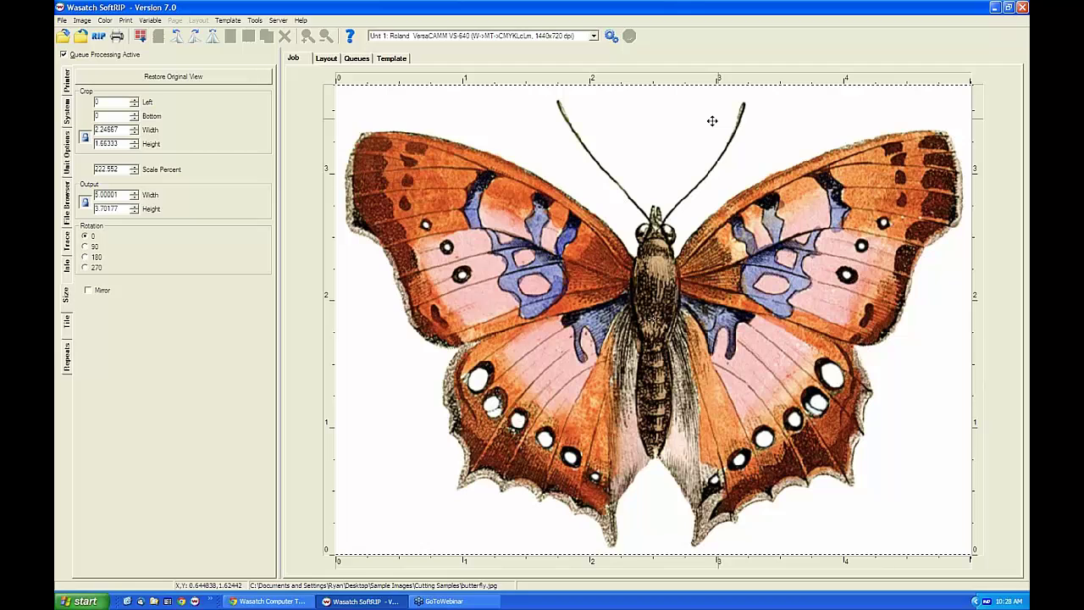
pyautogui.rightClick(712, 131)
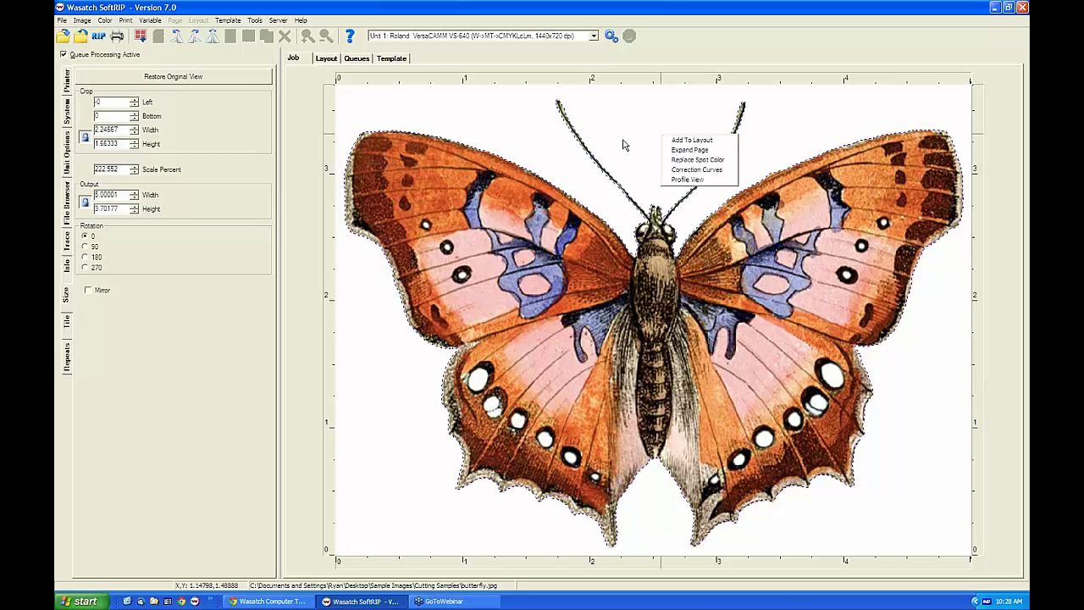
pyautogui.click(449, 121)
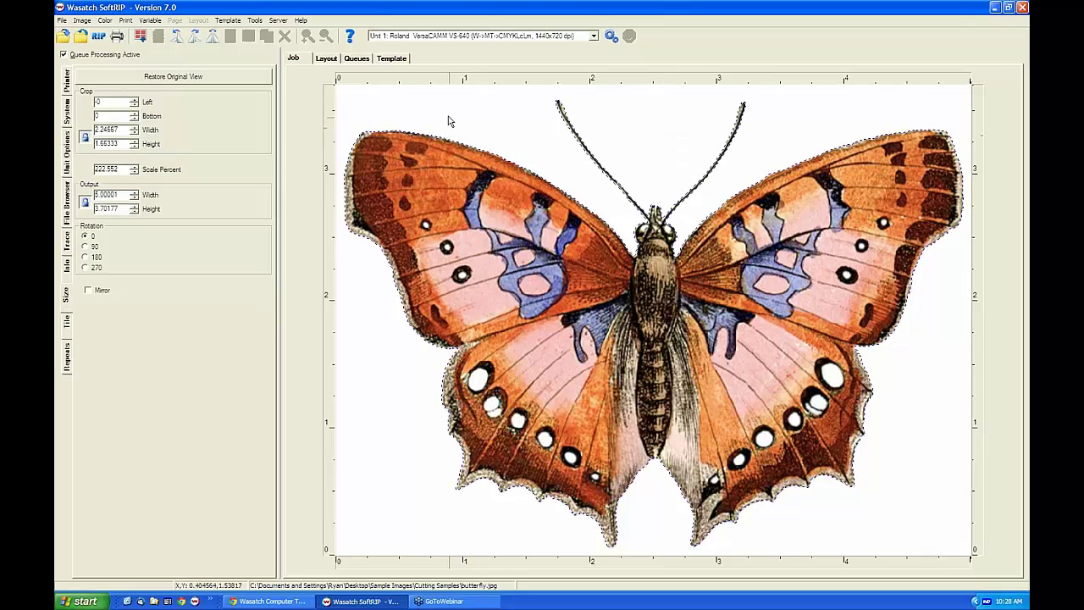
# Step: Draw a crop box around the middle of the butterfly, about 1.22 by 1.62 inches in crop size
pyautogui.moveTo(473, 106); pyautogui.dragTo(810, 552)
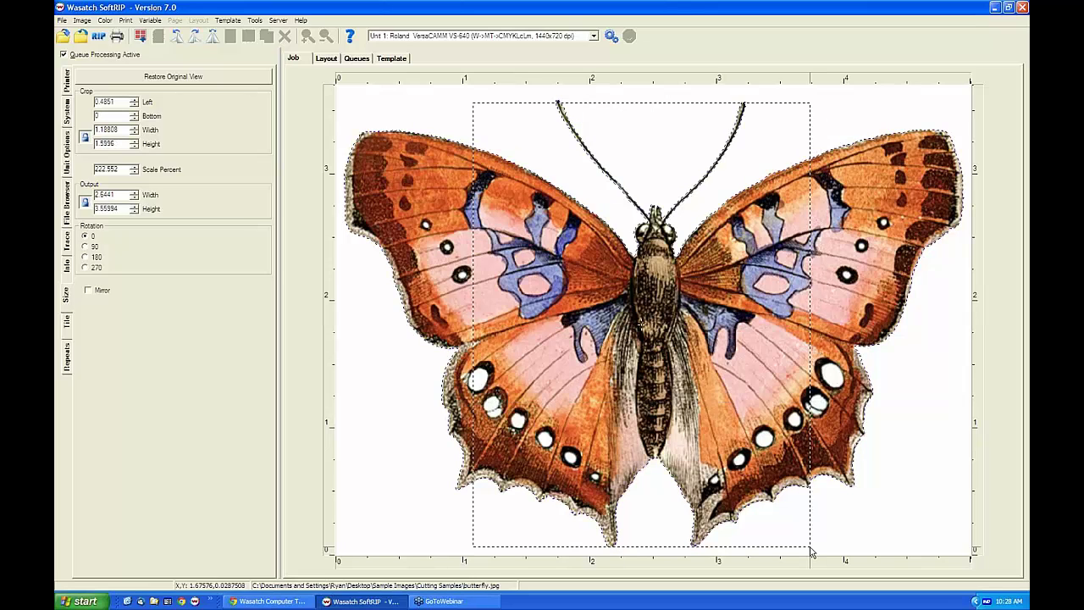
pyautogui.moveTo(810, 552); pyautogui.dragTo(808, 549)
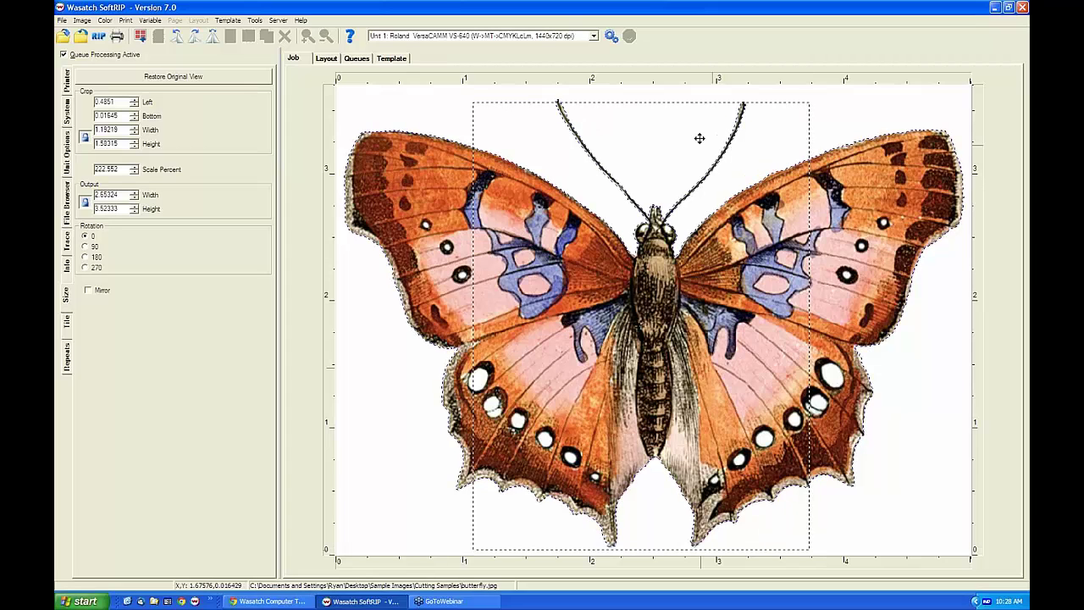
pyautogui.moveTo(704, 103); pyautogui.dragTo(705, 91)
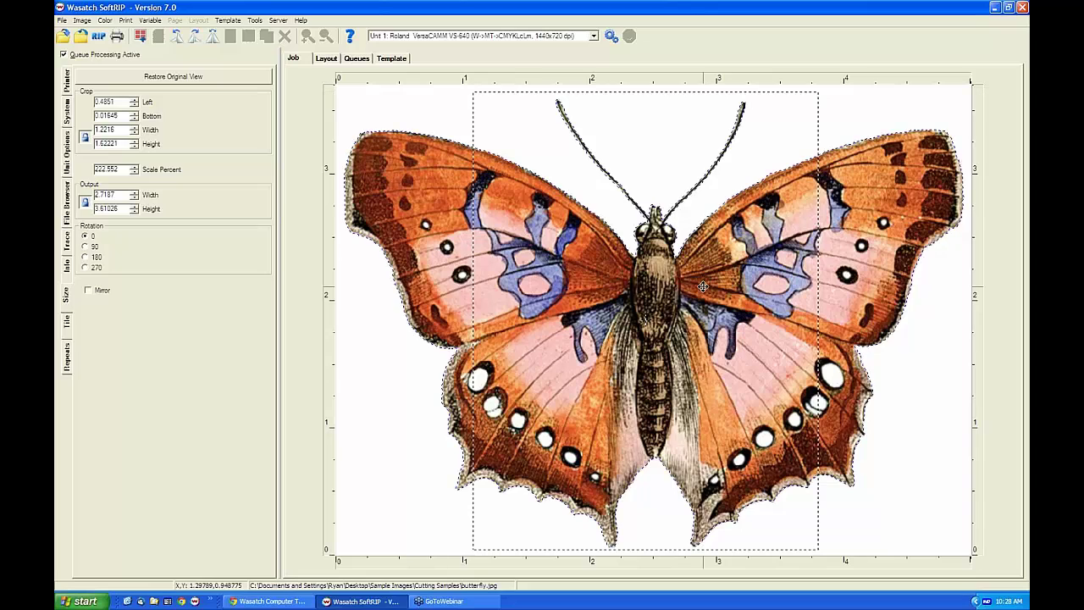
# Step: Add the cropped butterfly to the layout and enlarge it there to about 7.5 by 10 inches
pyautogui.rightClick(703, 287)
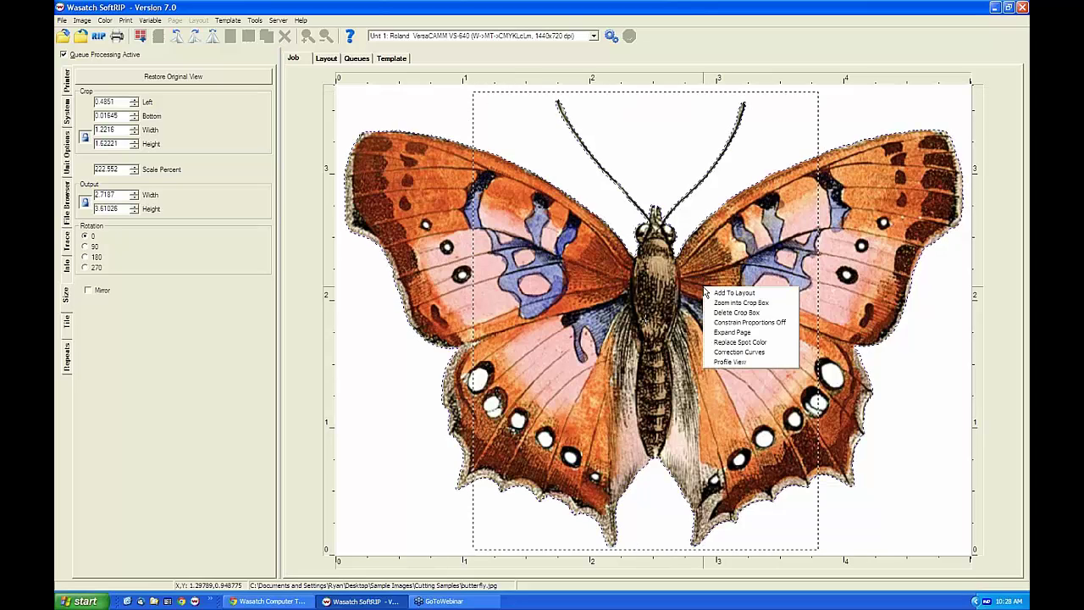
pyautogui.click(756, 314)
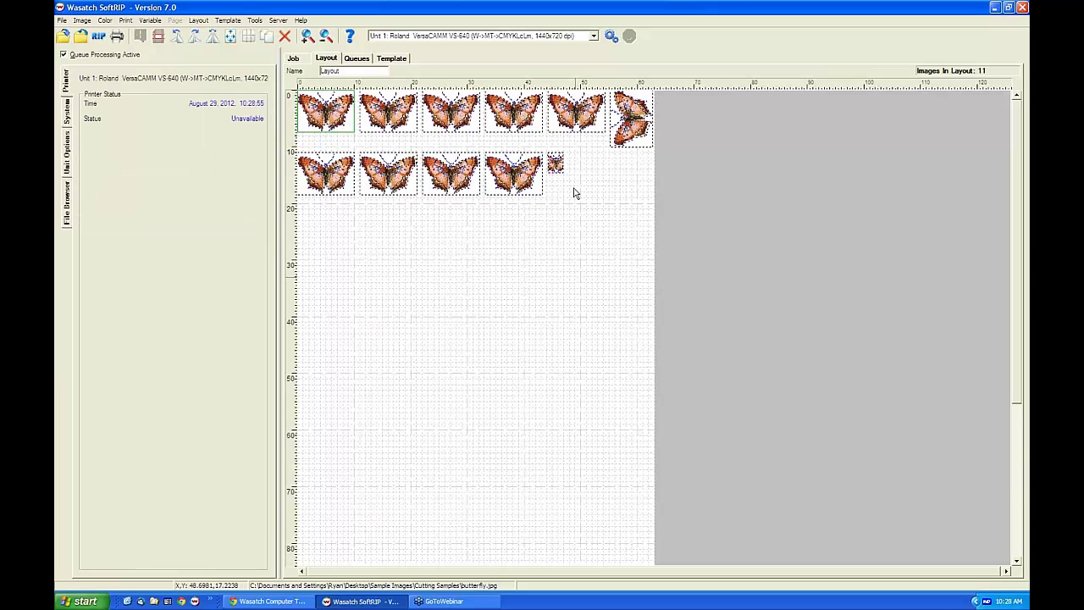
pyautogui.moveTo(563, 172); pyautogui.dragTo(591, 172)
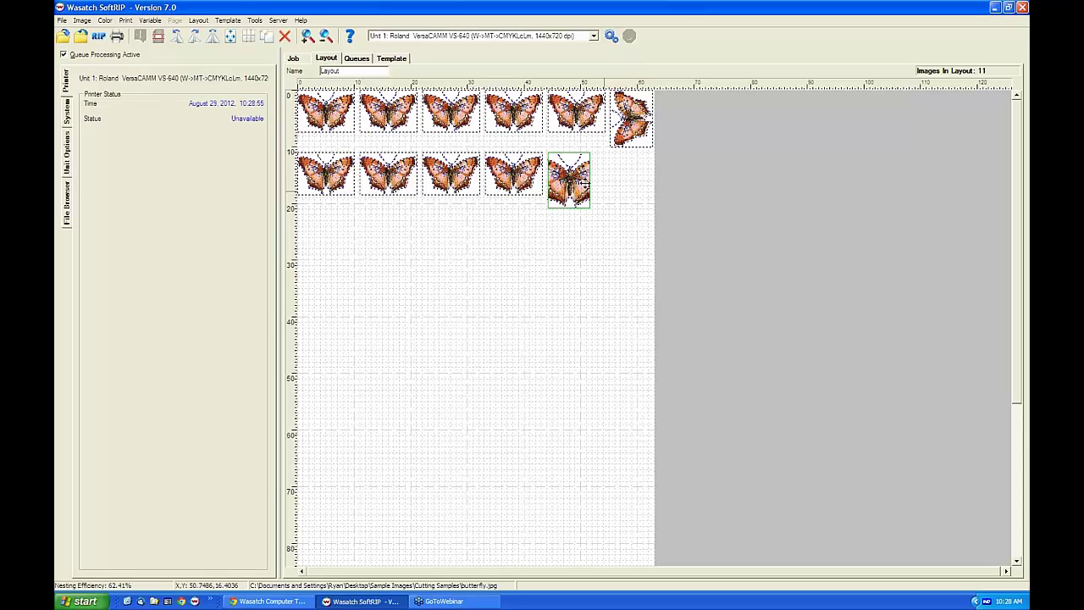
# Step: Delete the crop box from the butterfly job and reset its trace to the default settings
pyautogui.click(293, 57)
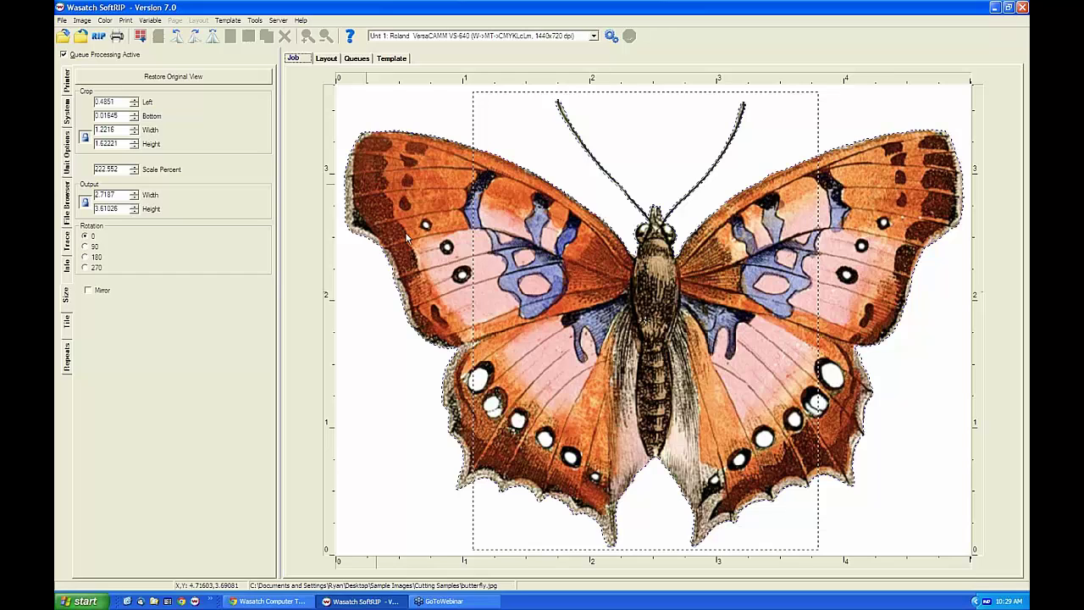
pyautogui.rightClick(499, 157)
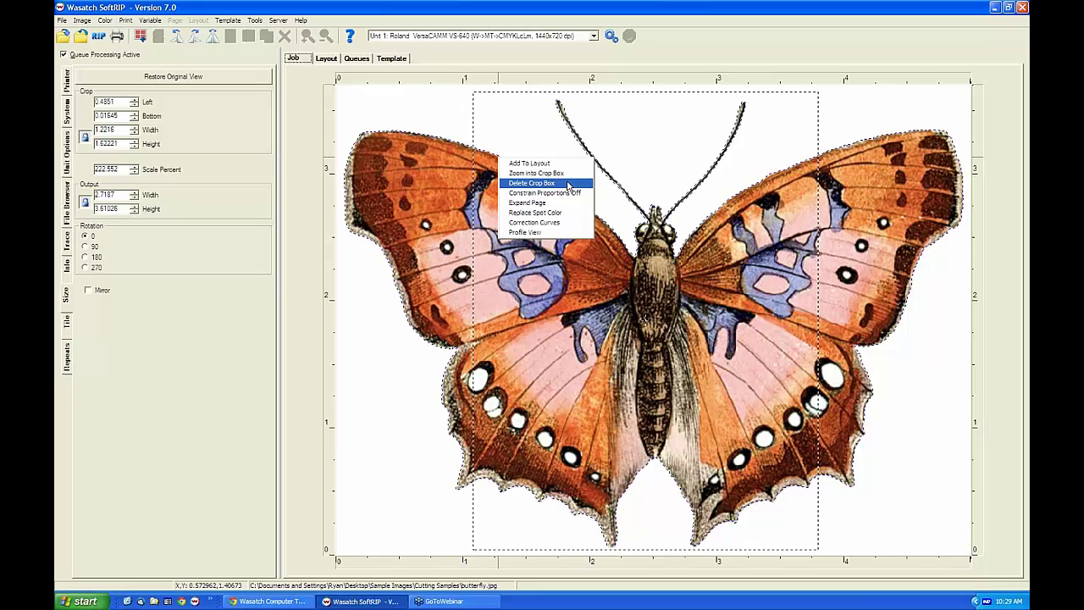
pyautogui.click(568, 184)
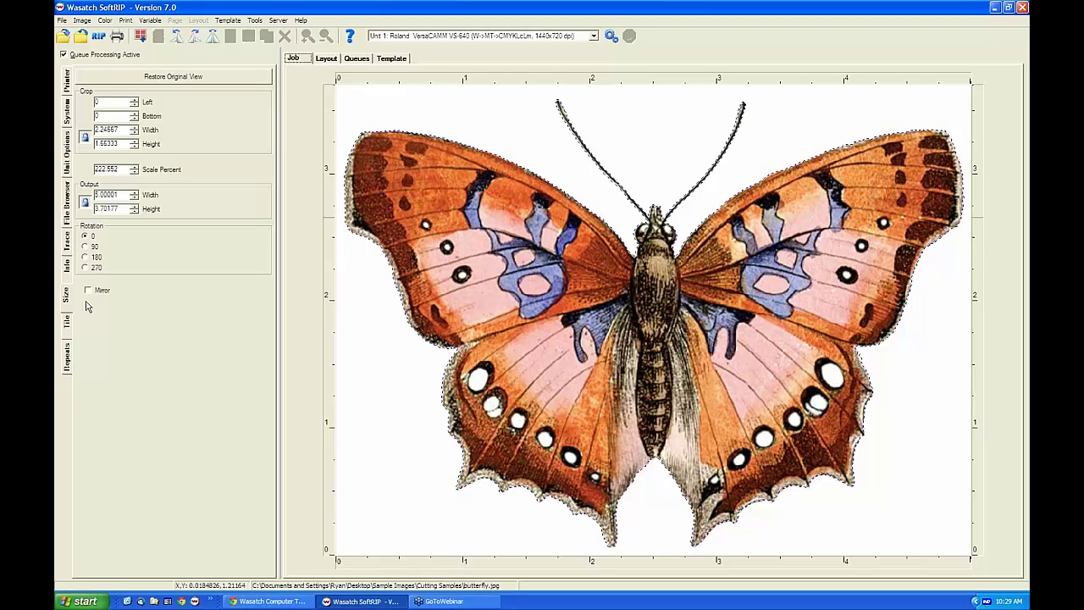
pyautogui.click(66, 240)
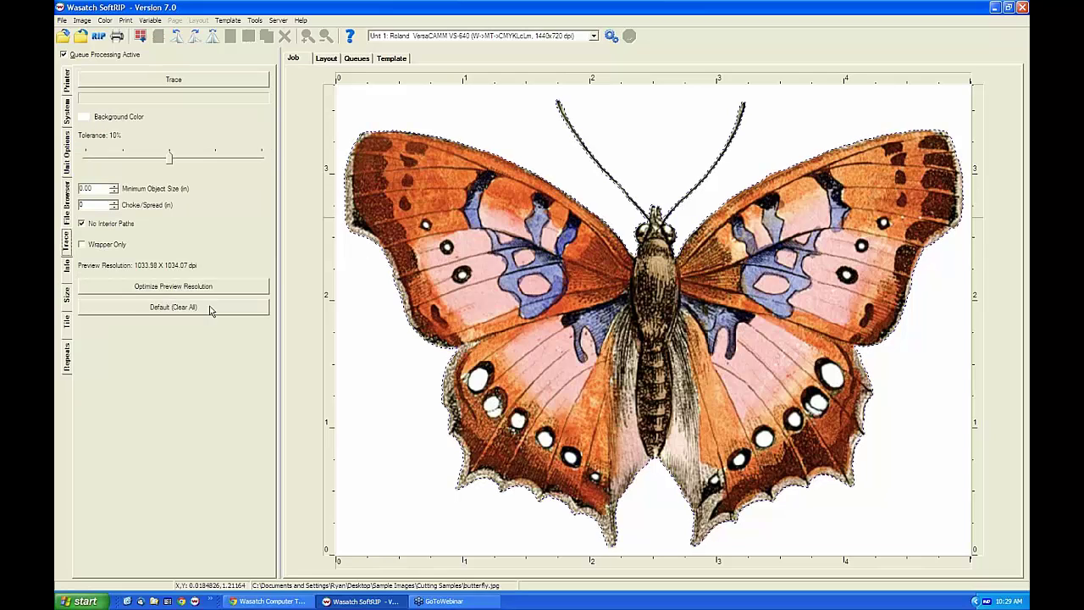
pyautogui.click(210, 311)
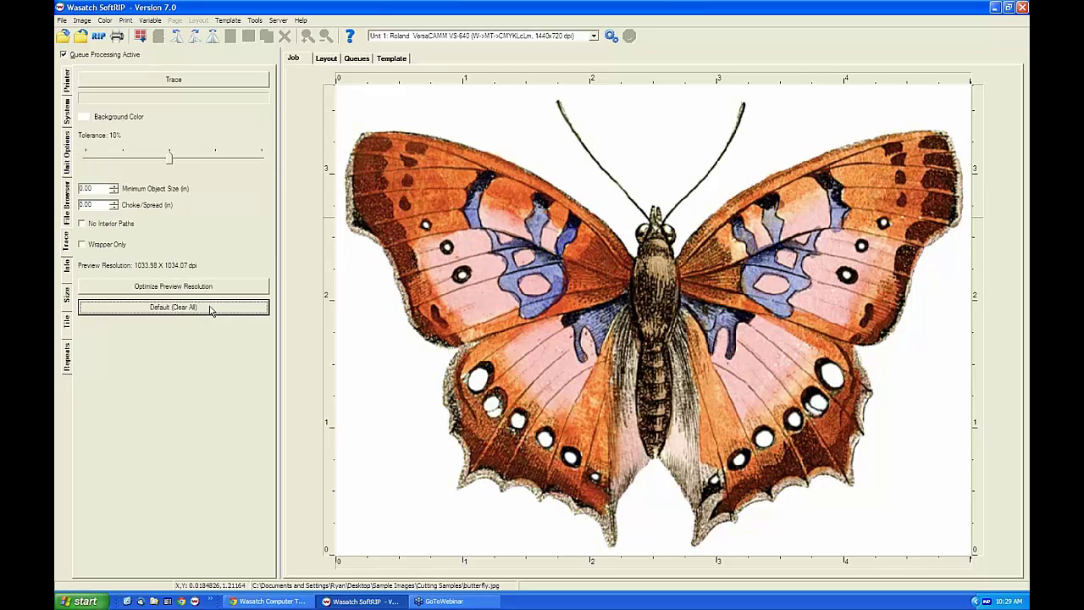
# Step: Divide the butterfly into tiles, 3 across and 2 up
pyautogui.click(68, 324)
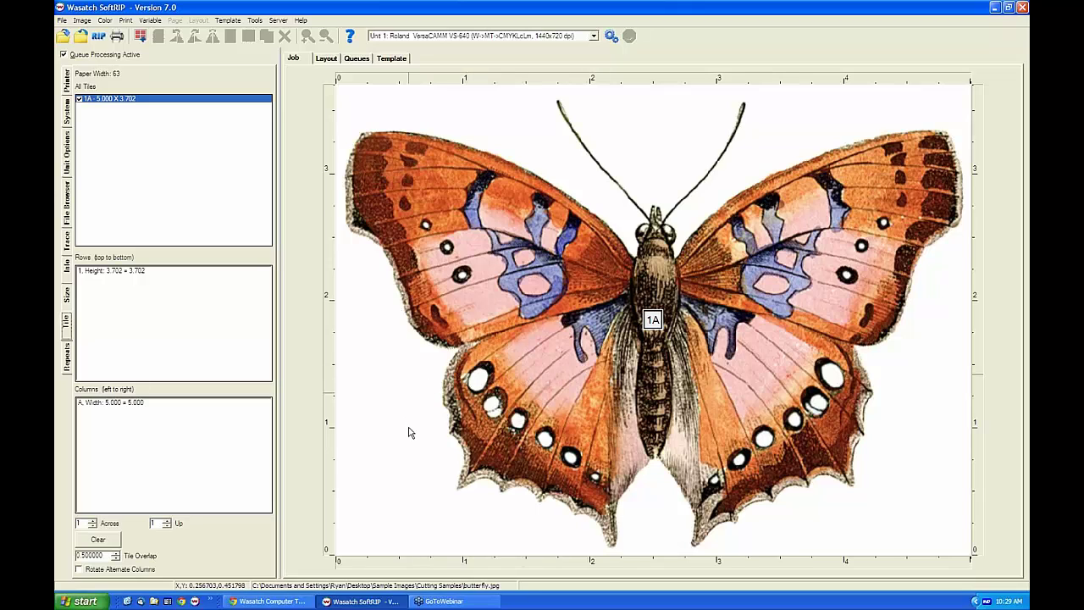
pyautogui.click(92, 519)
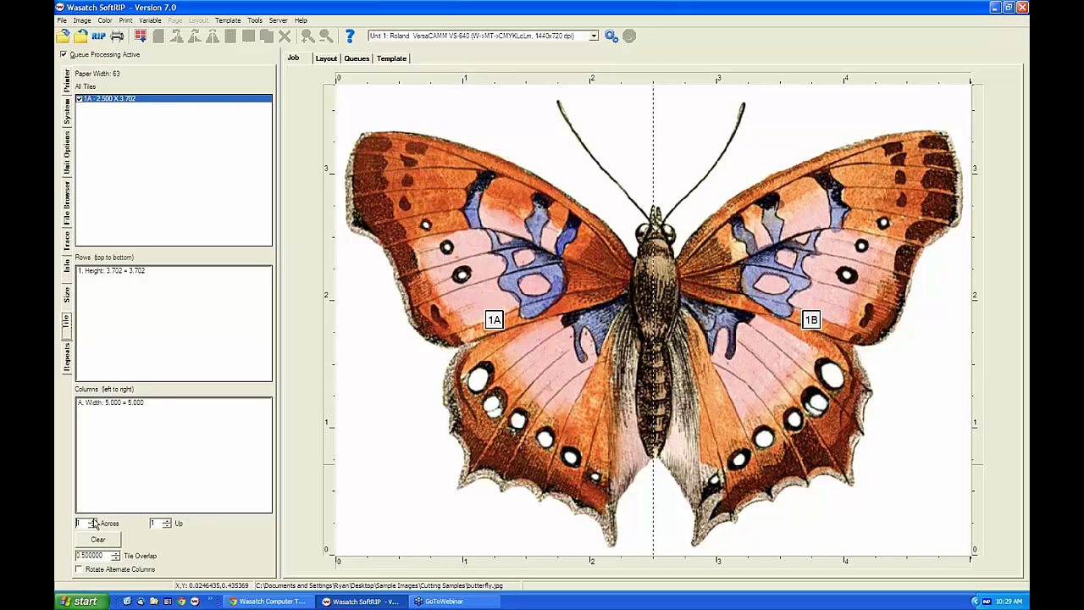
pyautogui.click(92, 520)
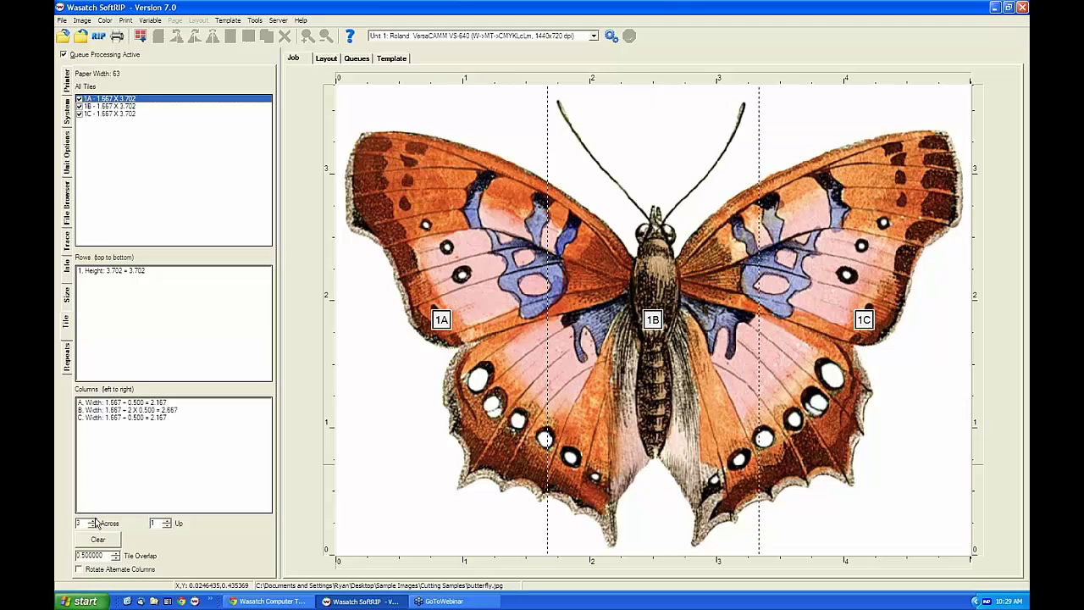
pyautogui.click(167, 521)
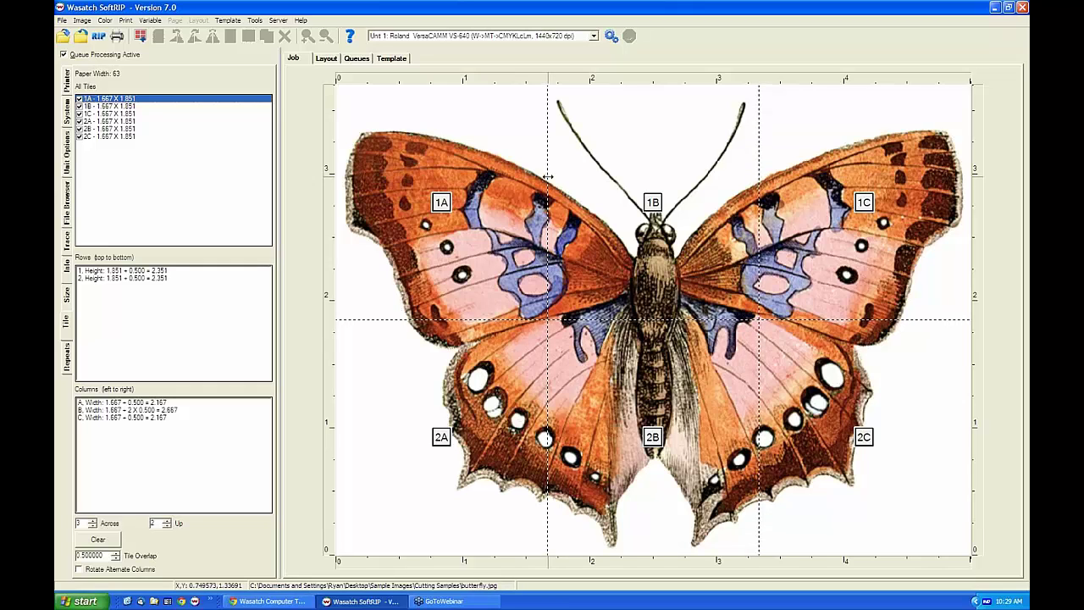
# Step: Move the tile dividers so column A is about 1.5 wide, column C about 1.57 wide and row 1 about 2.01 high
pyautogui.moveTo(549, 176); pyautogui.dragTo(527, 173)
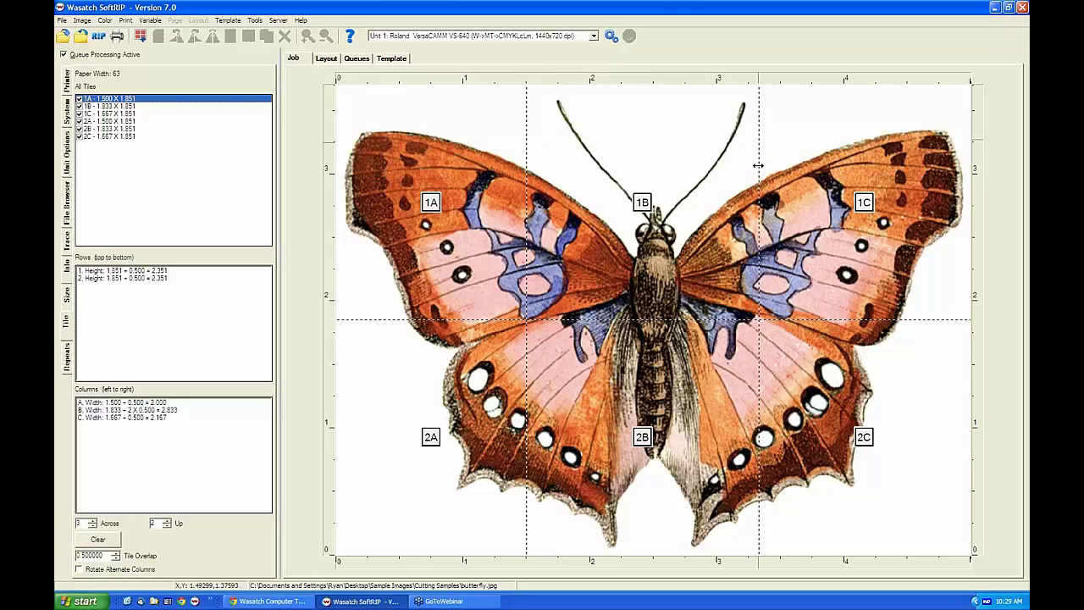
pyautogui.moveTo(758, 166); pyautogui.dragTo(772, 168)
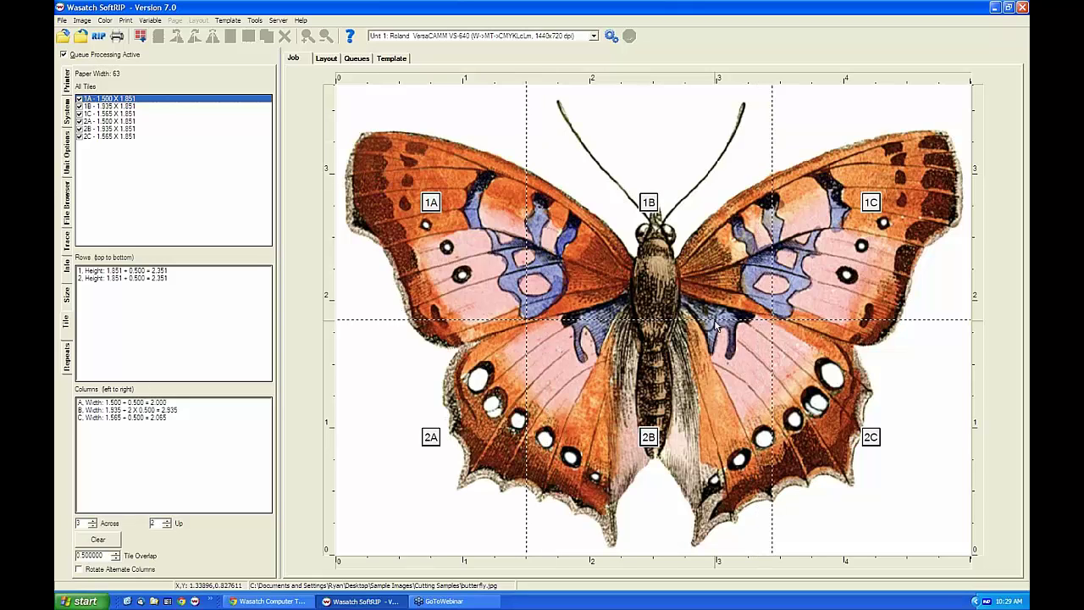
pyautogui.moveTo(714, 322); pyautogui.dragTo(714, 340)
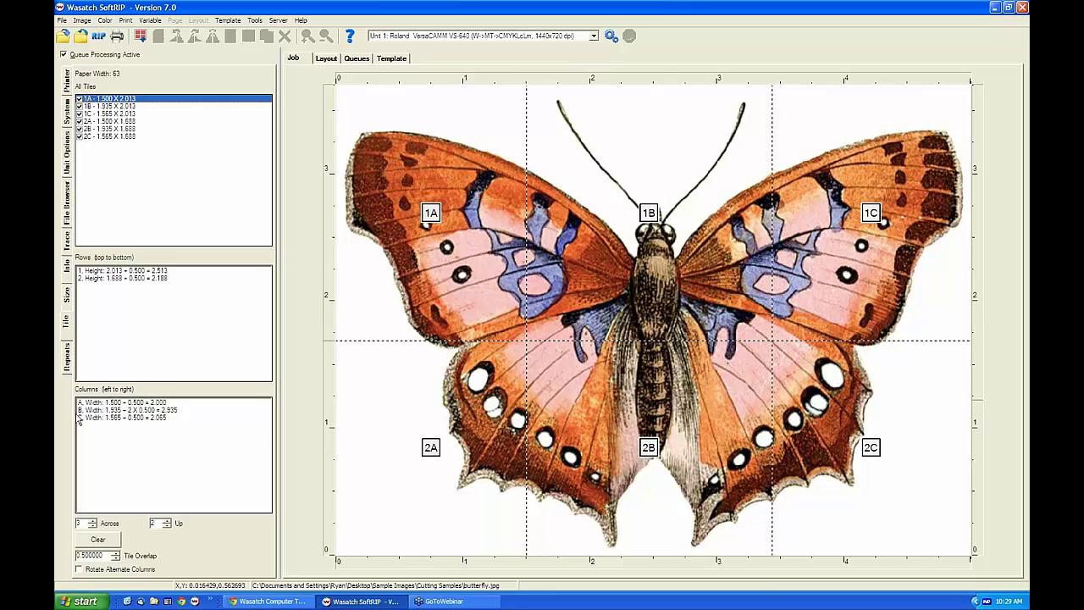
# Step: Set the width of tile column A to exactly 2 inches
pyautogui.doubleClick(136, 405)
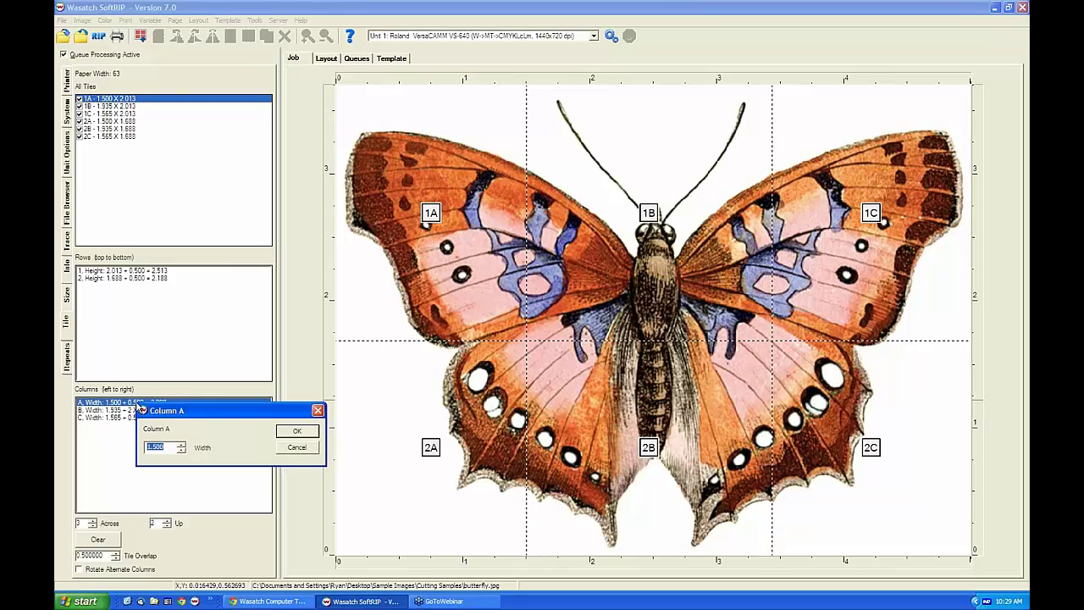
pyautogui.moveTo(140, 410); pyautogui.dragTo(141, 437)
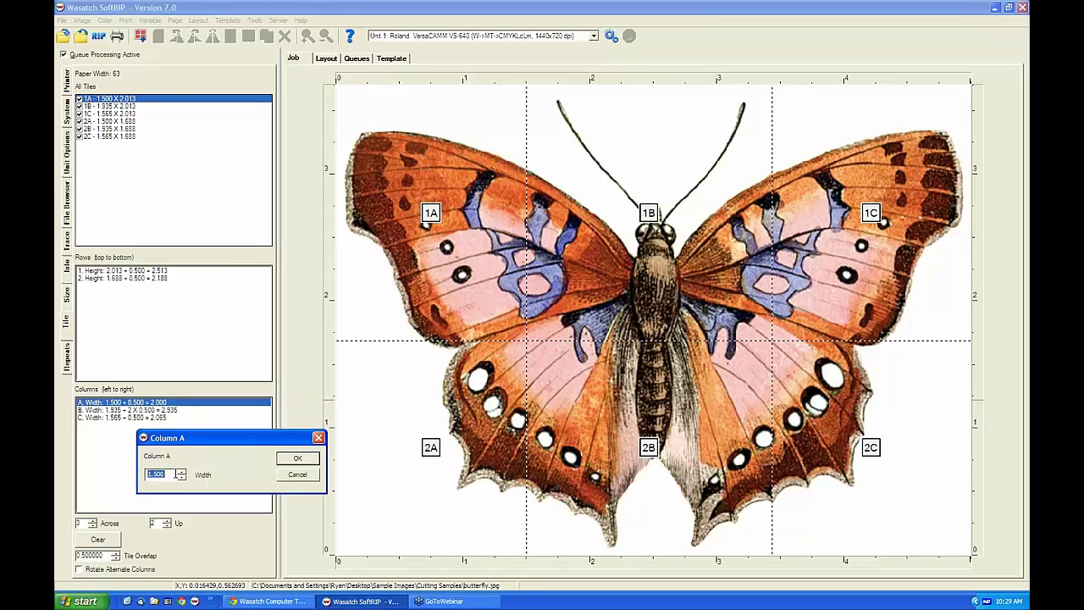
pyautogui.write('2')
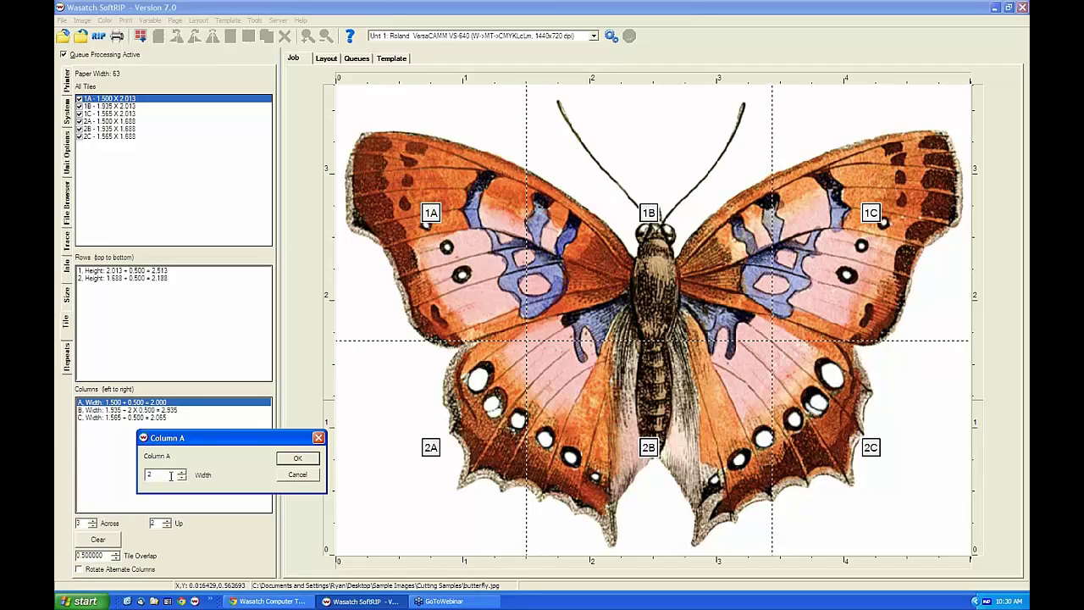
pyautogui.press('Return')
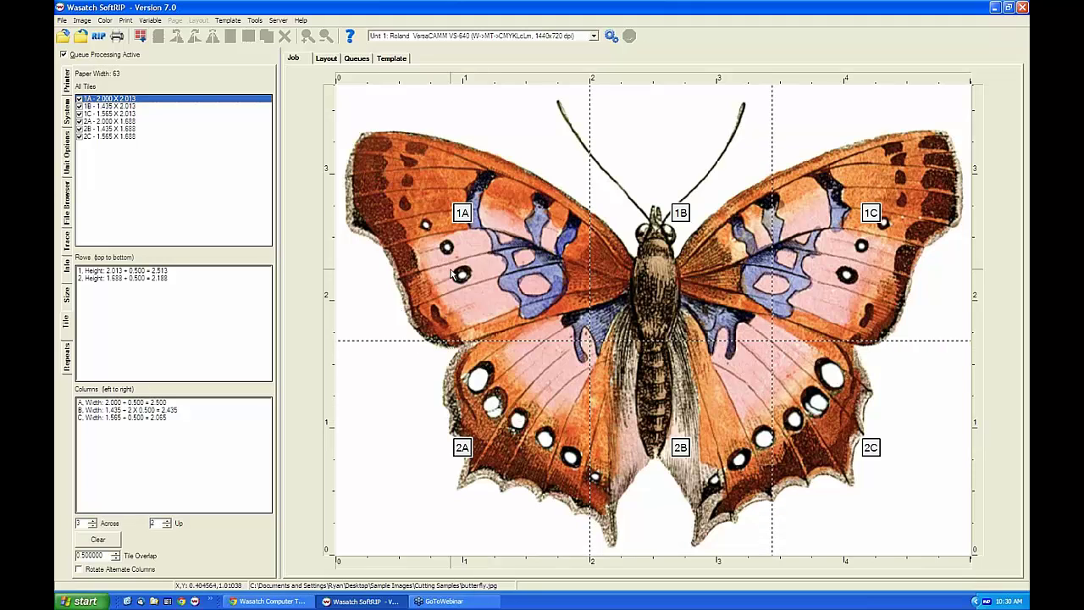
# Step: Set the butterfly's output width to 10 inches and add its tiles to the layout
pyautogui.click(70, 297)
pyautogui.write('10')
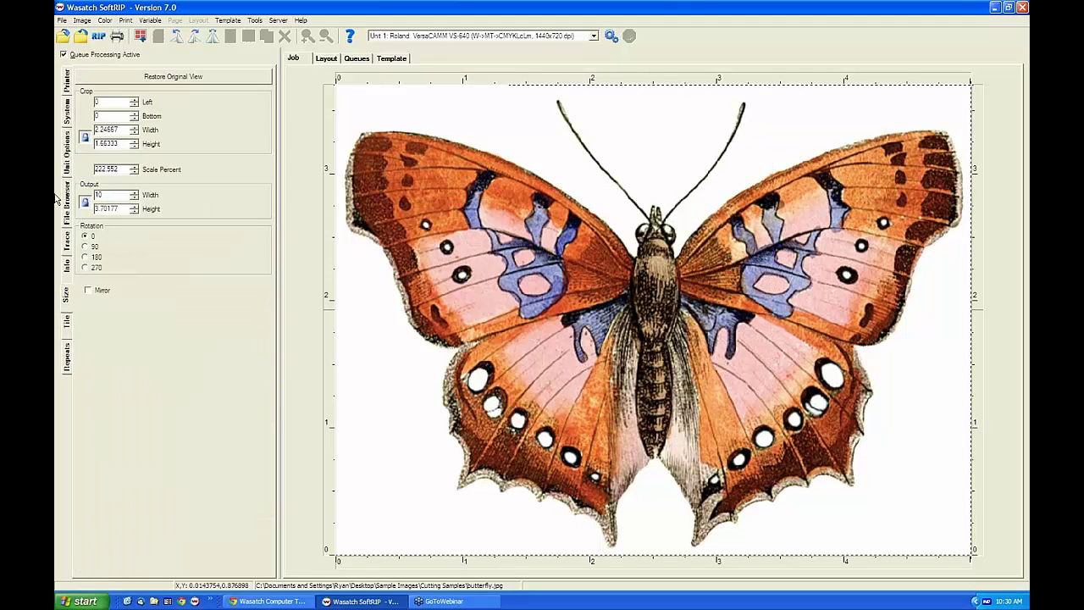
pyautogui.press('Return')
pyautogui.click(67, 326)
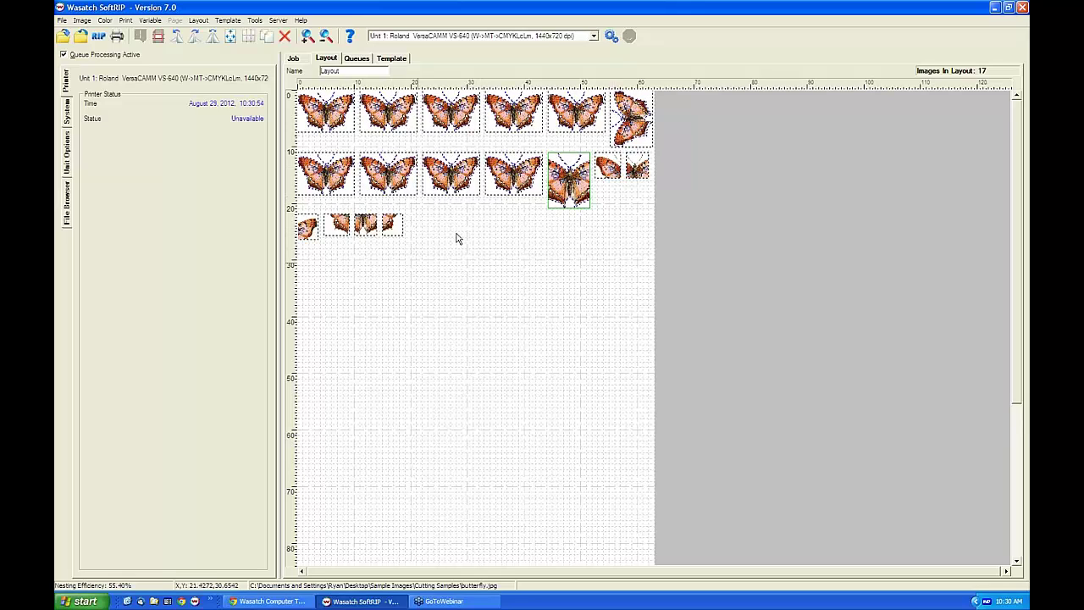
# Step: Set the butterfly's repeat pattern to print 40 wide by 40 long and place it in the layout below the other images
pyautogui.click(293, 58)
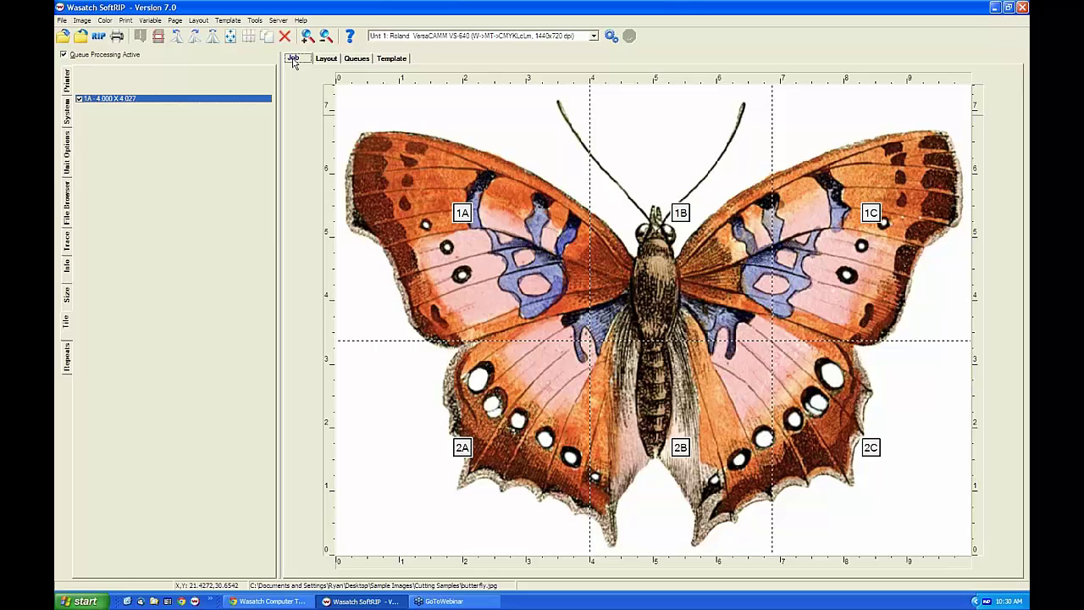
pyautogui.click(68, 359)
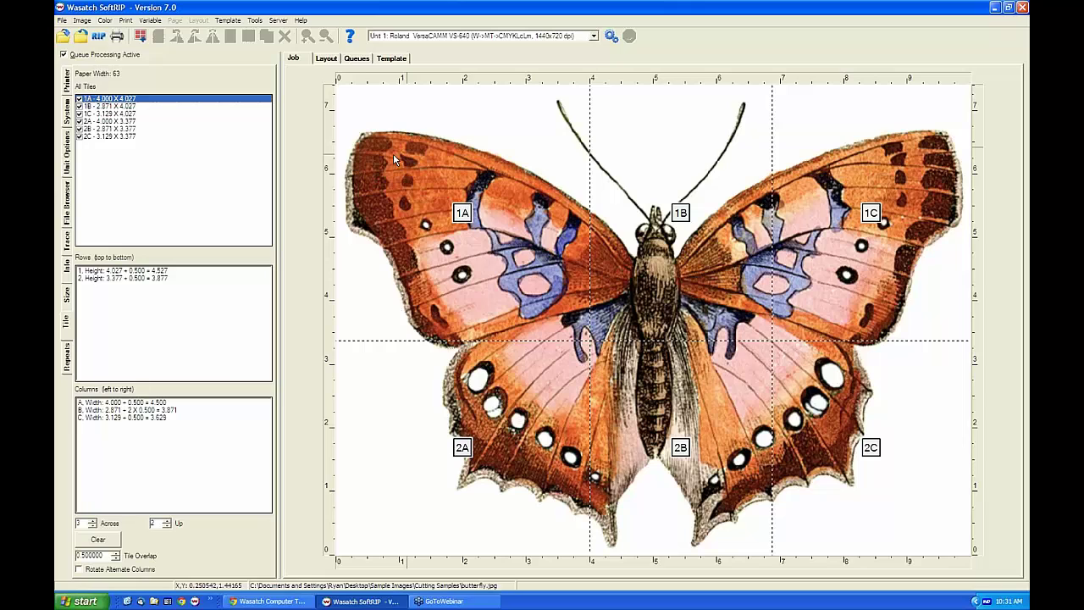
pyautogui.click(67, 356)
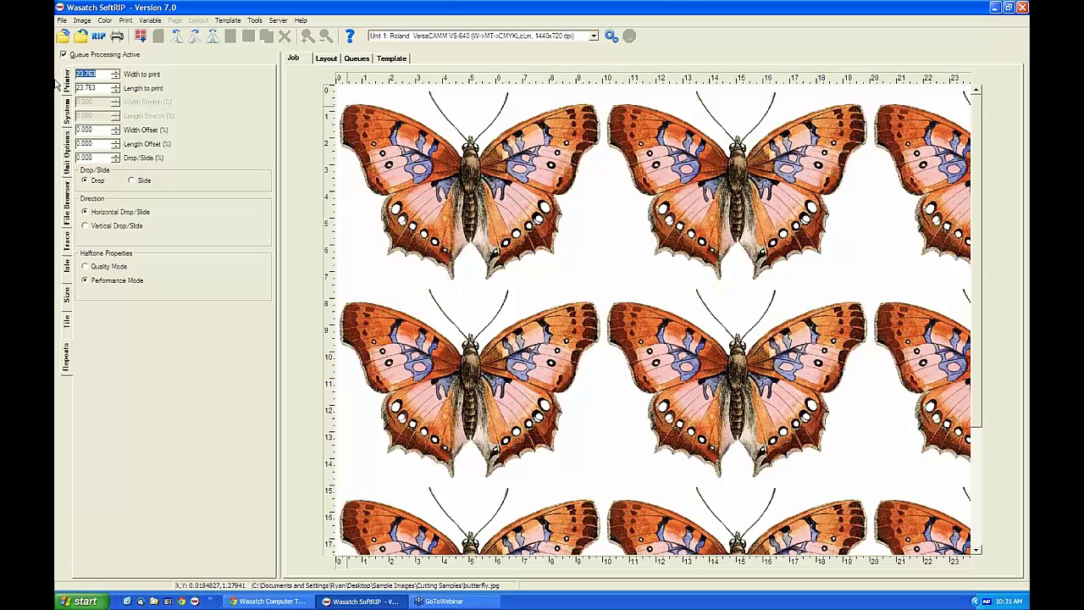
pyautogui.write('40')
pyautogui.press('Tab')
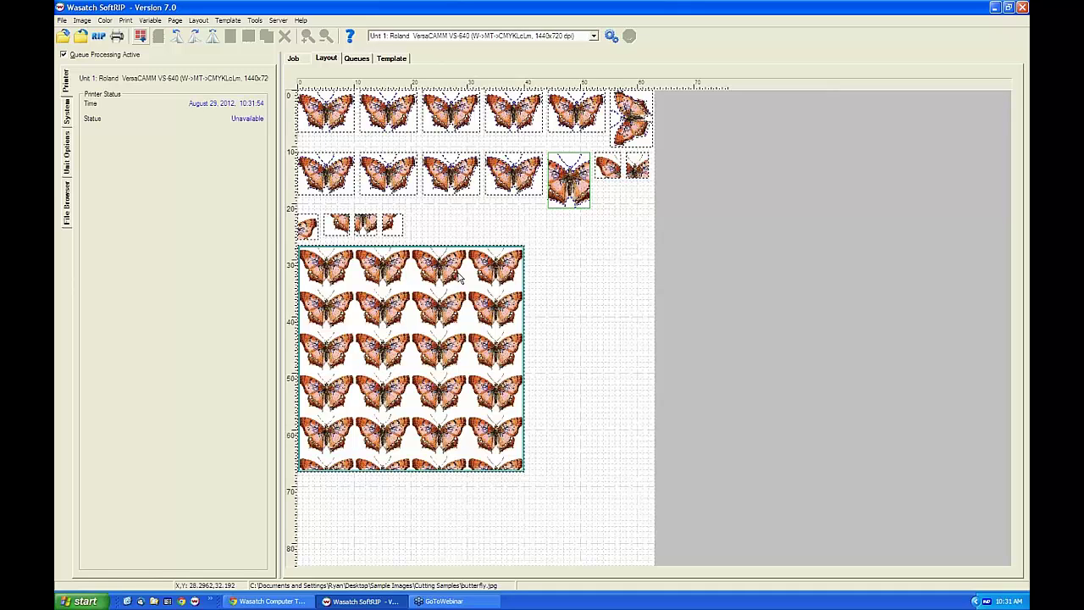
pyautogui.moveTo(460, 278); pyautogui.dragTo(532, 359)
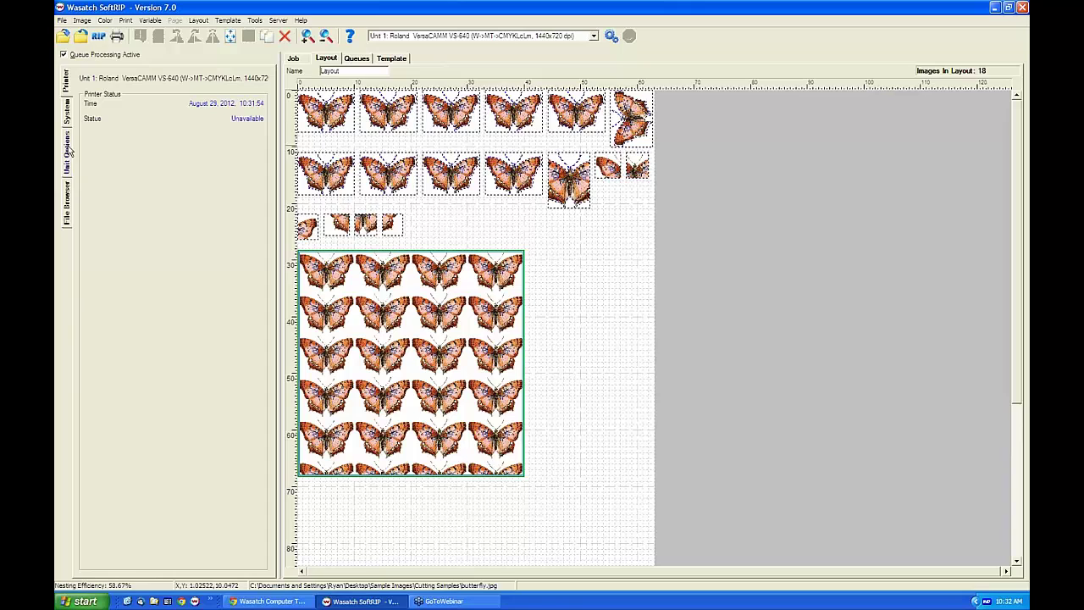
# Step: Set both Unit 1 nesting gaps to 0 and re-layout the images automatically
pyautogui.click(67, 149)
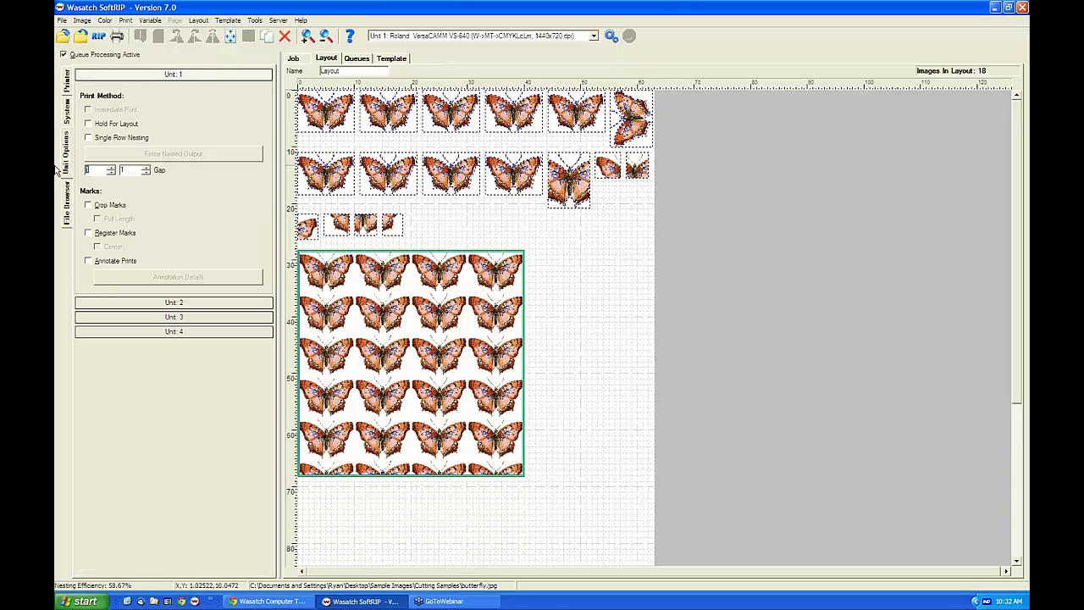
pyautogui.write('0')
pyautogui.press('Tab')
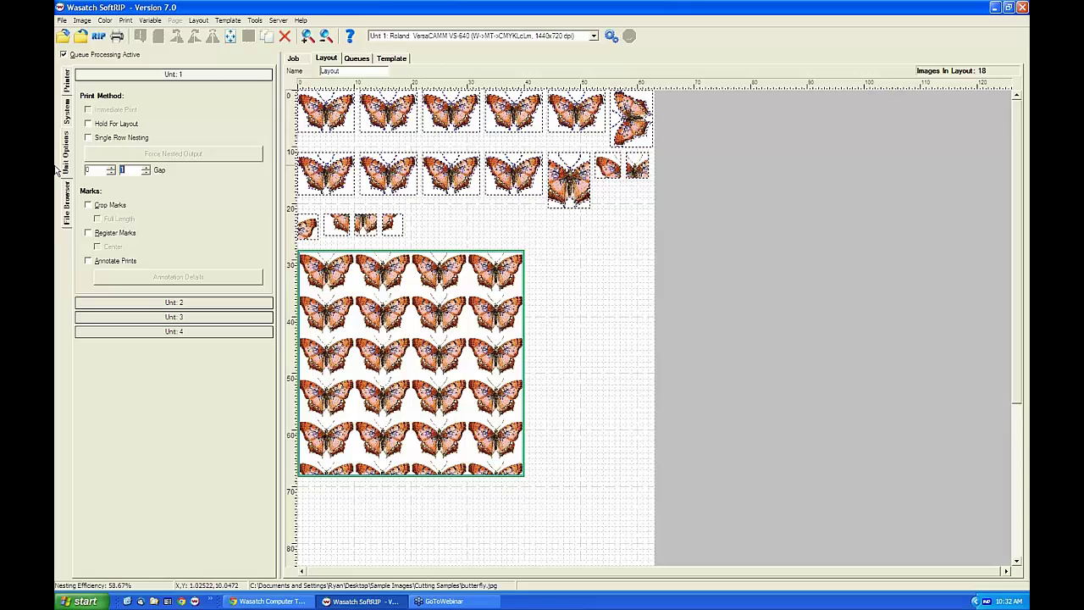
pyautogui.write('0')
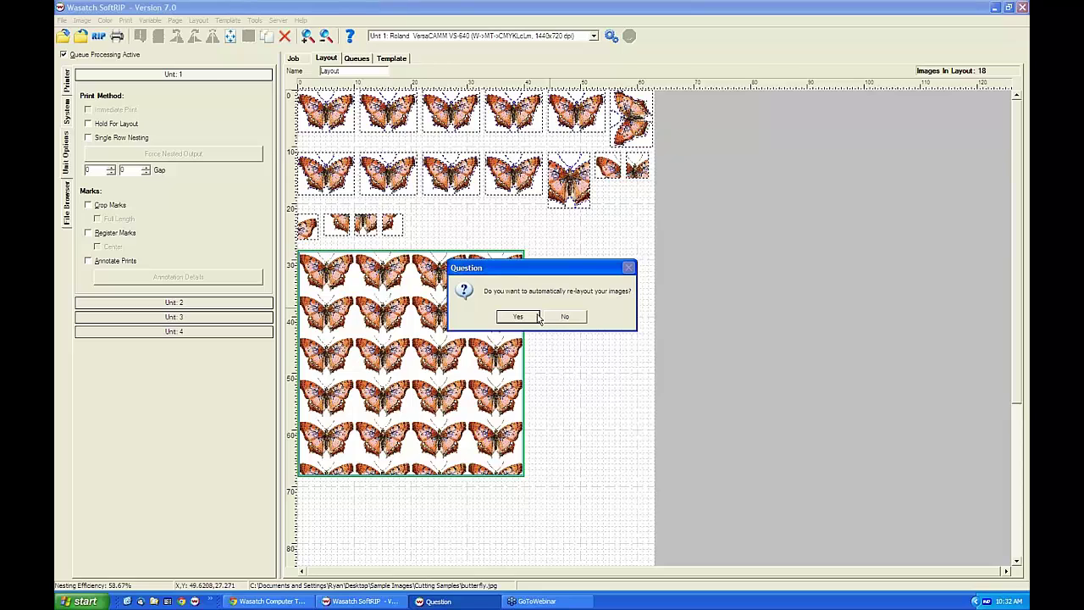
pyautogui.click(517, 317)
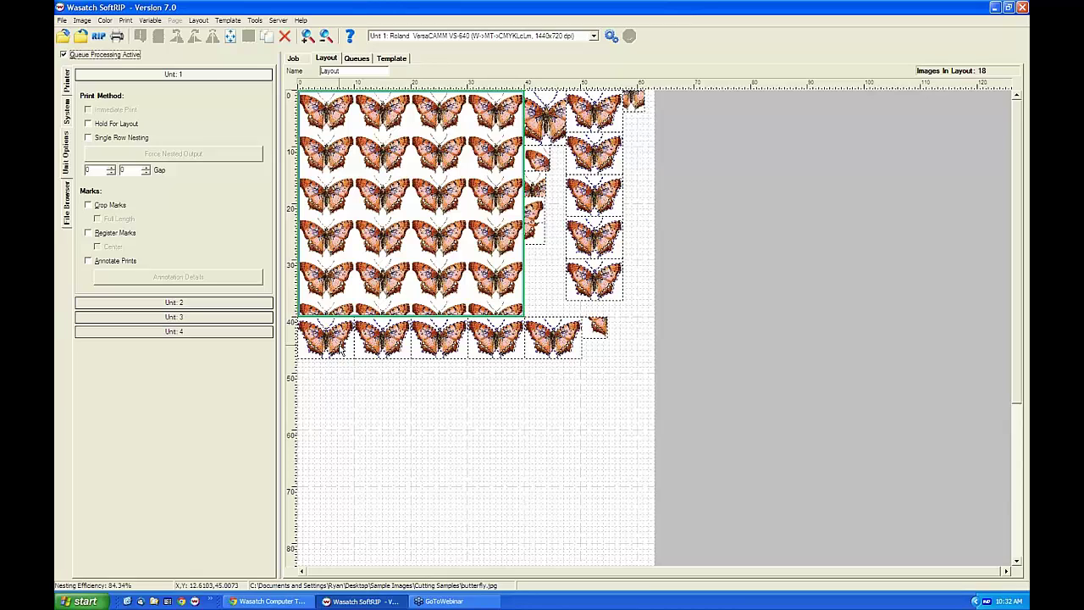
# Step: Shift the first two butterflies of the lowest row slightly down and try to reposition the large repeat pattern
pyautogui.moveTo(343, 349); pyautogui.dragTo(372, 342)
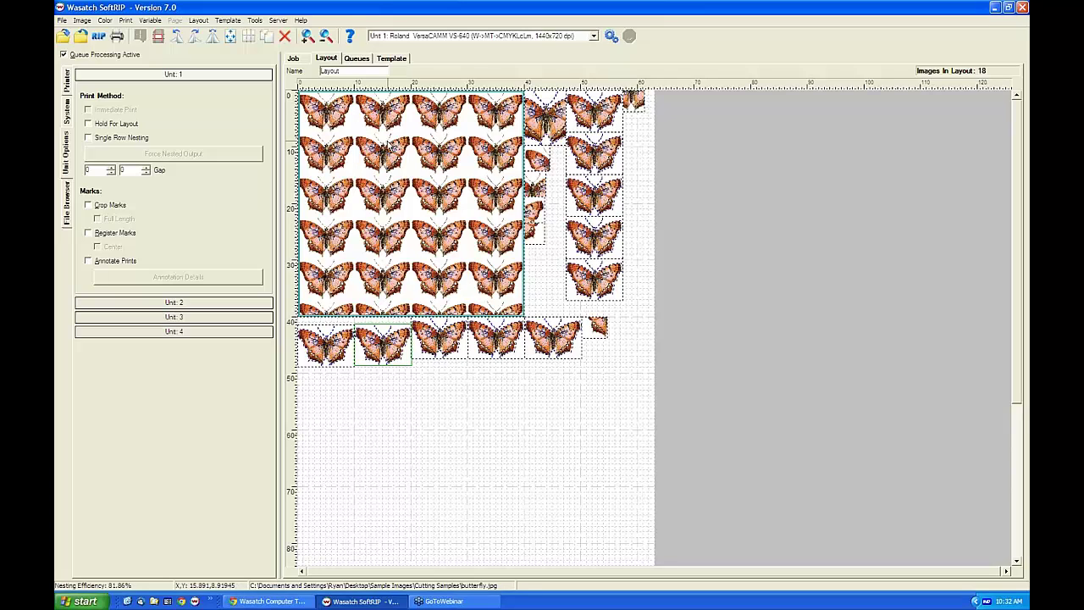
pyautogui.click(382, 141)
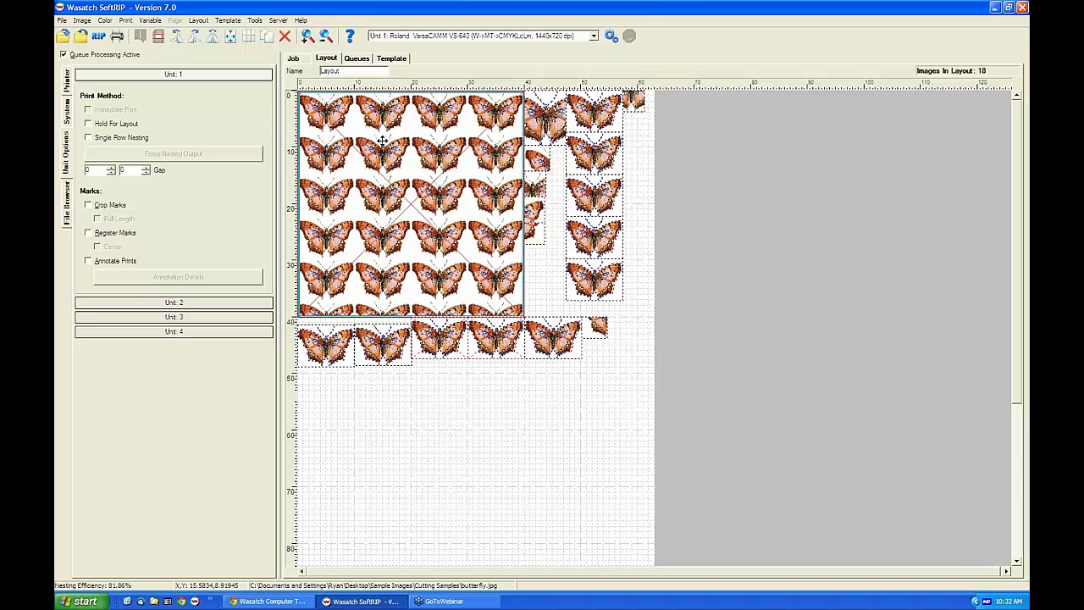
pyautogui.click(384, 143)
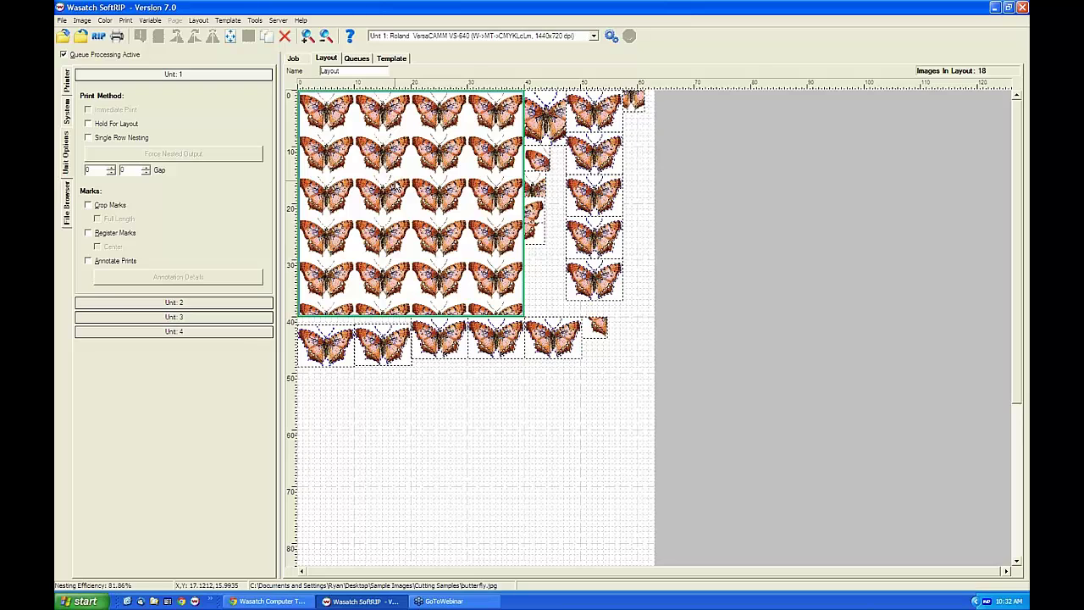
pyautogui.click(405, 181)
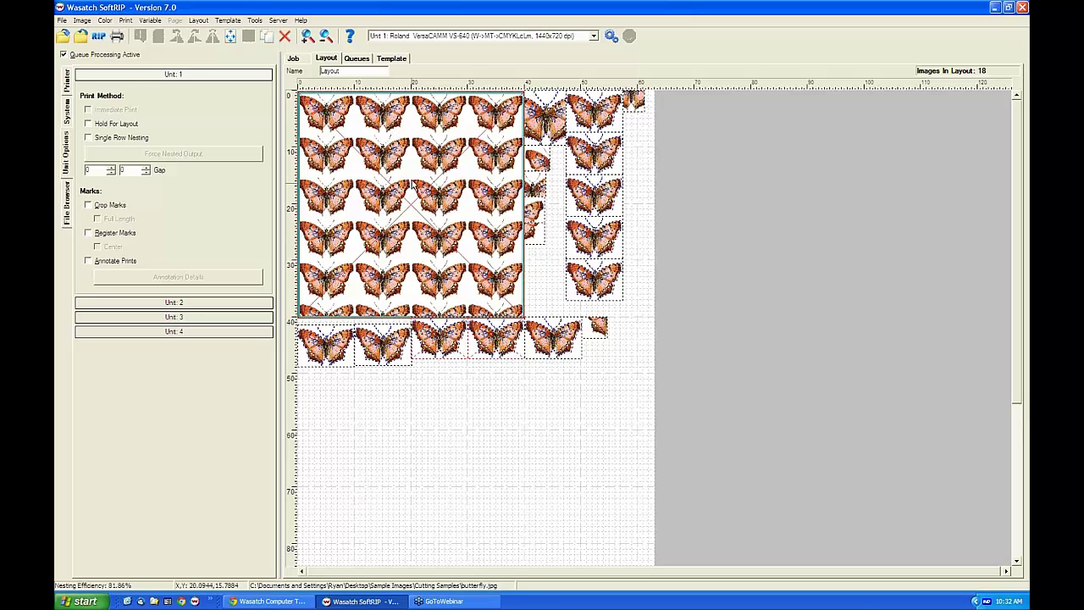
pyautogui.moveTo(412, 181); pyautogui.dragTo(405, 171)
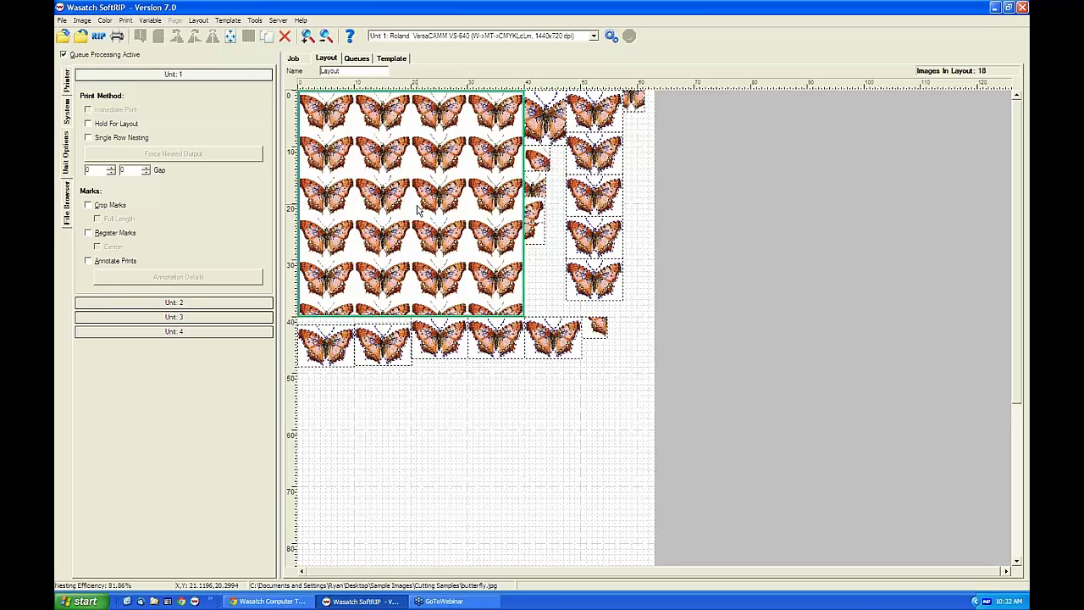
# Step: Check the butterfly job's file and color information, and open the recent file wasatch_logo.pdf
pyautogui.click(293, 58)
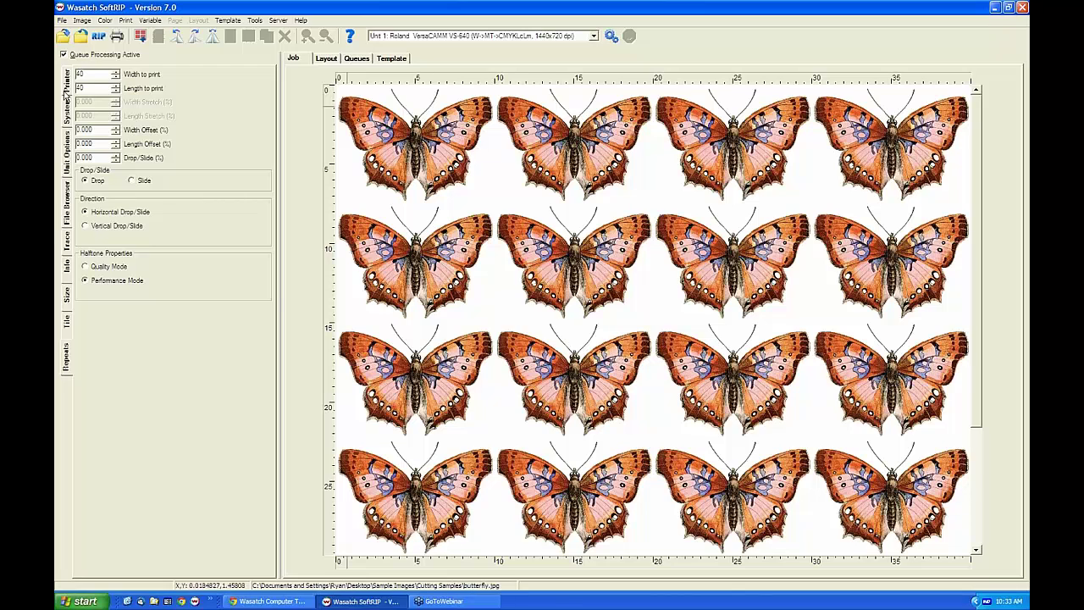
pyautogui.click(66, 265)
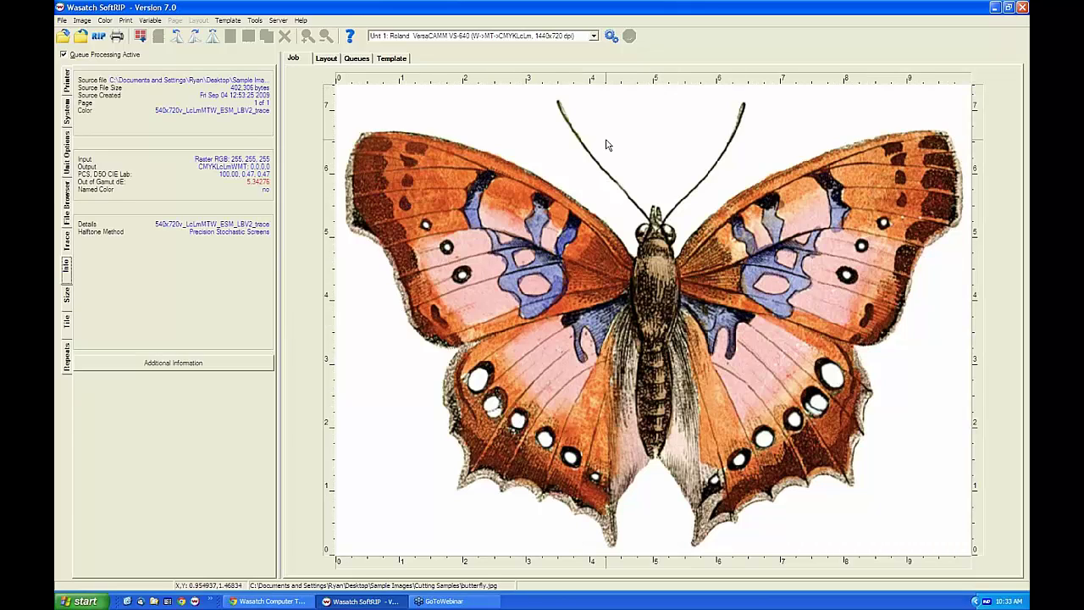
pyautogui.click(62, 19)
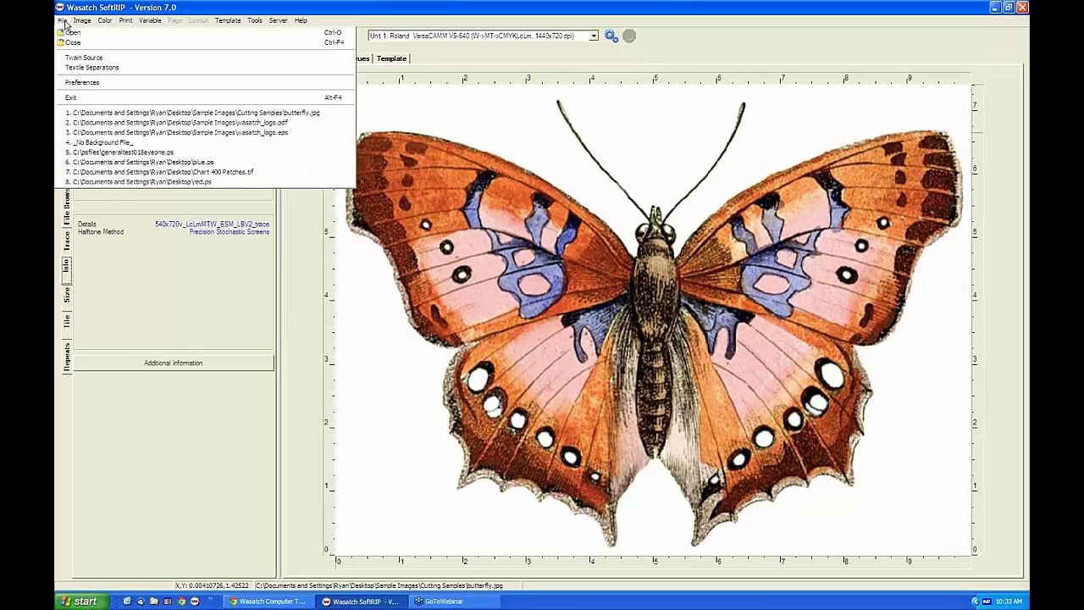
pyautogui.click(298, 125)
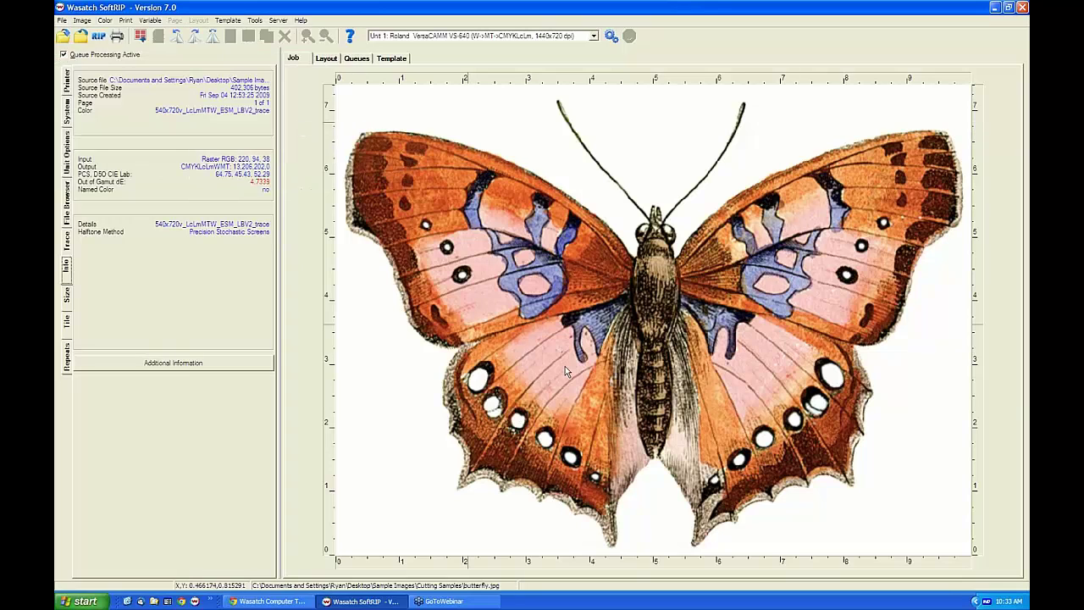
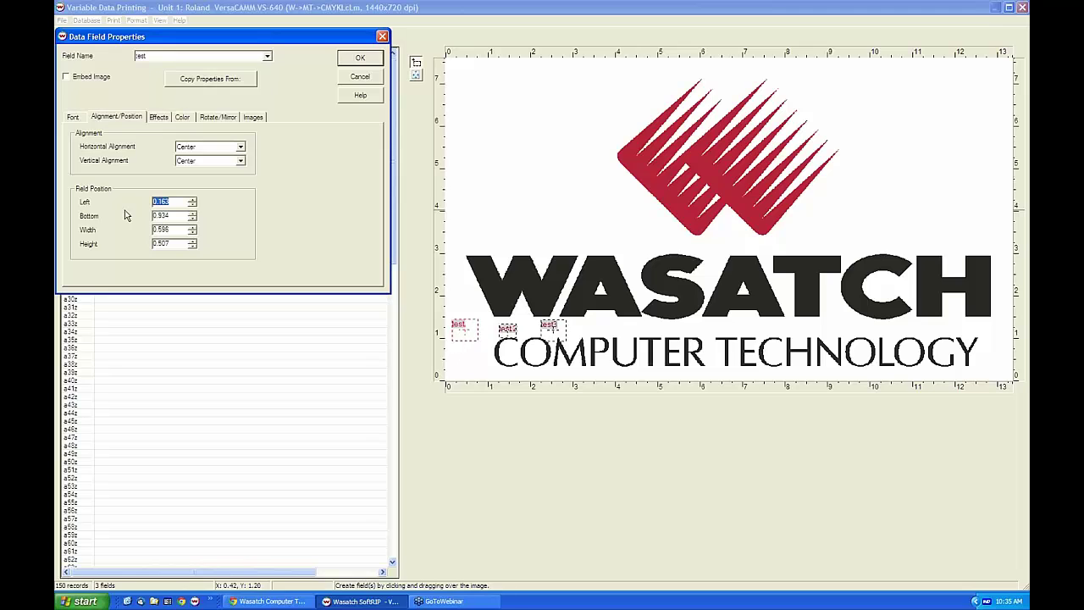
# Step: Position the test data field at left 1 and bottom 5, with width 1 and height 1
pyautogui.write('1')
pyautogui.press('Tab')
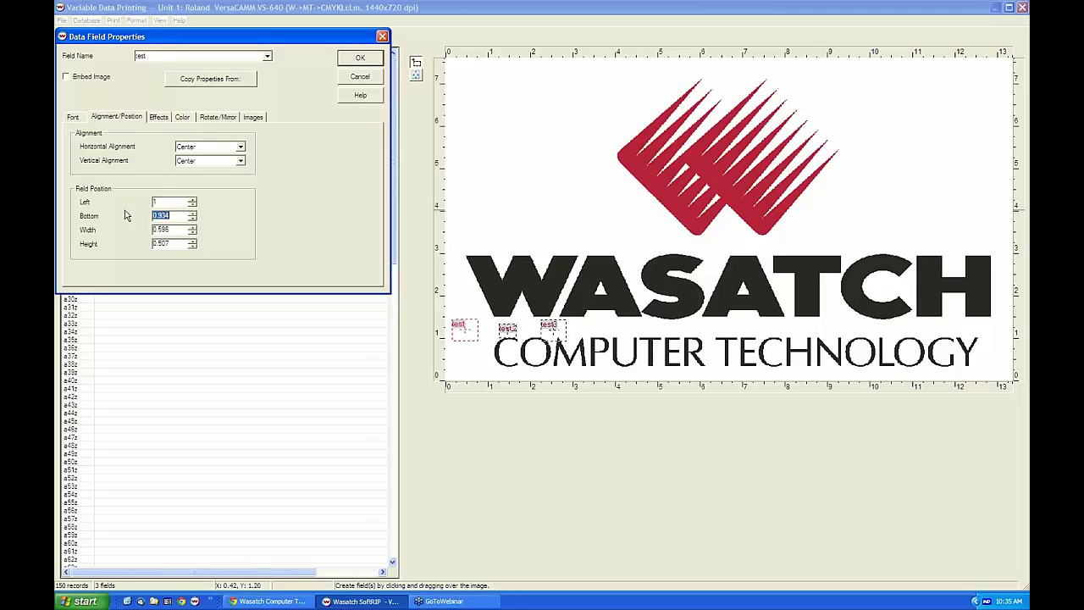
pyautogui.write('0')
pyautogui.press('Tab')
pyautogui.write('1')
pyautogui.press('Tab')
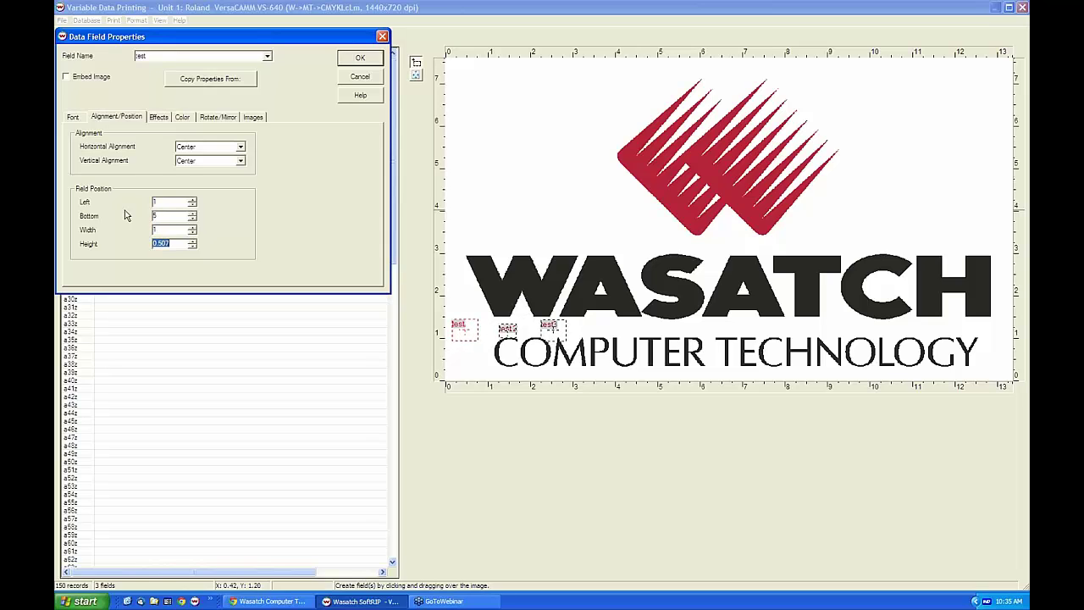
pyautogui.write('1')
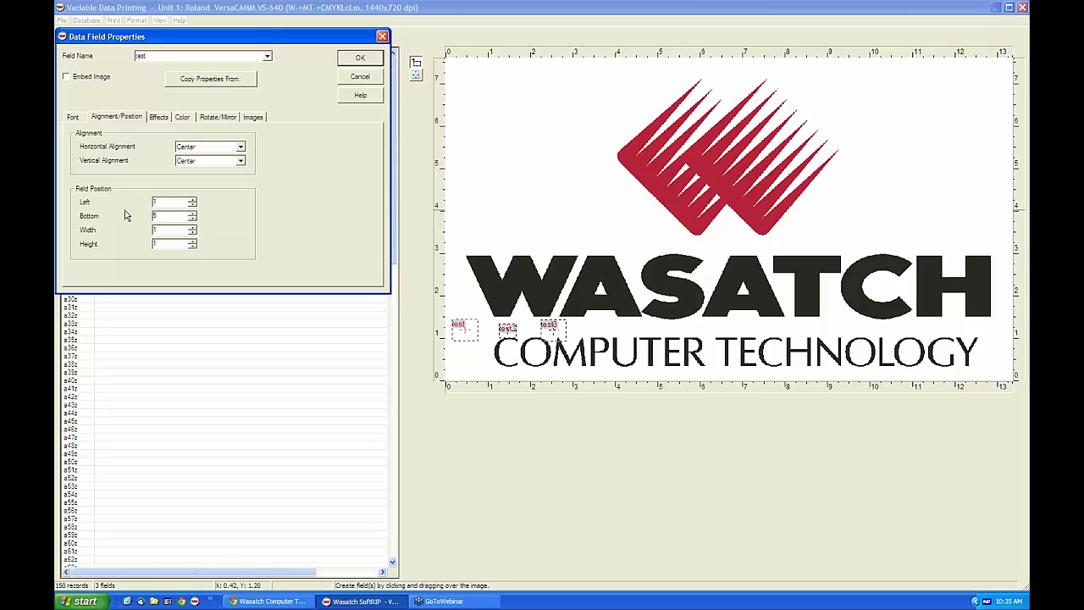
pyautogui.click(377, 63)
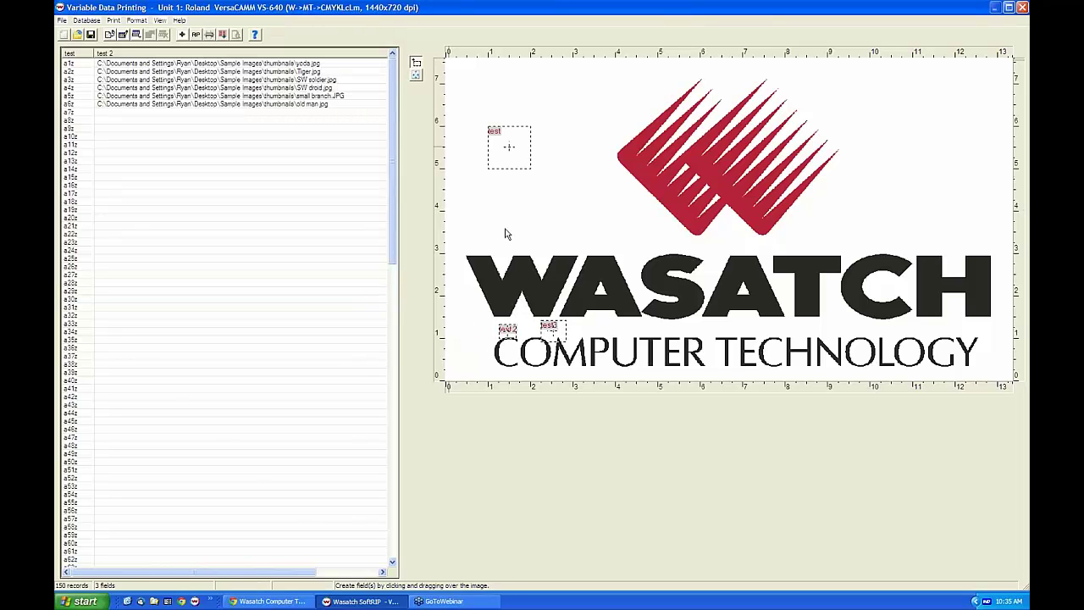
# Step: Copy the properties of the test field to the test 2 field
pyautogui.rightClick(551, 330)
pyautogui.click(610, 351)
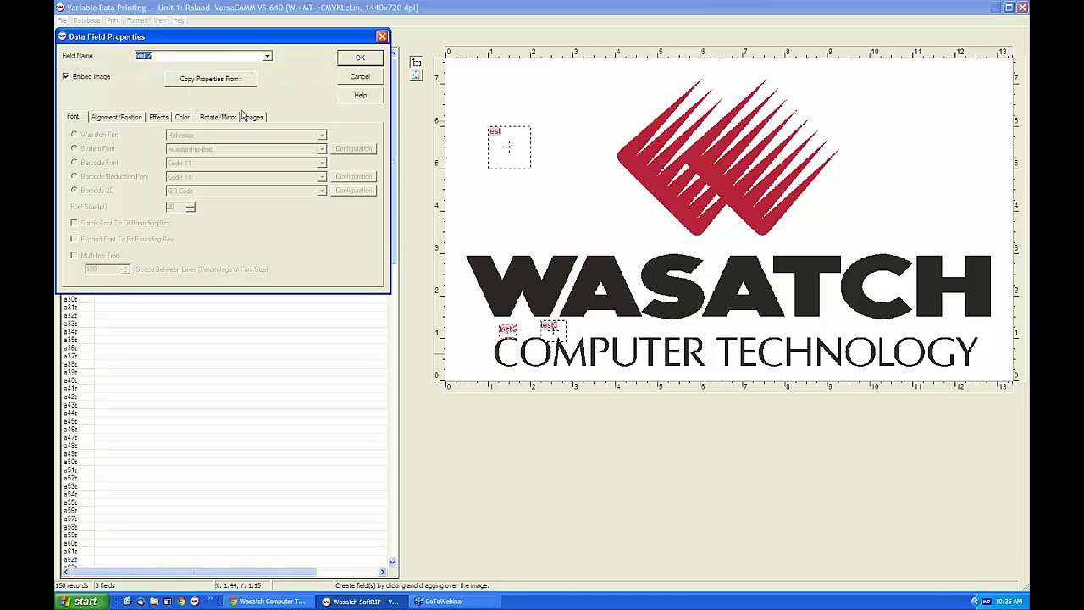
pyautogui.click(241, 79)
pyautogui.click(273, 103)
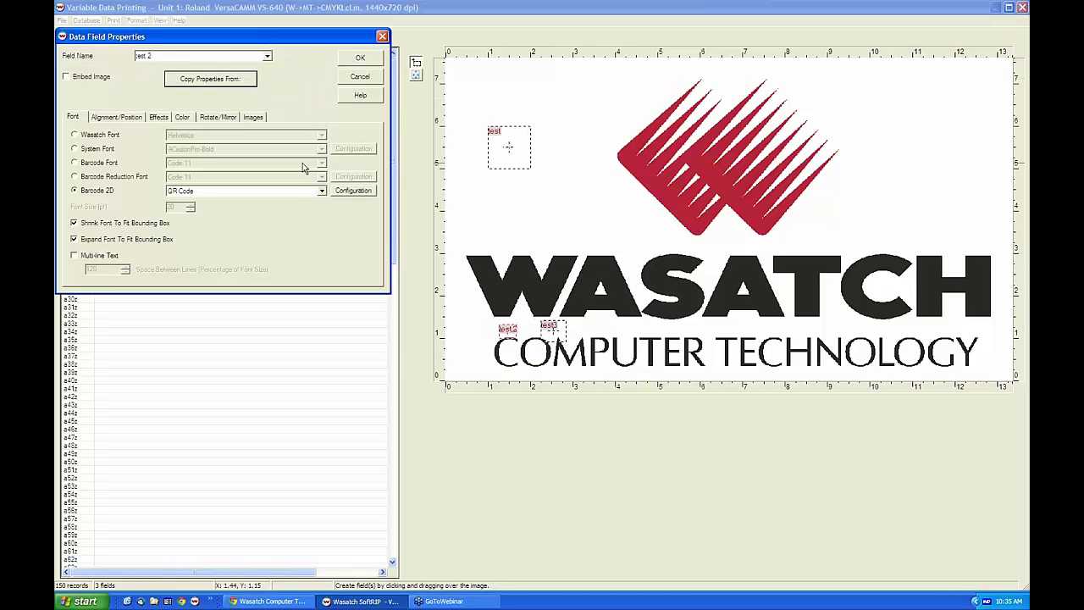
pyautogui.click(350, 61)
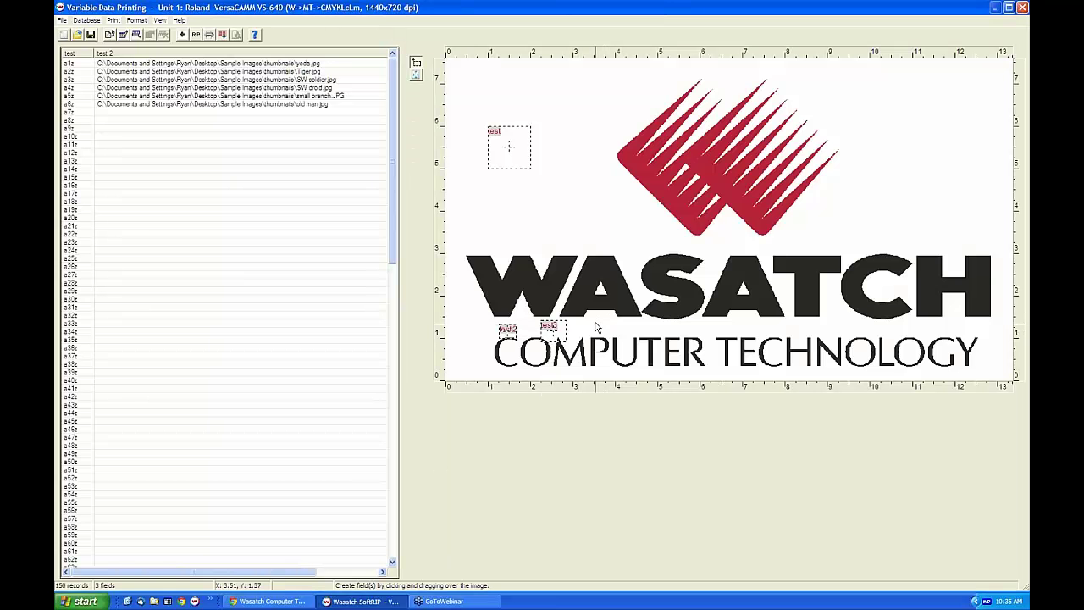
pyautogui.moveTo(514, 333); pyautogui.dragTo(537, 312)
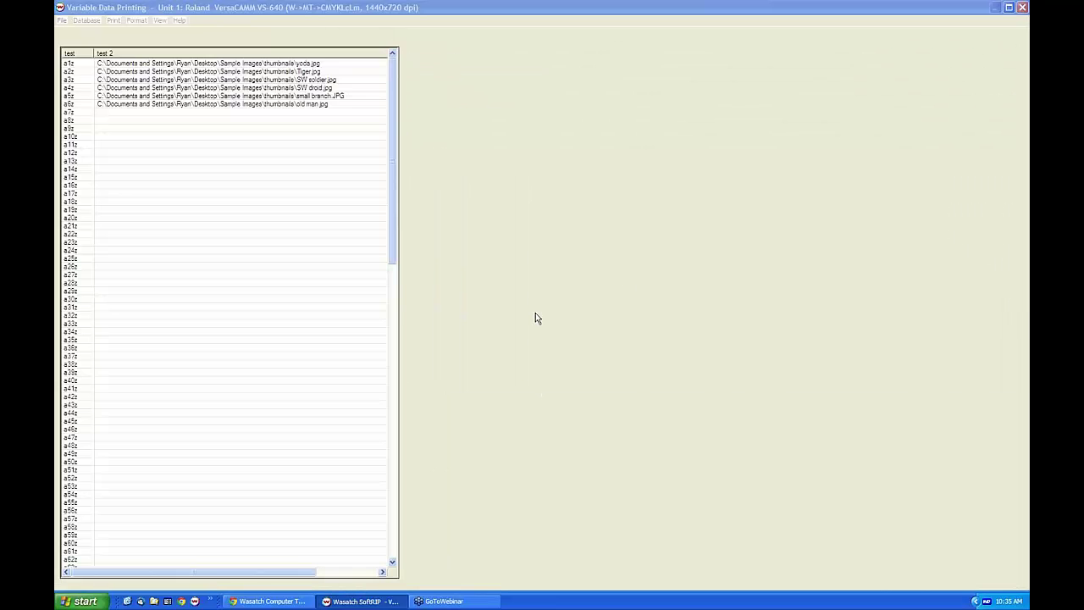
pyautogui.click(364, 77)
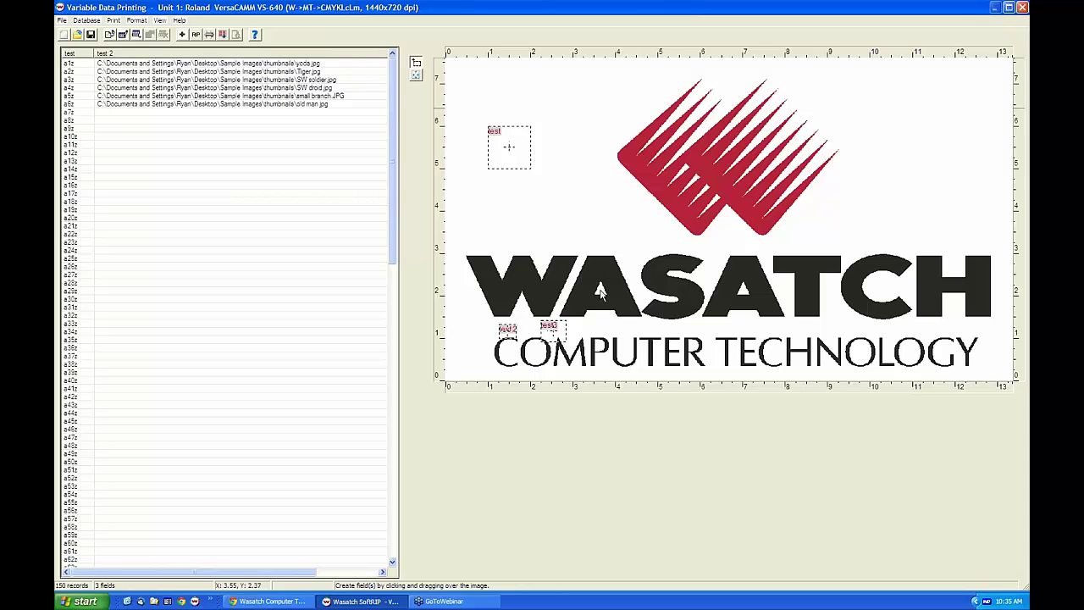
# Step: Enable Embed Image for the test 2 field and position it at left 5 and bottom 5, with width 1 and height 1
pyautogui.rightClick(506, 331)
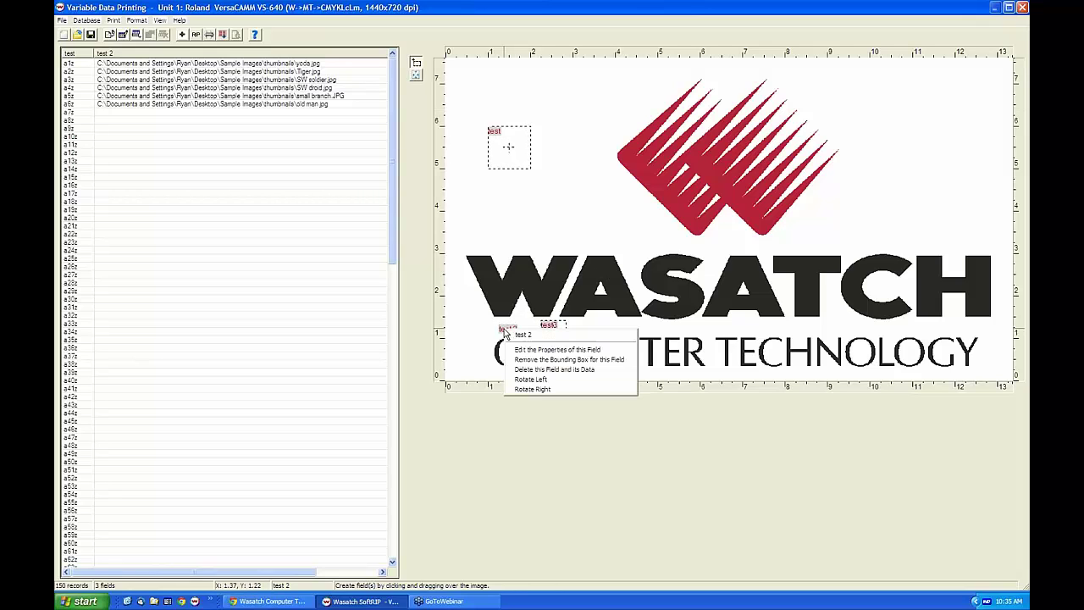
pyautogui.click(550, 348)
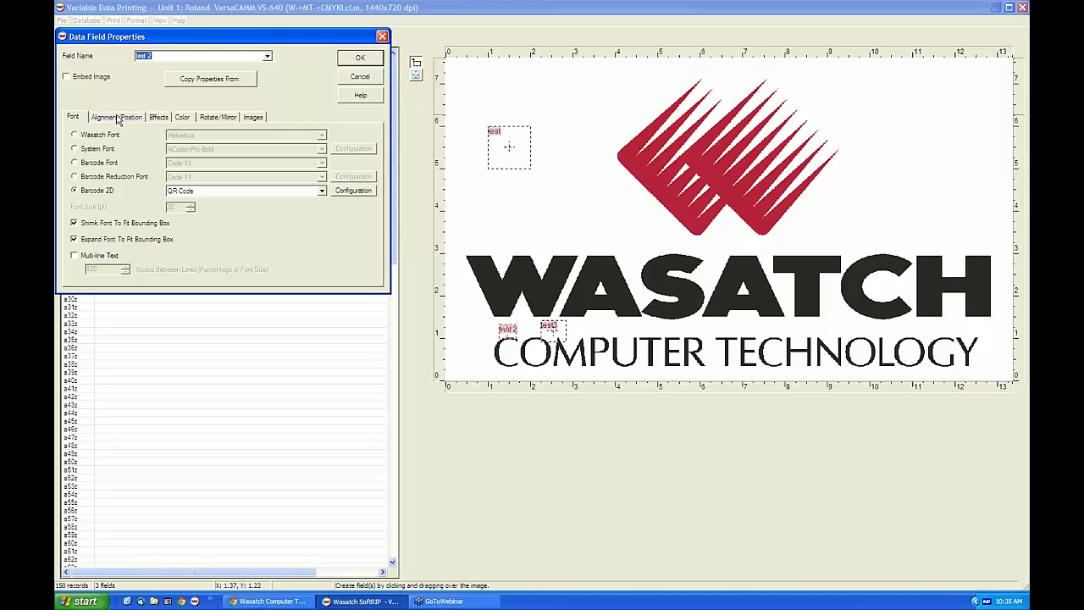
pyautogui.click(71, 78)
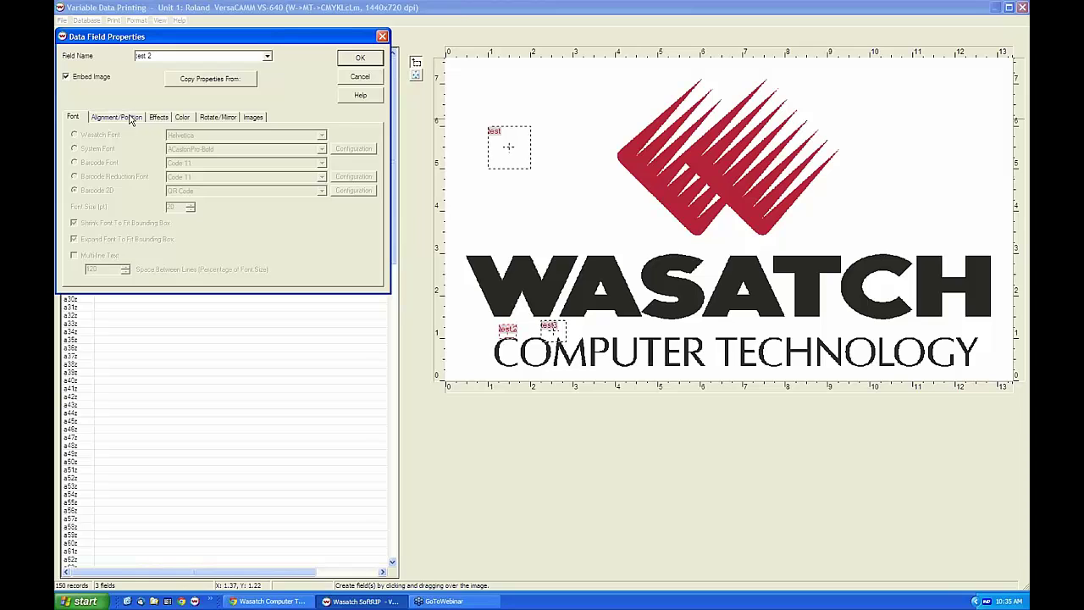
pyautogui.click(130, 118)
pyautogui.moveTo(172, 201); pyautogui.dragTo(141, 201)
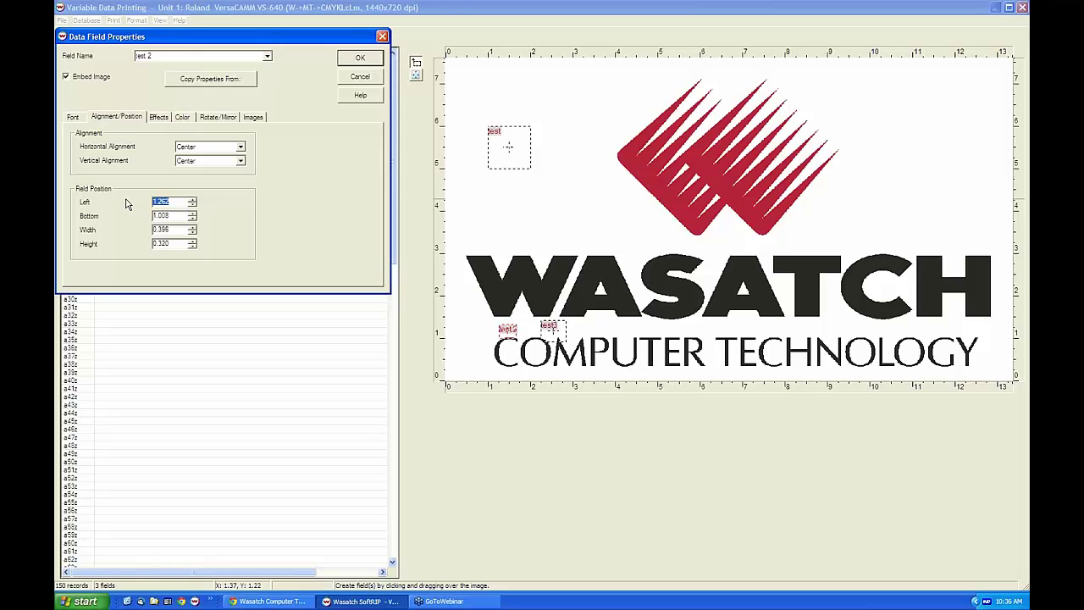
pyautogui.write('5')
pyautogui.press('Tab')
pyautogui.write('5')
pyautogui.press('Tab')
pyautogui.press('Return')
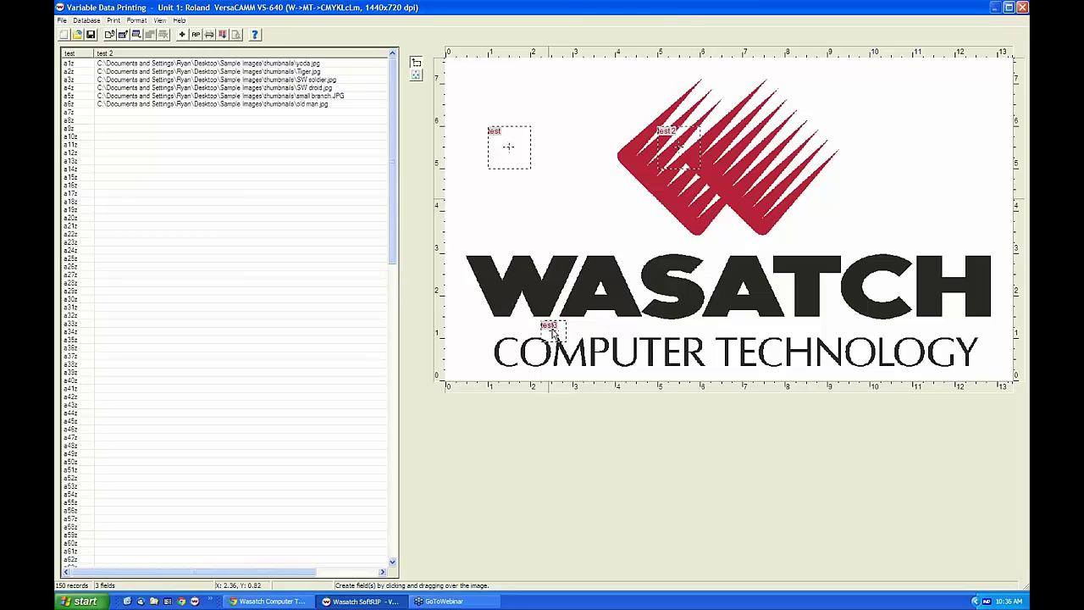
# Step: Position the test3 data field at left 9 and bottom 5, with width 1 and height 1
pyautogui.rightClick(552, 332)
pyautogui.click(592, 347)
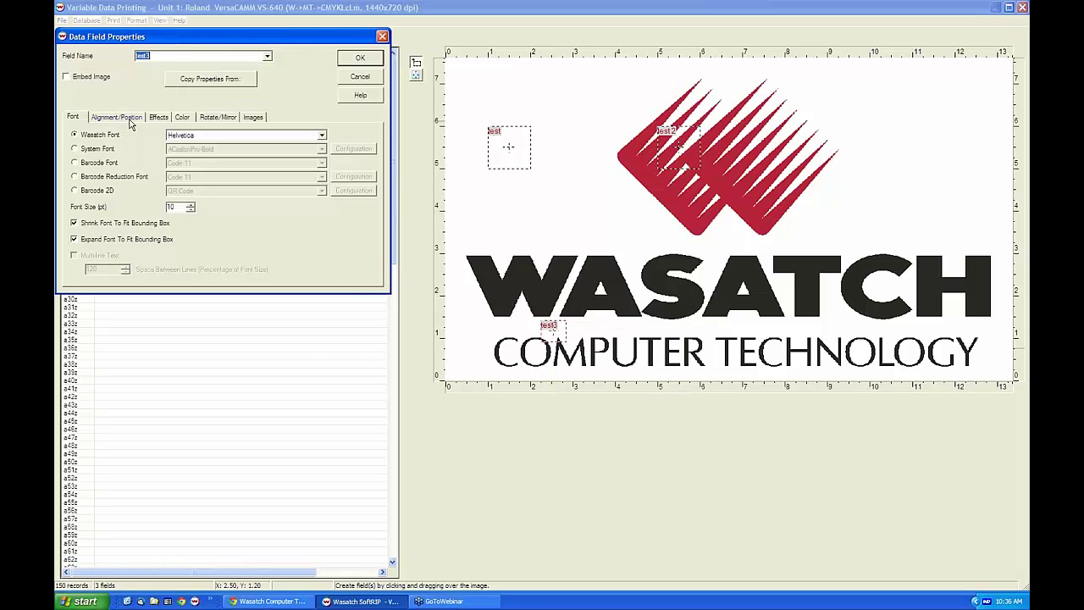
pyautogui.moveTo(170, 202); pyautogui.dragTo(130, 215)
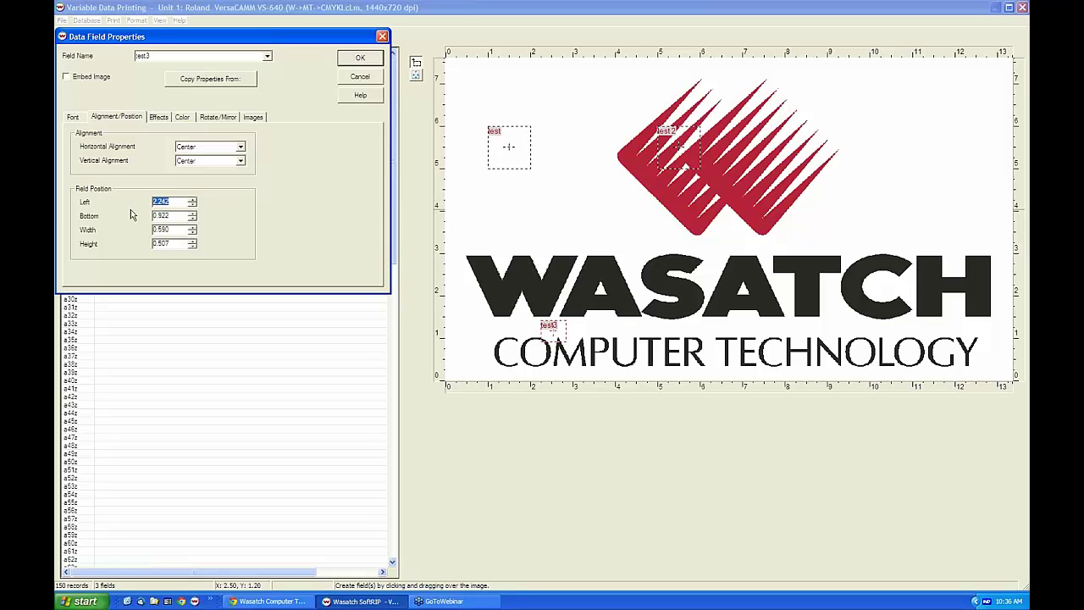
pyautogui.write('9')
pyautogui.press('Tab')
pyautogui.write('5')
pyautogui.press('Tab')
pyautogui.write('1')
pyautogui.press('Tab')
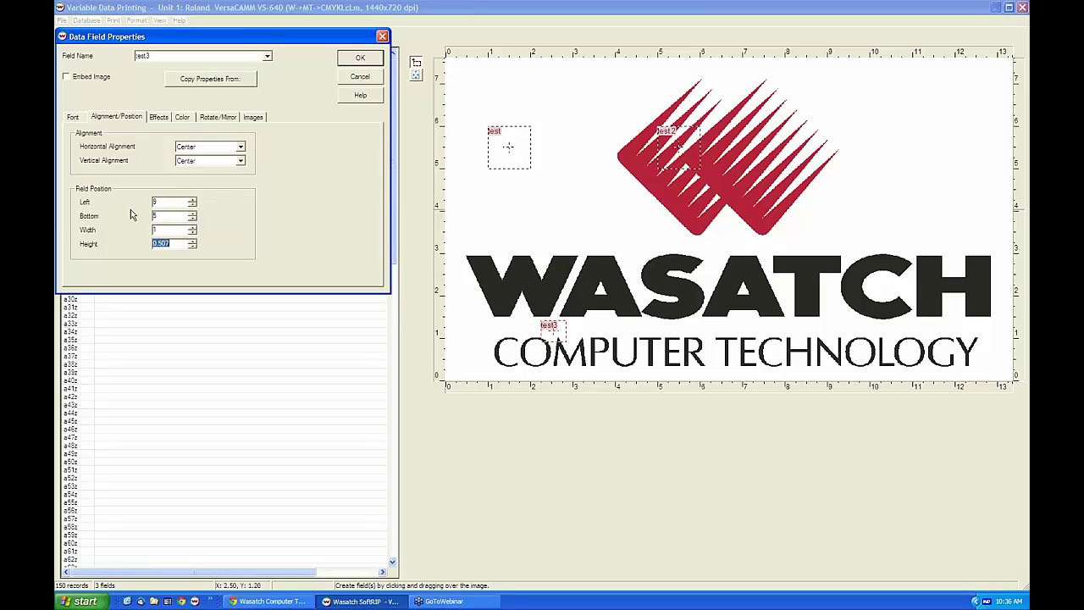
pyautogui.write('1')
pyautogui.press('Return')
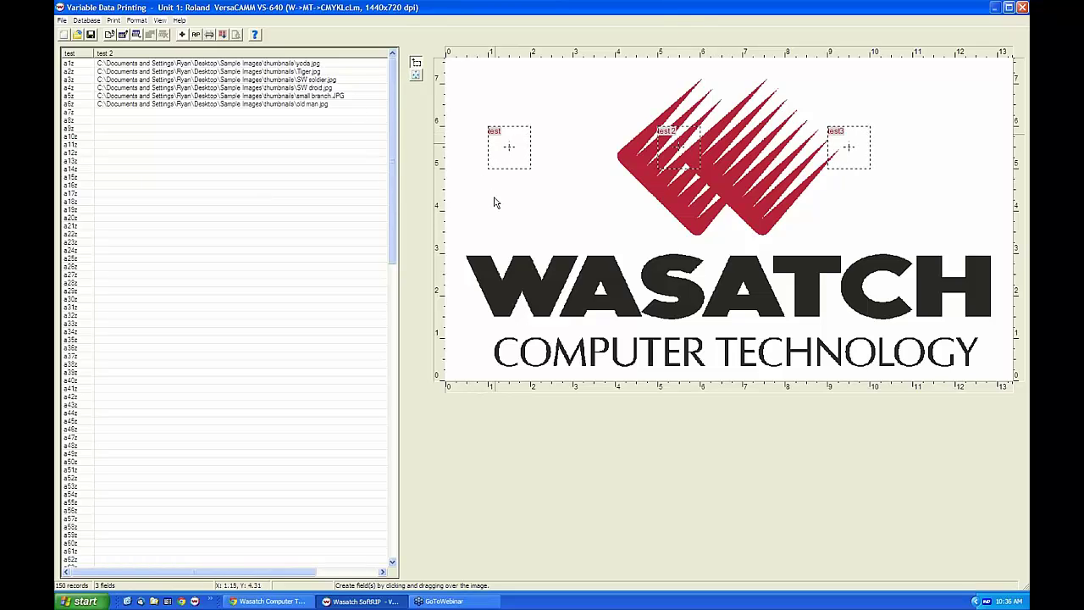
# Step: Look through the fields of the first database record, a1z, and preview that record over the logo
pyautogui.click(77, 64)
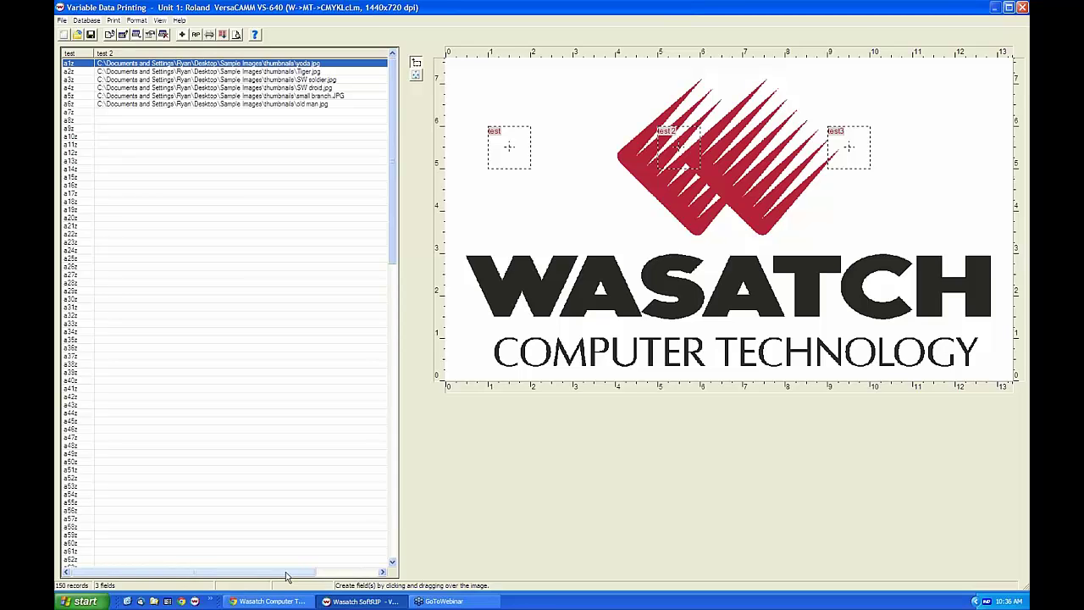
pyautogui.moveTo(286, 576); pyautogui.dragTo(311, 575)
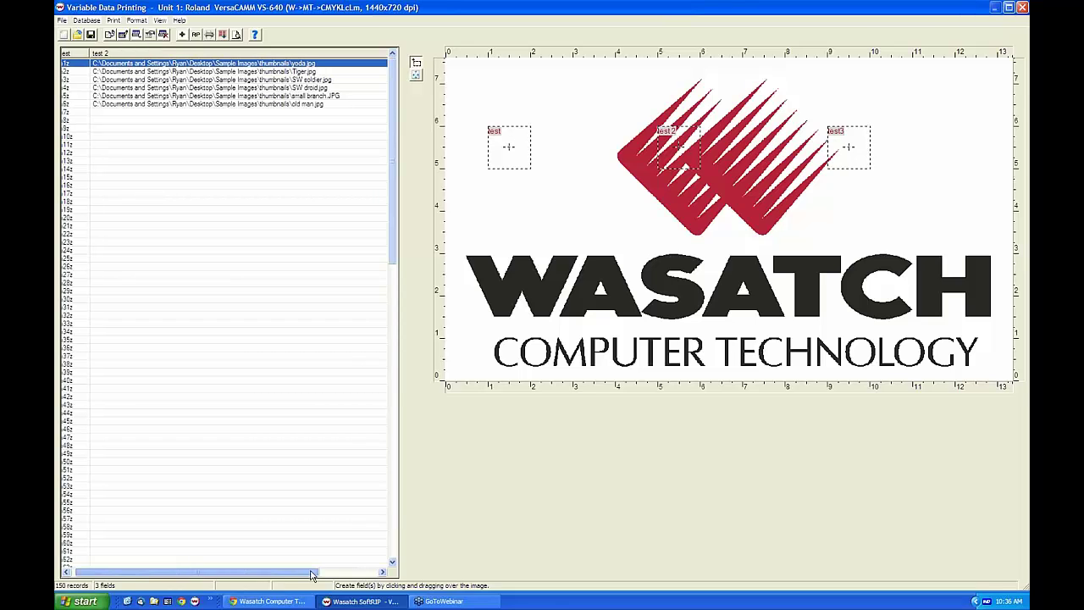
pyautogui.moveTo(312, 575); pyautogui.dragTo(376, 575)
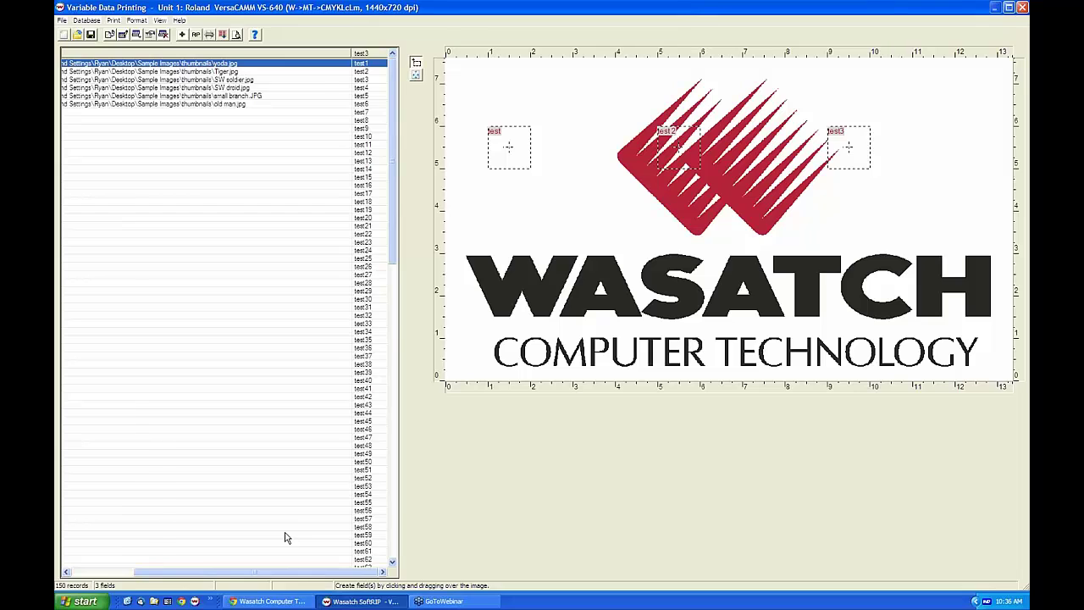
pyautogui.moveTo(285, 572); pyautogui.dragTo(222, 572)
pyautogui.moveTo(391, 172)
pyautogui.mouseDown()
pyautogui.moveTo(391, 244)
pyautogui.moveTo(391, 172)
pyautogui.mouseUp()
pyautogui.rightClick(267, 64)
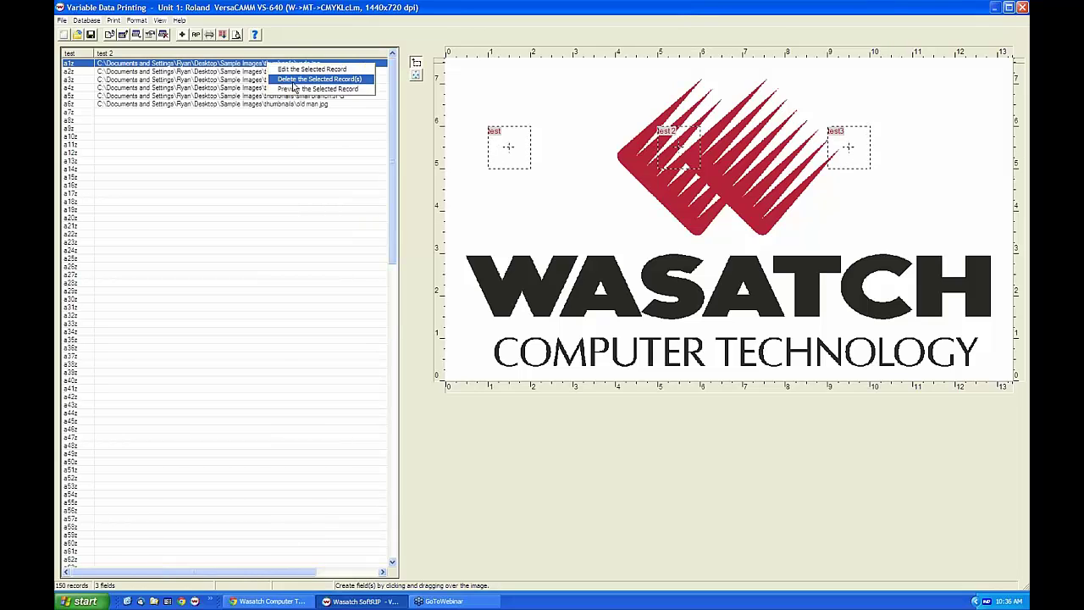
pyautogui.click(326, 90)
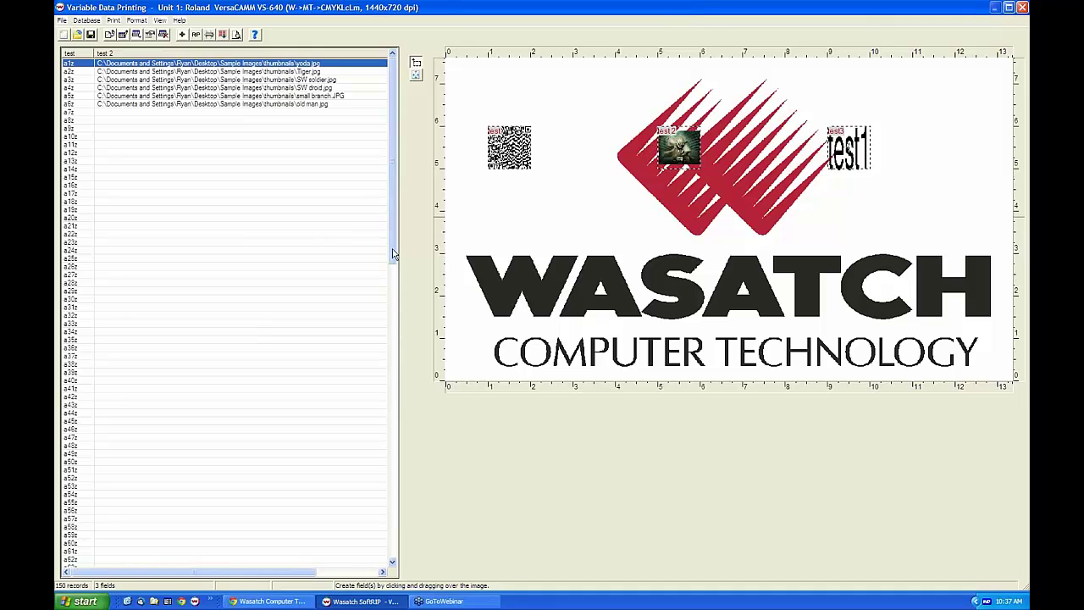
# Step: Close the variable data printing setup without saving the template and database changes
pyautogui.moveTo(392, 253); pyautogui.dragTo(390, 183)
pyautogui.press('Escape')
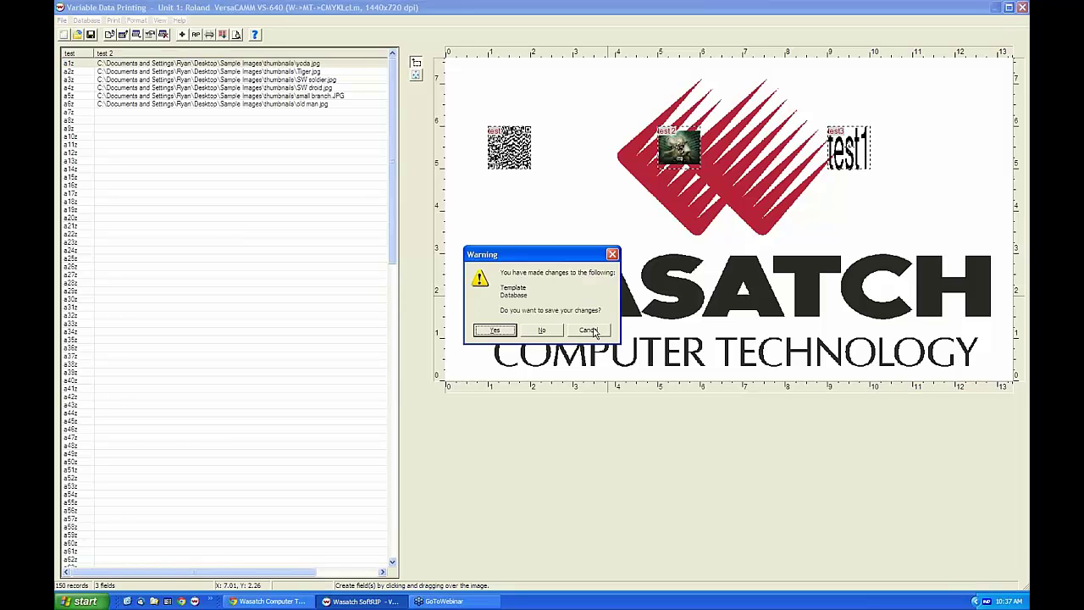
pyautogui.click(547, 332)
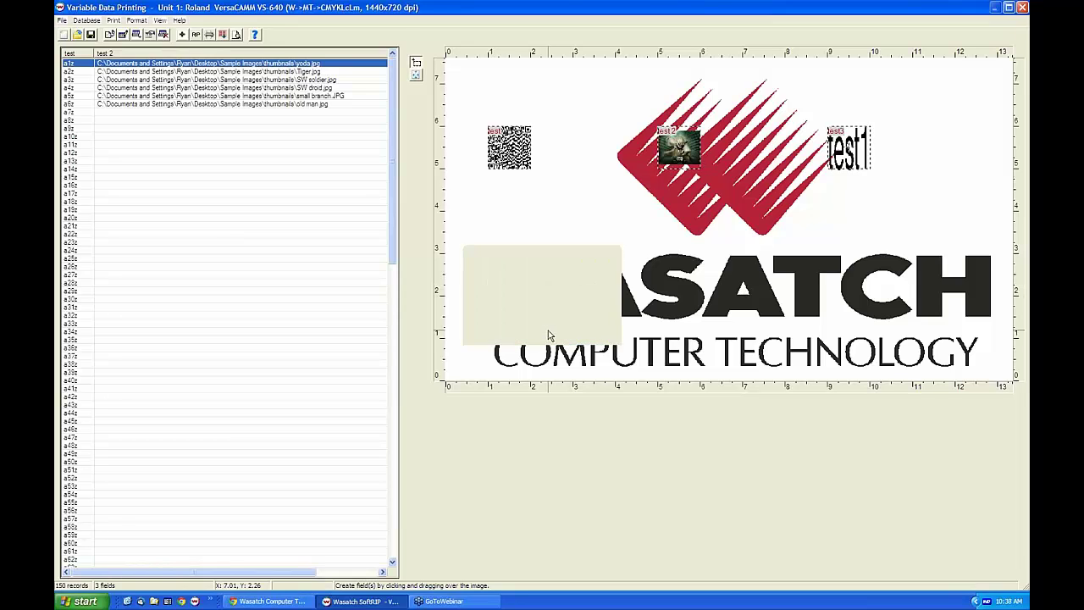